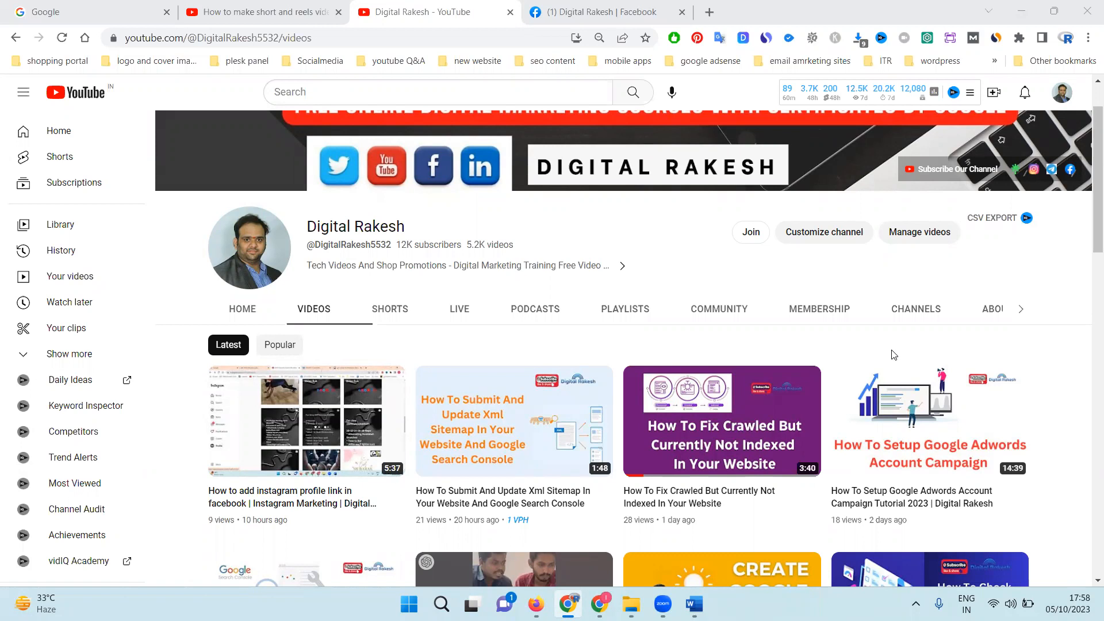
# Step: In Word, switch the youtube videos 2023 document's page orientation to landscape and back to portrait
pyautogui.click(694, 604)
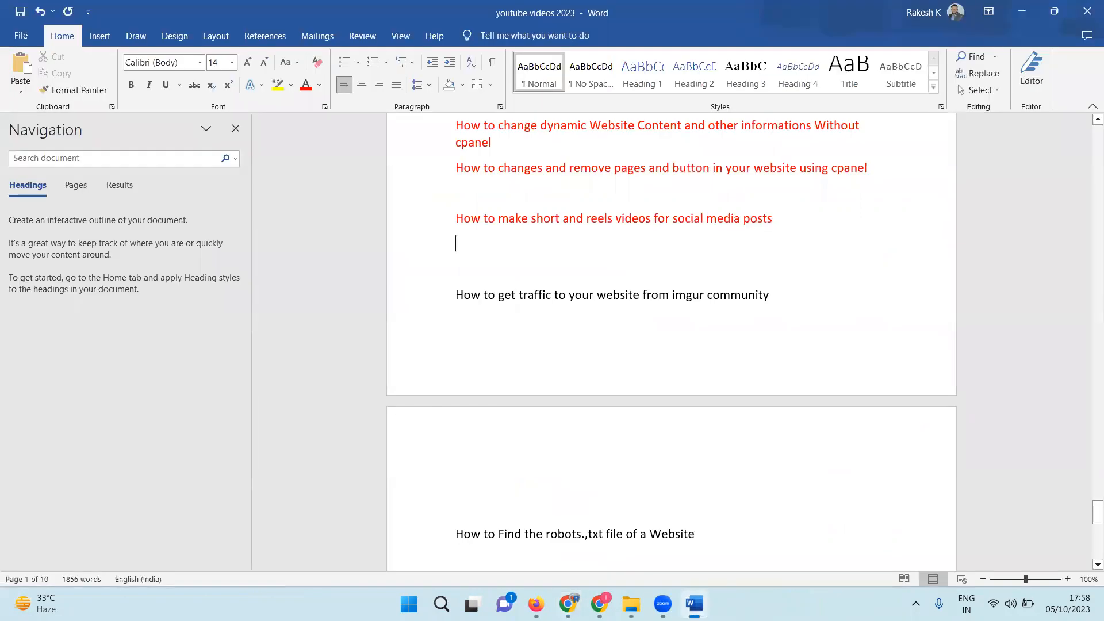
pyautogui.click(201, 35)
pyautogui.click(53, 91)
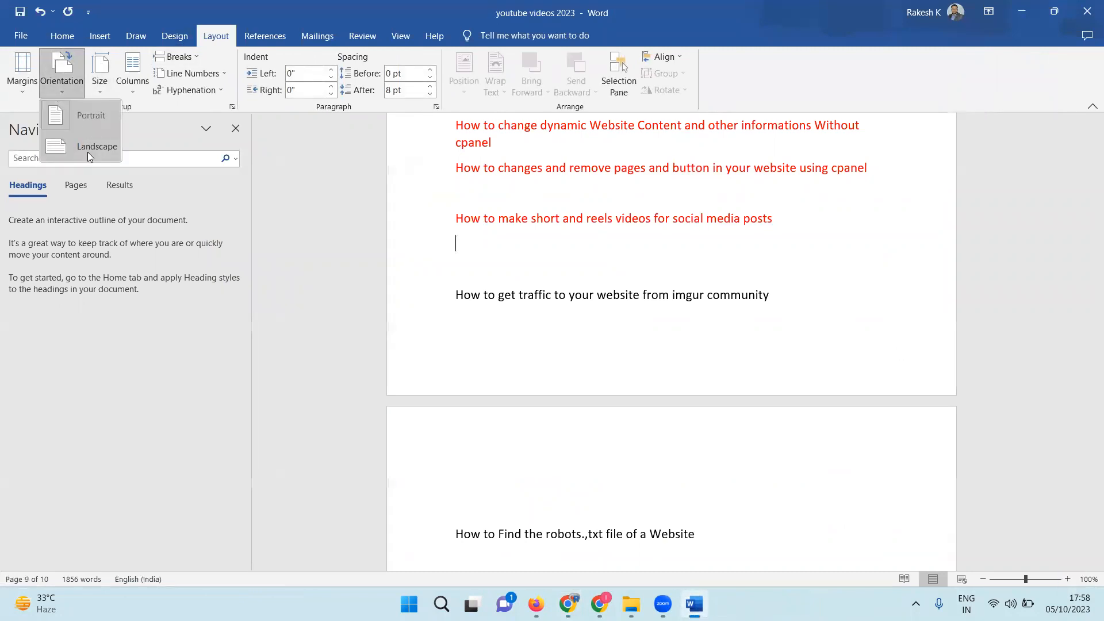
pyautogui.click(87, 152)
pyautogui.click(61, 69)
pyautogui.click(66, 114)
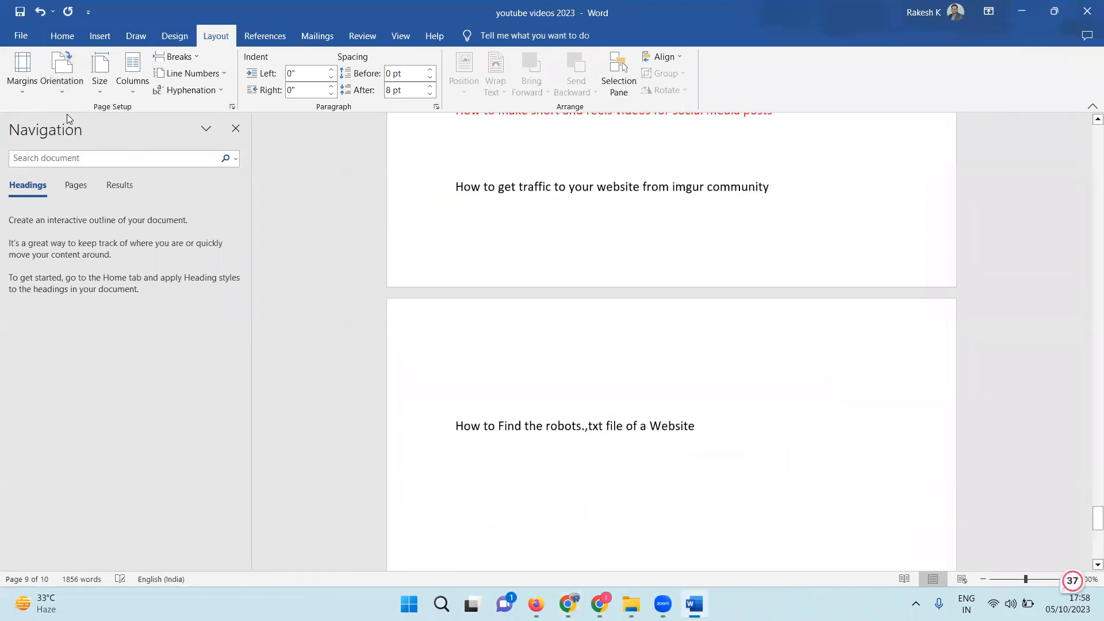
pyautogui.click(1021, 11)
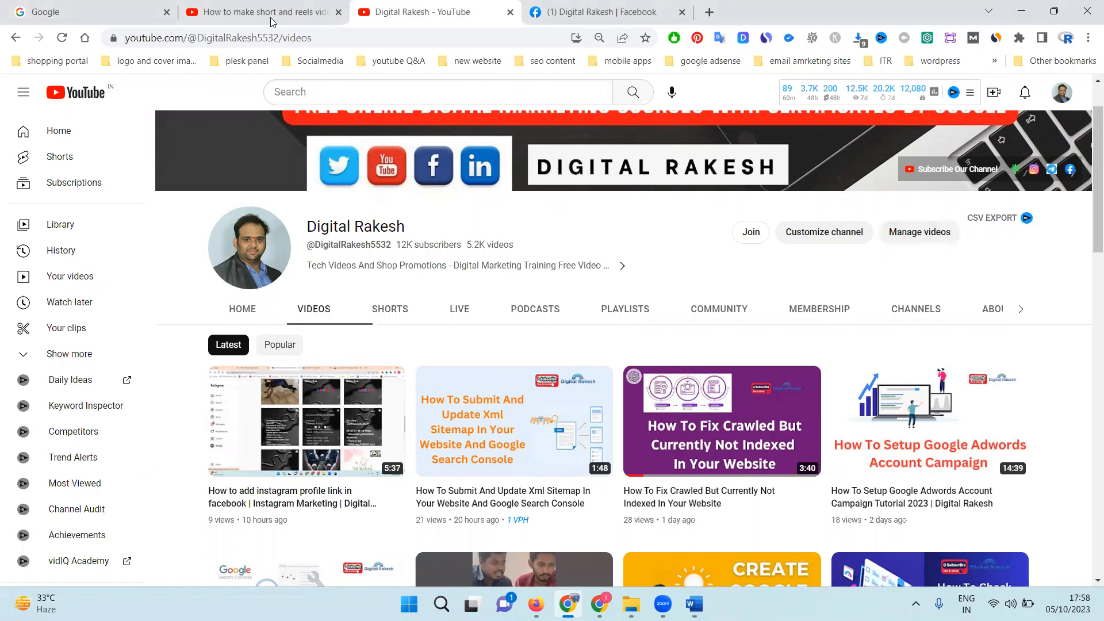
# Step: Switch to the IMFIT gym website, look through the Classes page and the Personal Training details, and return to its home page
pyautogui.hotkey('alt', 'Tab')
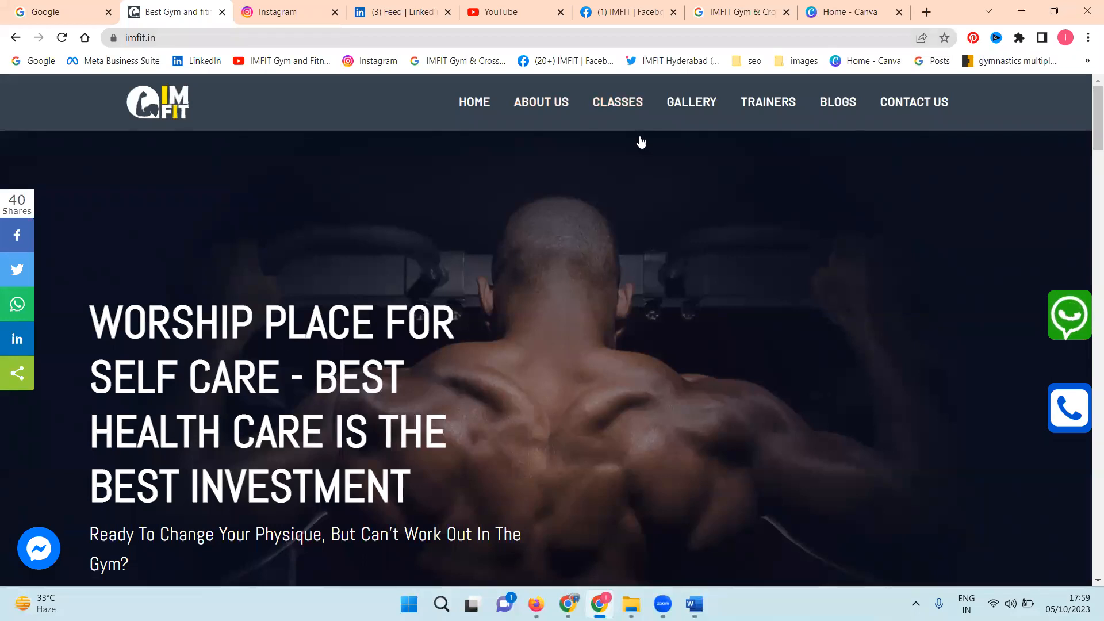
pyautogui.click(622, 110)
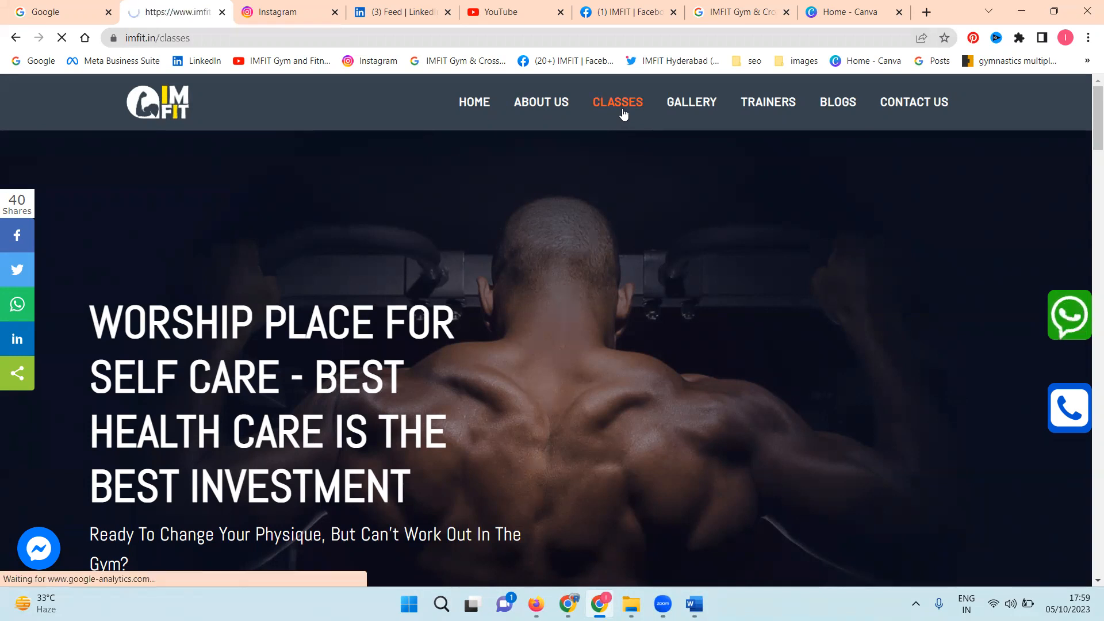
pyautogui.scroll(-9, 607, 115)
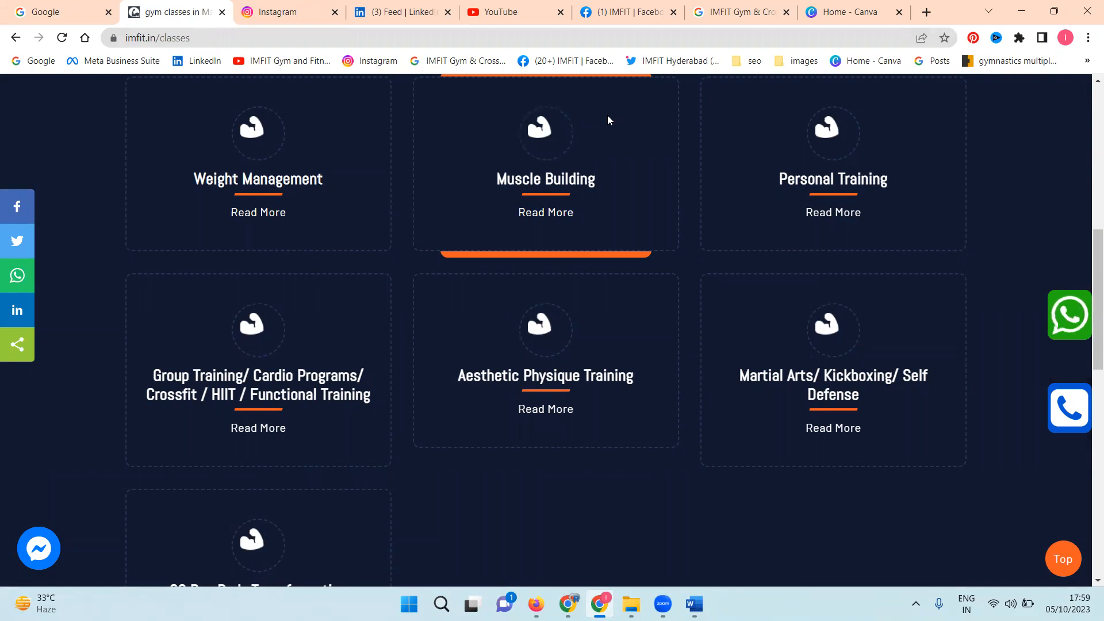
pyautogui.click(830, 214)
pyautogui.scroll(-2, 818, 203)
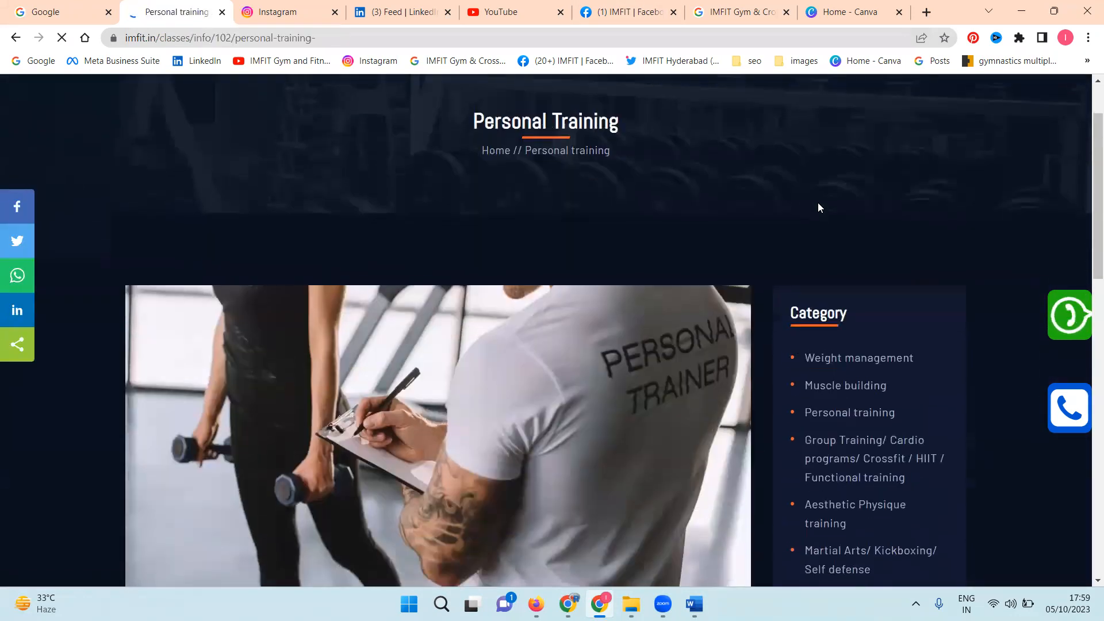
pyautogui.scroll(-5, 806, 200)
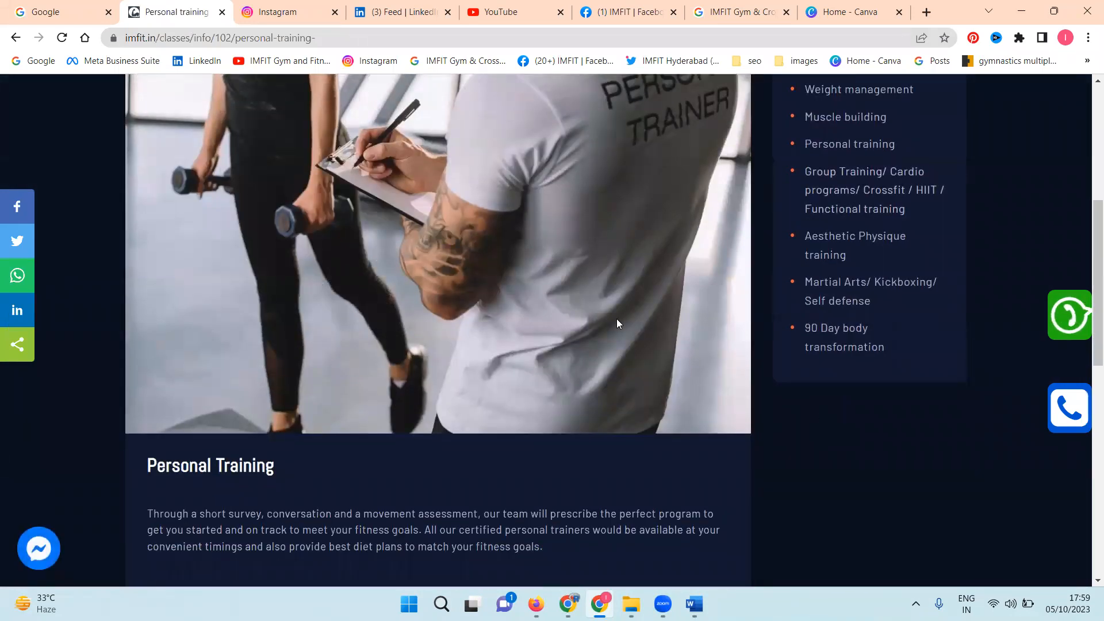
pyautogui.scroll(6, 385, 172)
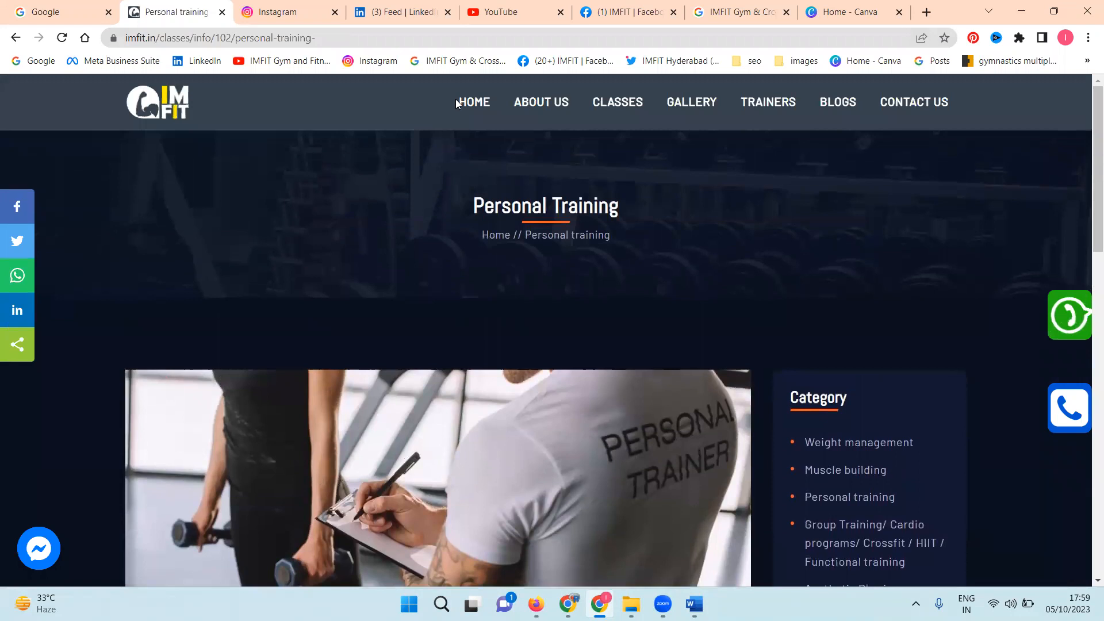
pyautogui.click(474, 102)
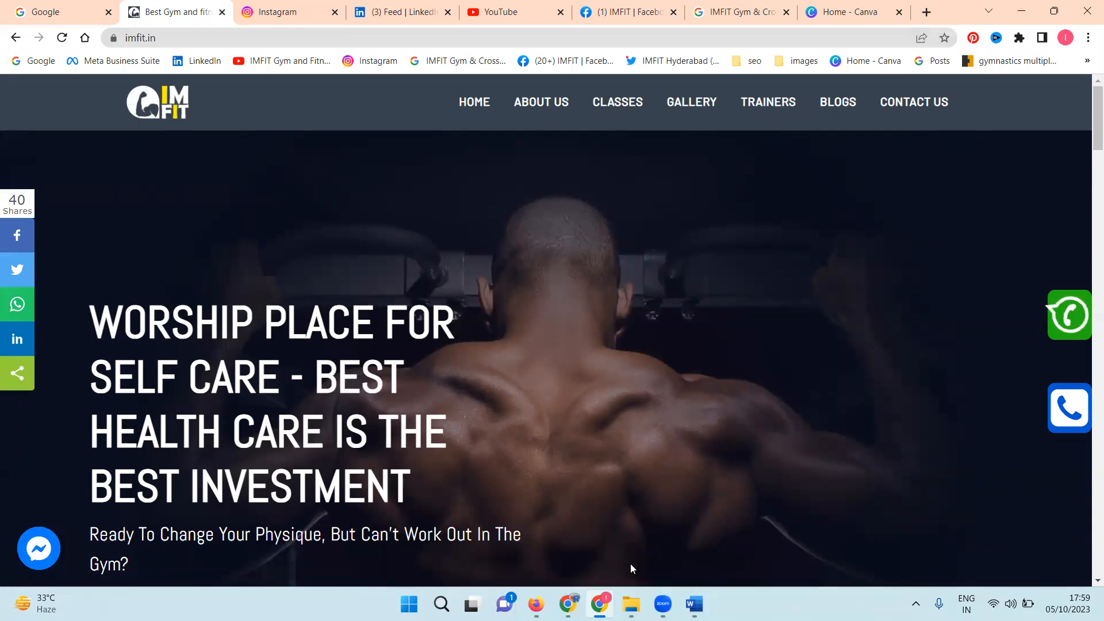
# Step: Look over the Canva video formats, the YouTube home page and the Instagram feed in the open browser pages
pyautogui.click(816, 6)
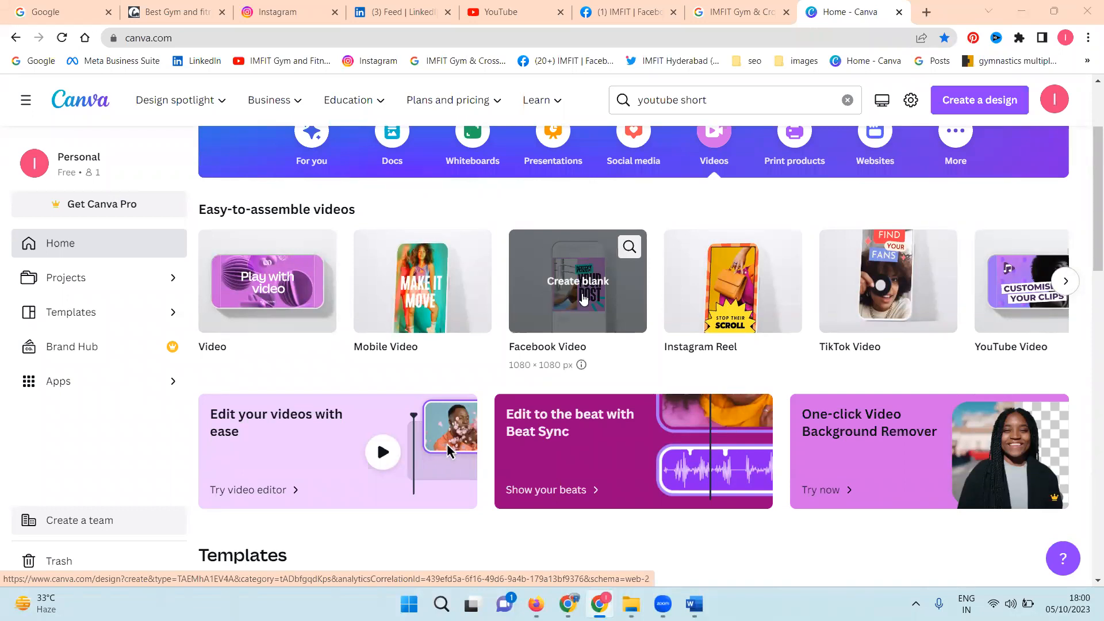
pyautogui.click(501, 20)
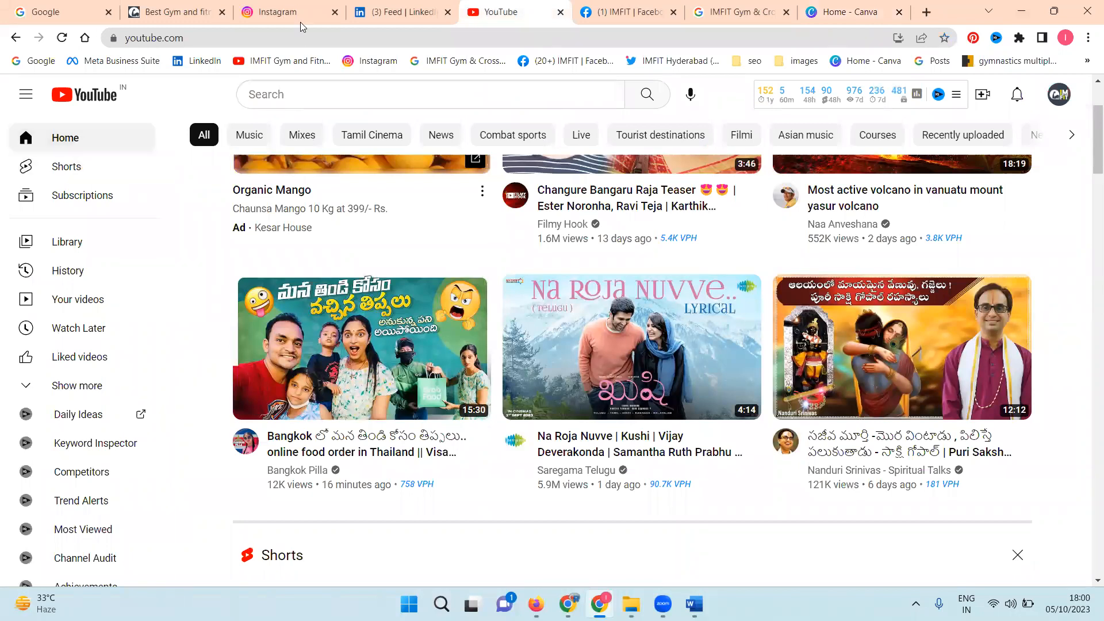
pyautogui.click(295, 5)
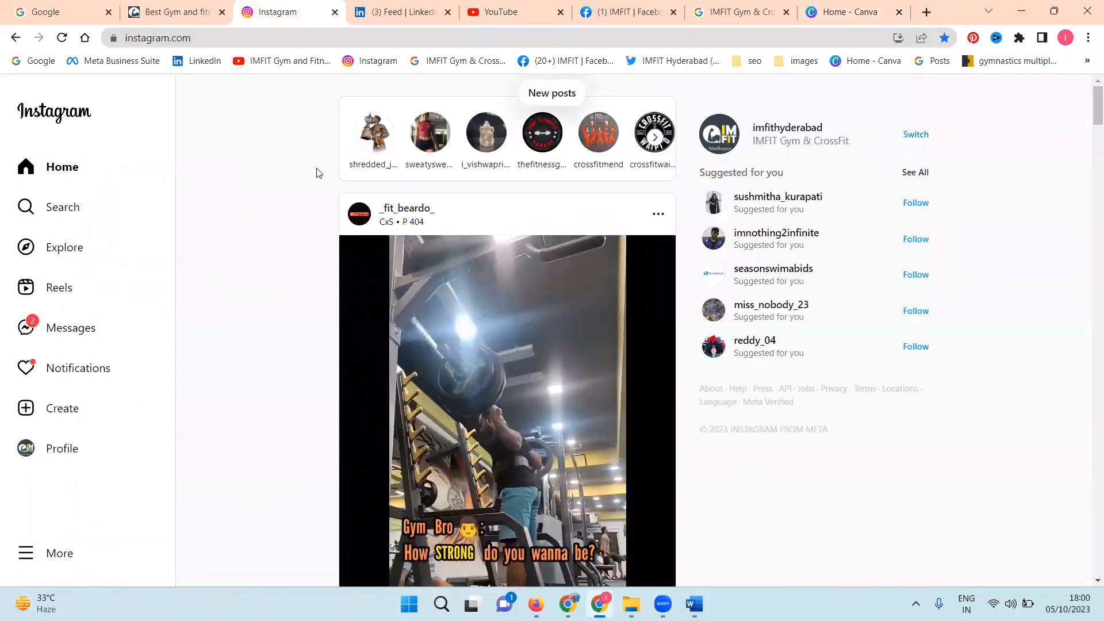
pyautogui.scroll(-7, 267, 296)
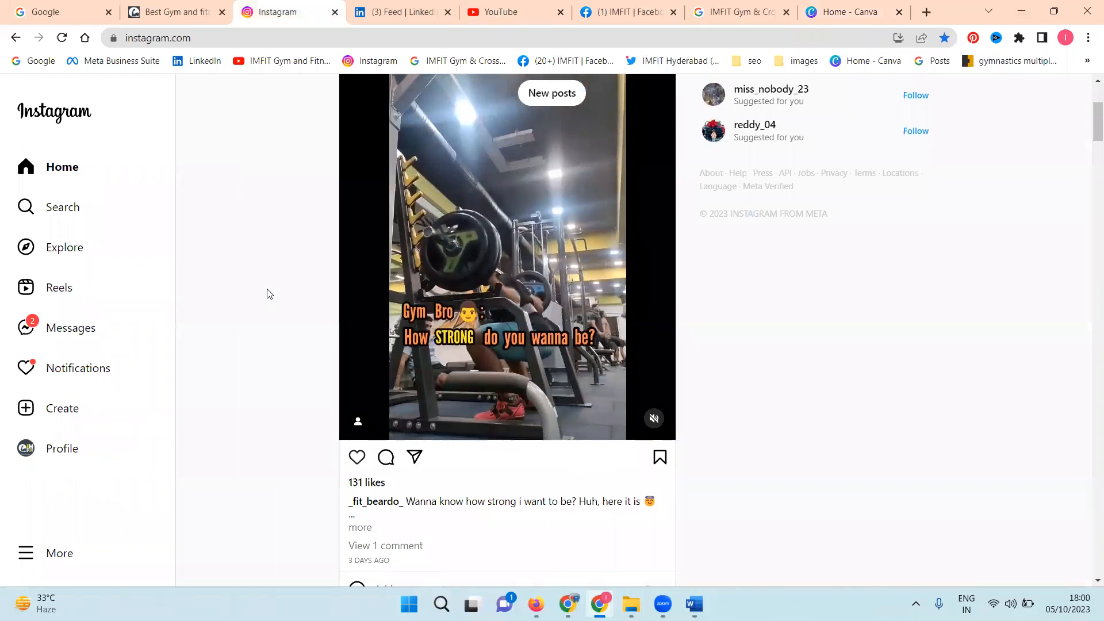
pyautogui.scroll(-8, 266, 287)
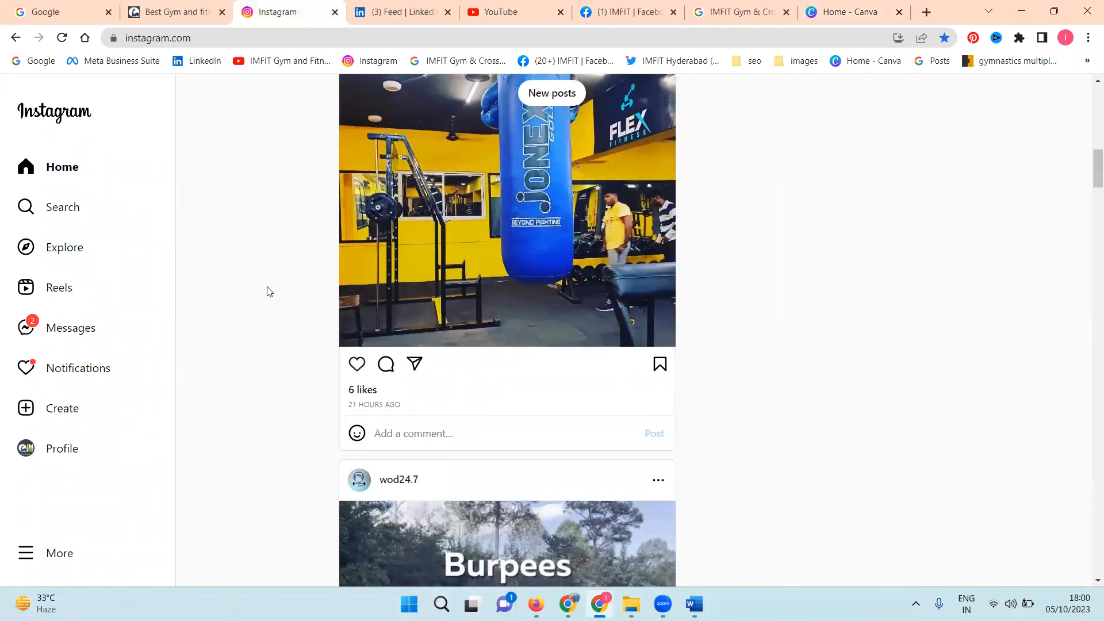
# Step: Create a blank 1080 × 1920 px Instagram Reel design in Canva
pyautogui.click(867, 10)
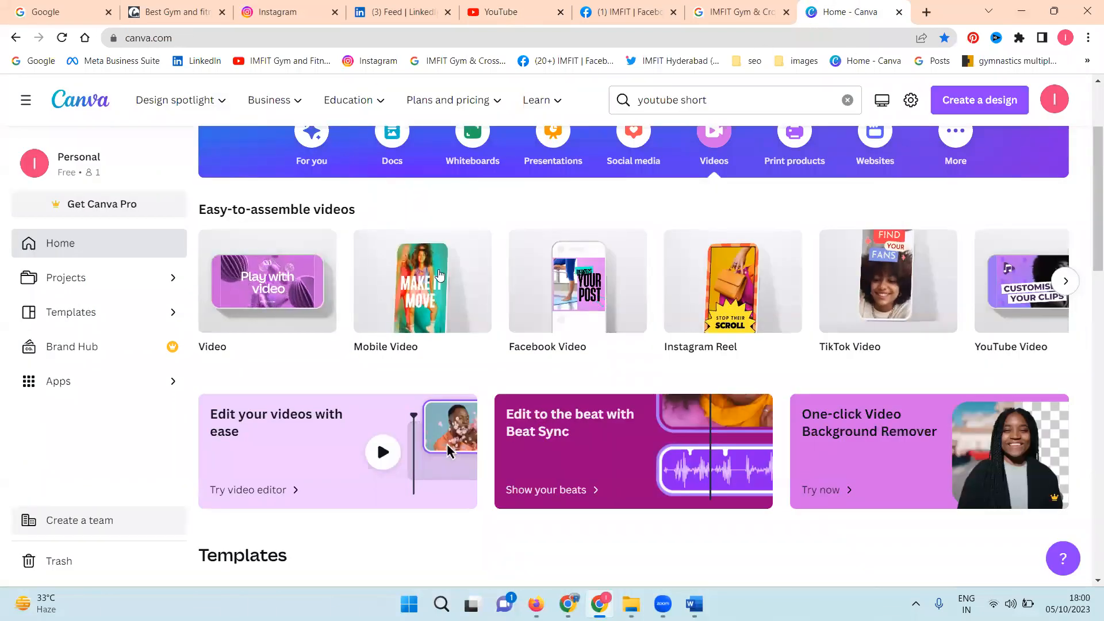
pyautogui.moveTo(733, 295)
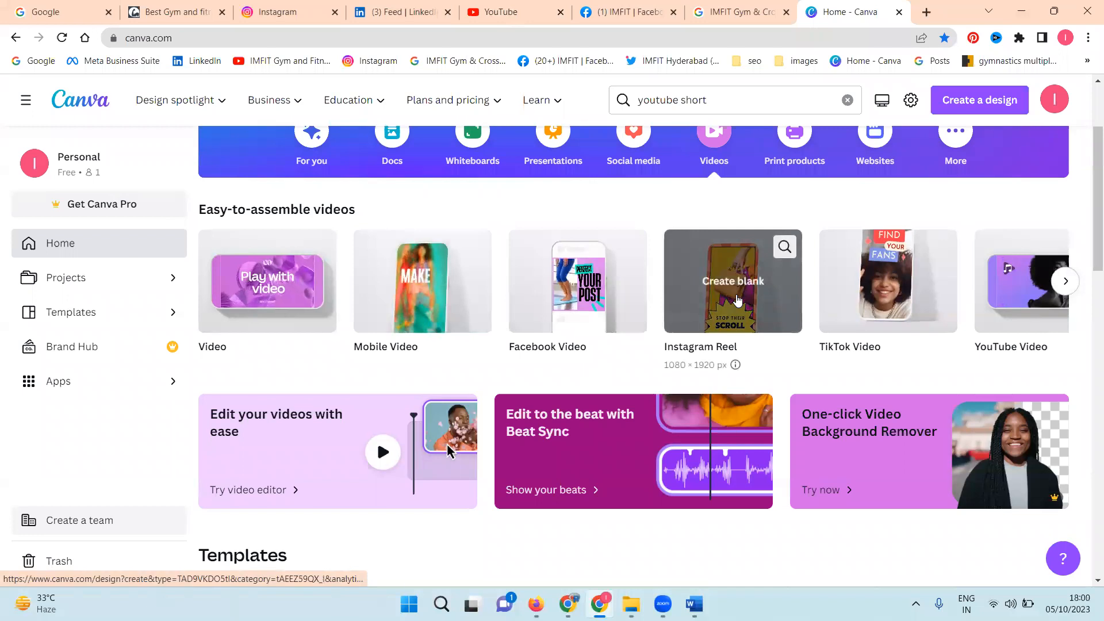
pyautogui.click(737, 299)
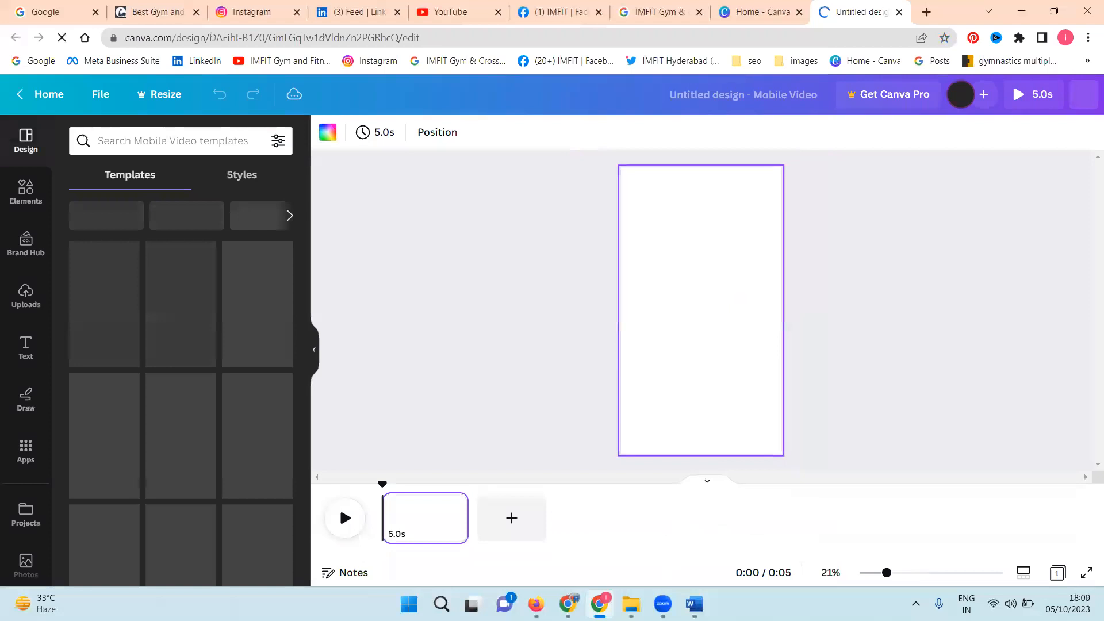
# Step: In File Explorer, check the 08-05-2023 folder under imfit > 2023 > may 2023, and open the 10-05-2023 folder
pyautogui.moveTo(630, 603)
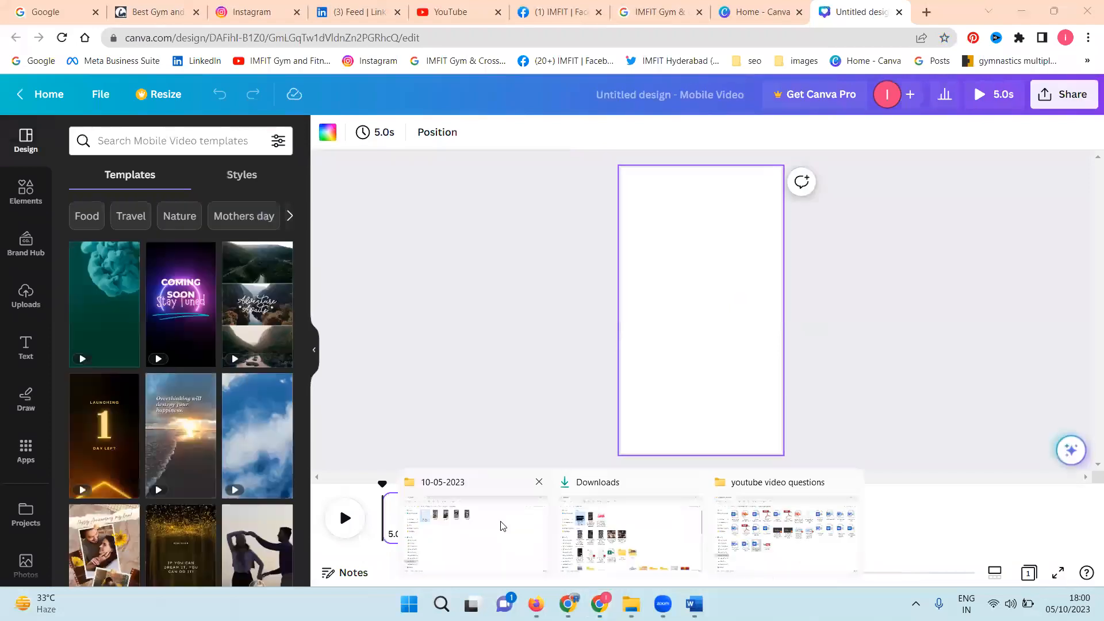
pyautogui.click(318, 83)
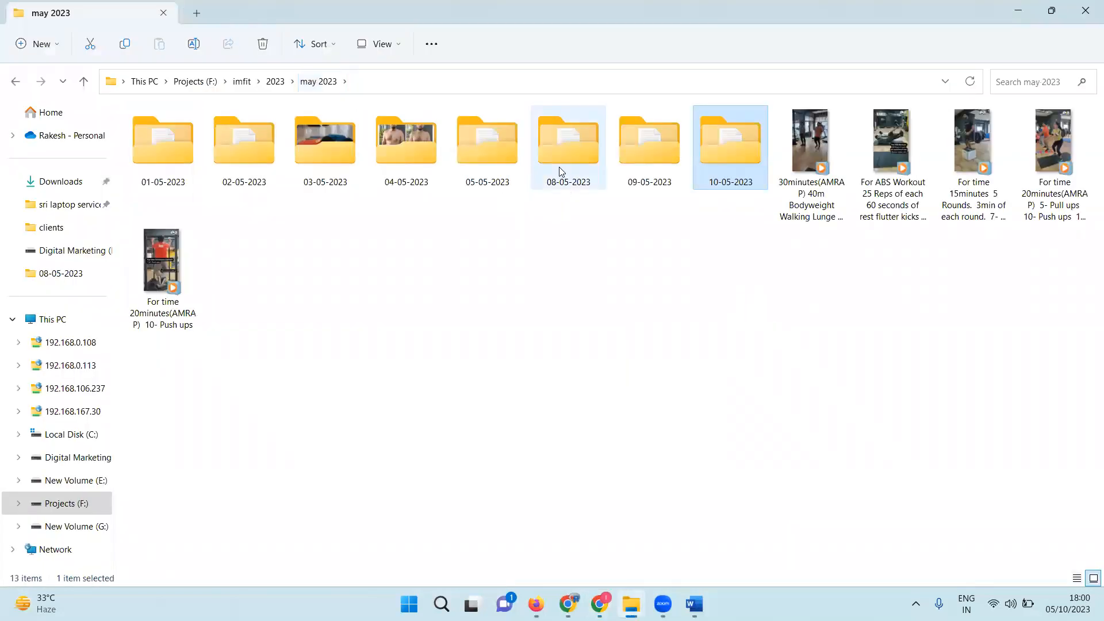
pyautogui.doubleClick(559, 167)
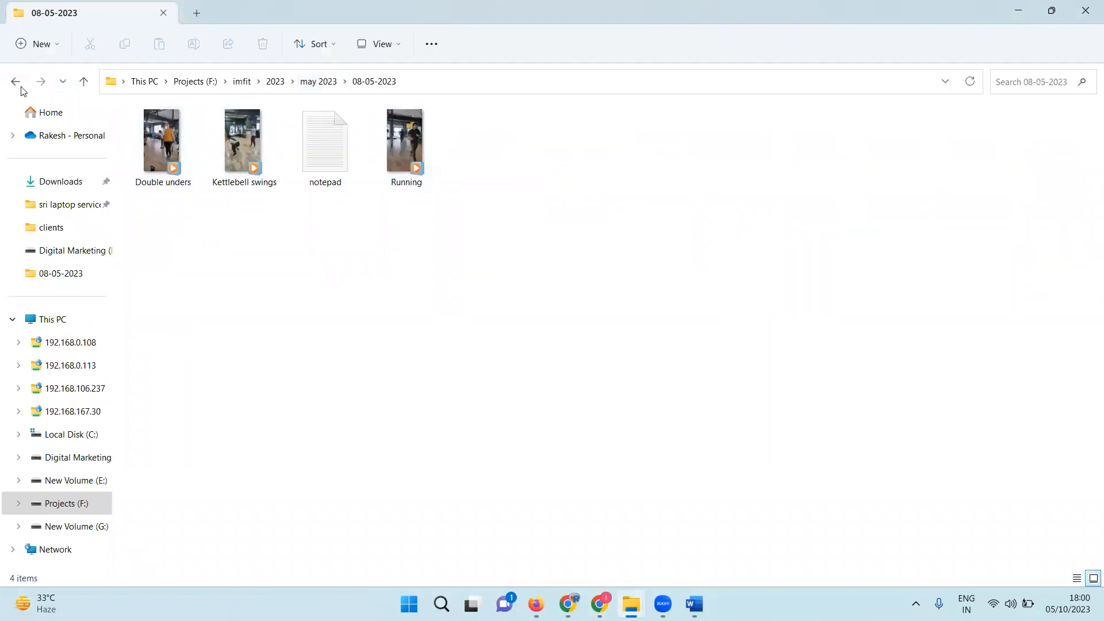
pyautogui.click(17, 83)
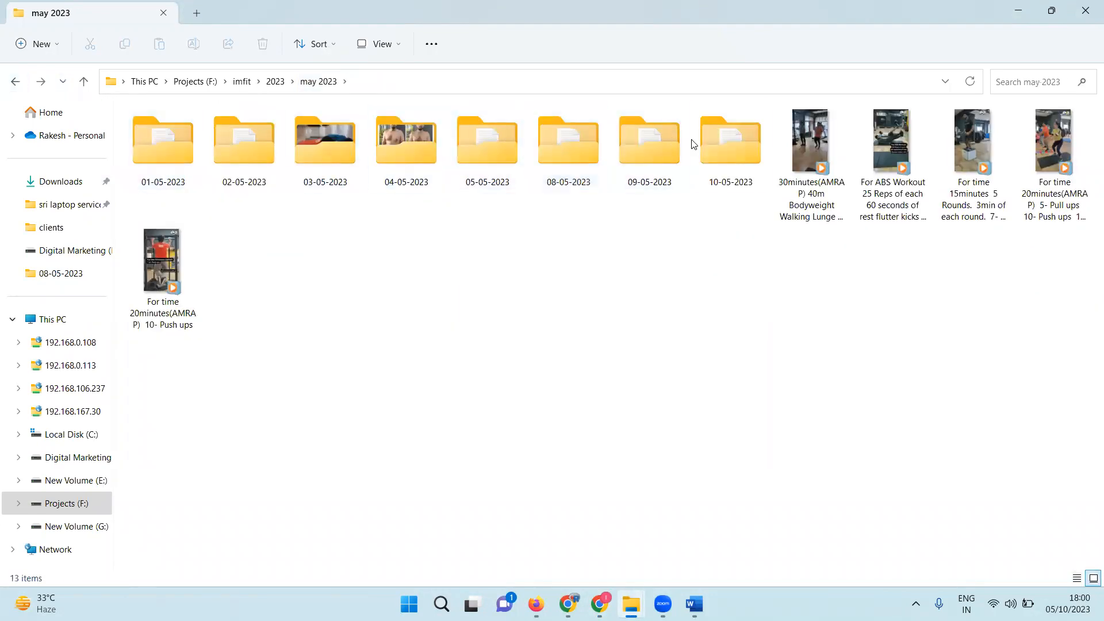
pyautogui.doubleClick(704, 141)
# Step: Open New Text Document from the 10-05-2023 folder, select the whole workout text, and return to the Canva design
pyautogui.doubleClick(161, 159)
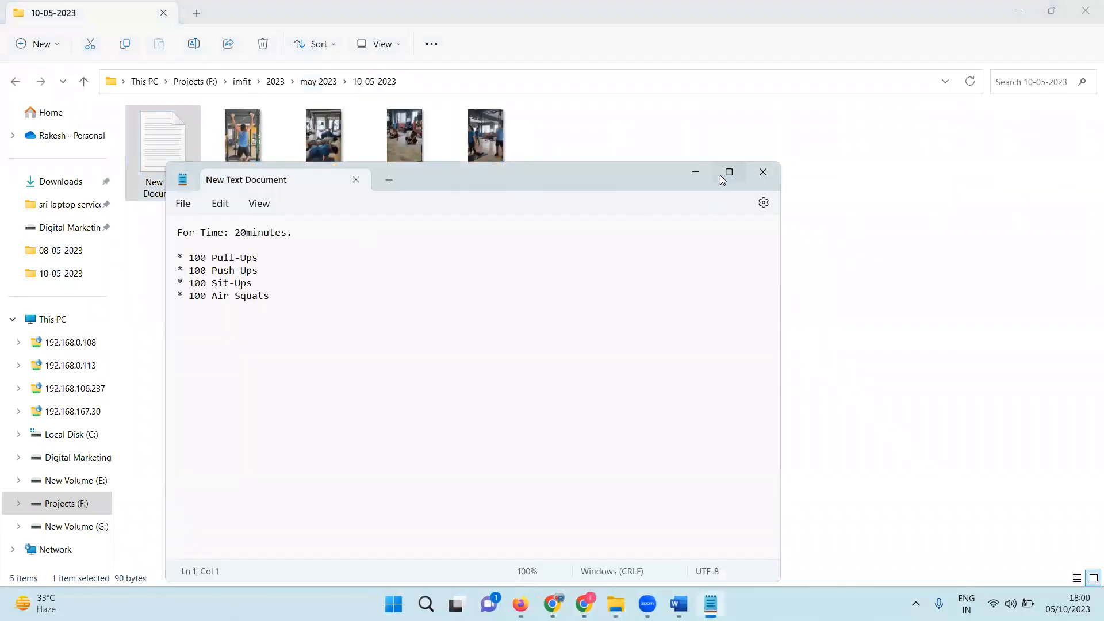
pyautogui.click(722, 175)
pyautogui.moveTo(11, 64); pyautogui.dragTo(105, 131)
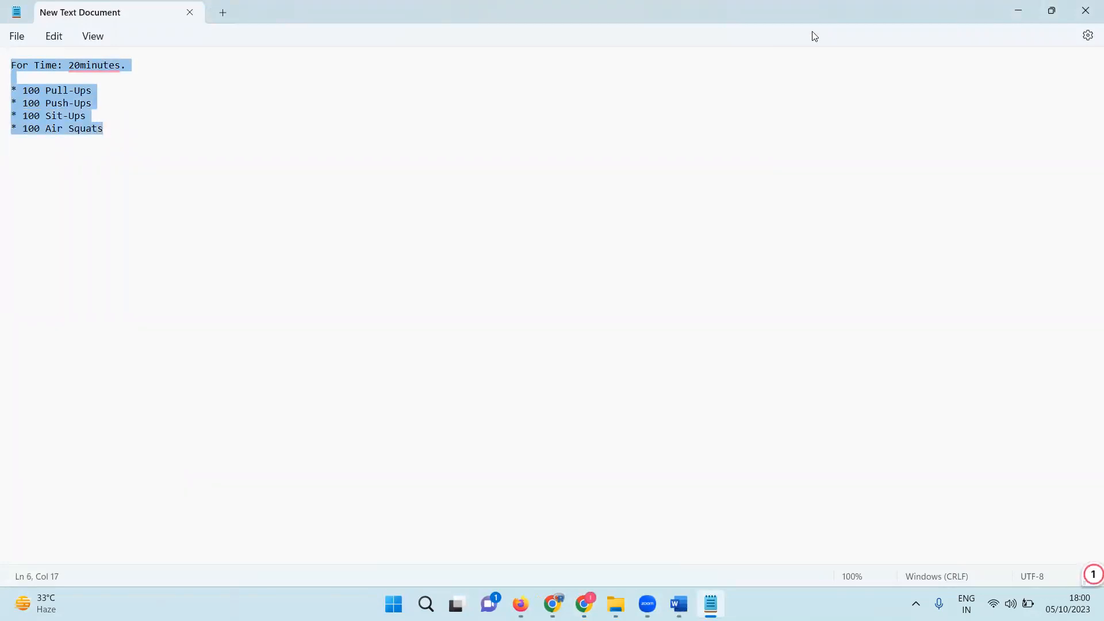
pyautogui.click(1016, 11)
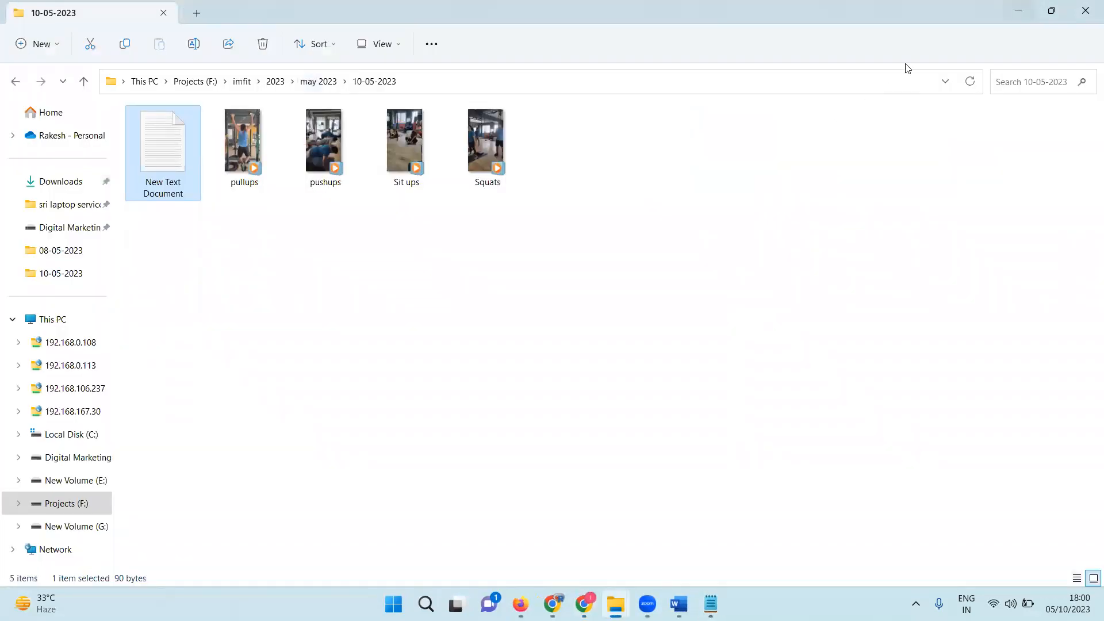
pyautogui.click(1017, 14)
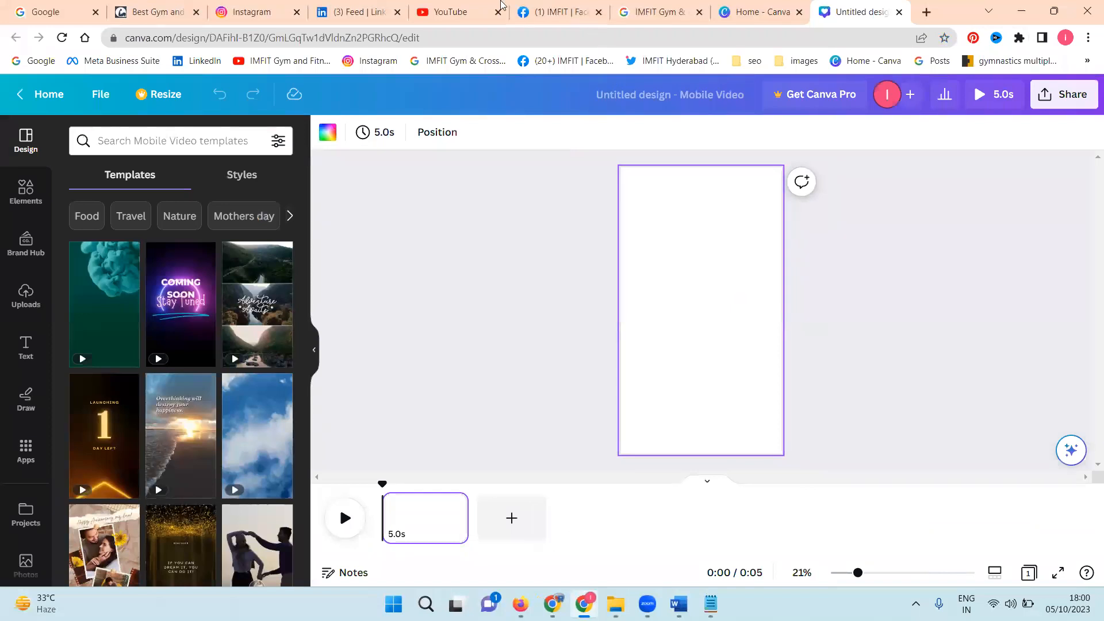
# Step: Open the imfithyderabad profile on Instagram and look over its posts
pyautogui.click(268, 9)
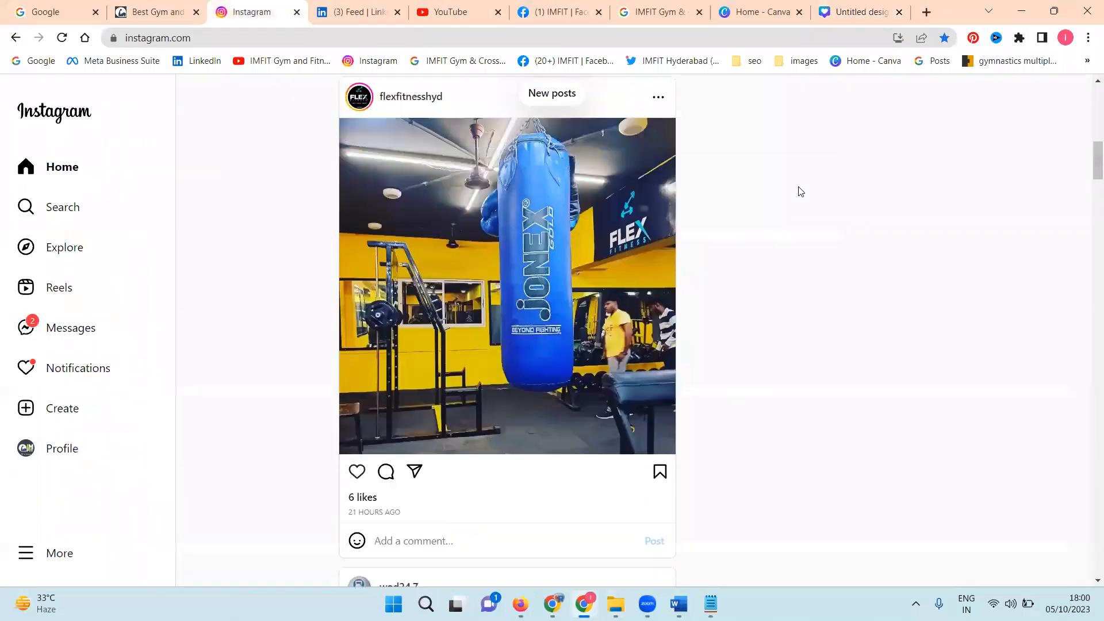
pyautogui.scroll(3, 799, 193)
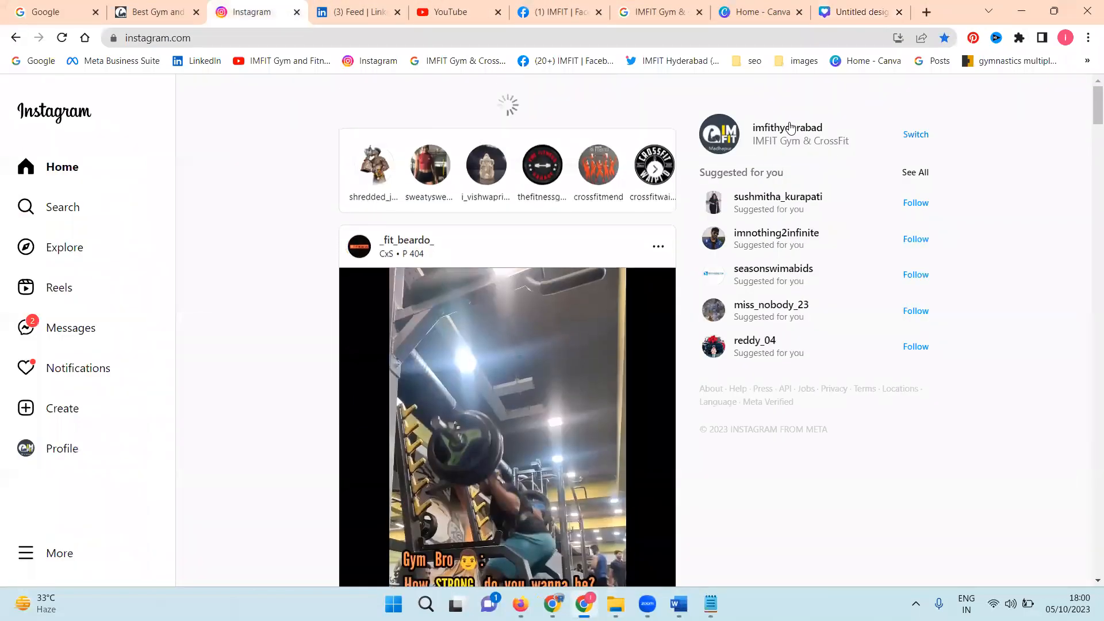
pyautogui.click(791, 128)
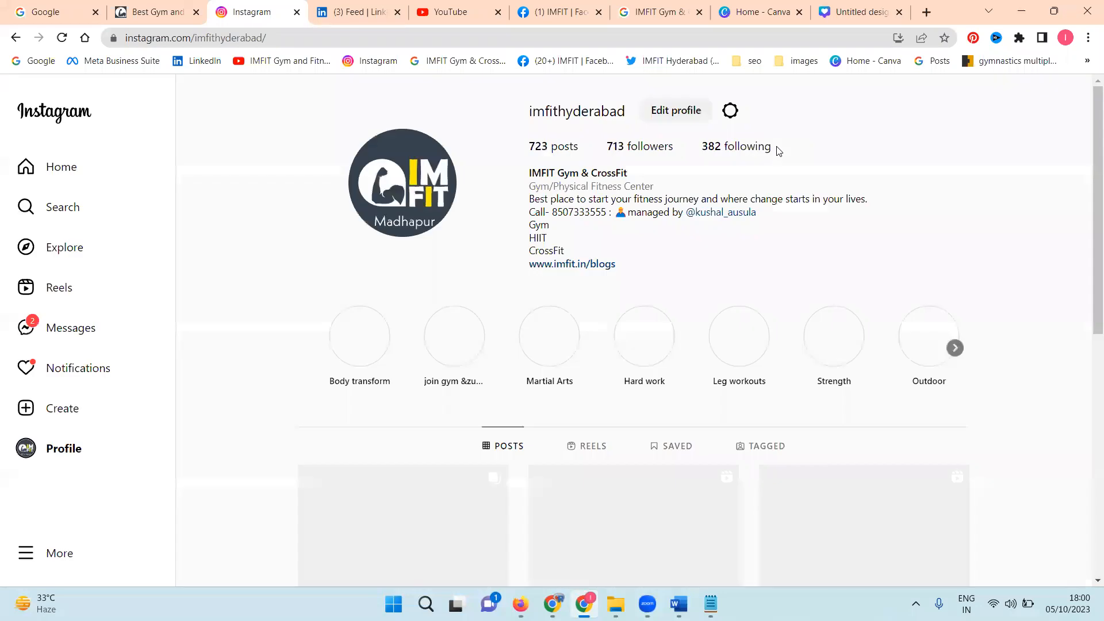
pyautogui.scroll(-2, 771, 216)
pyautogui.scroll(1, 771, 222)
pyautogui.scroll(-4, 381, 326)
# Step: View both slides of the latest AMRAP walking lunge post and page through the following posts
pyautogui.click(403, 288)
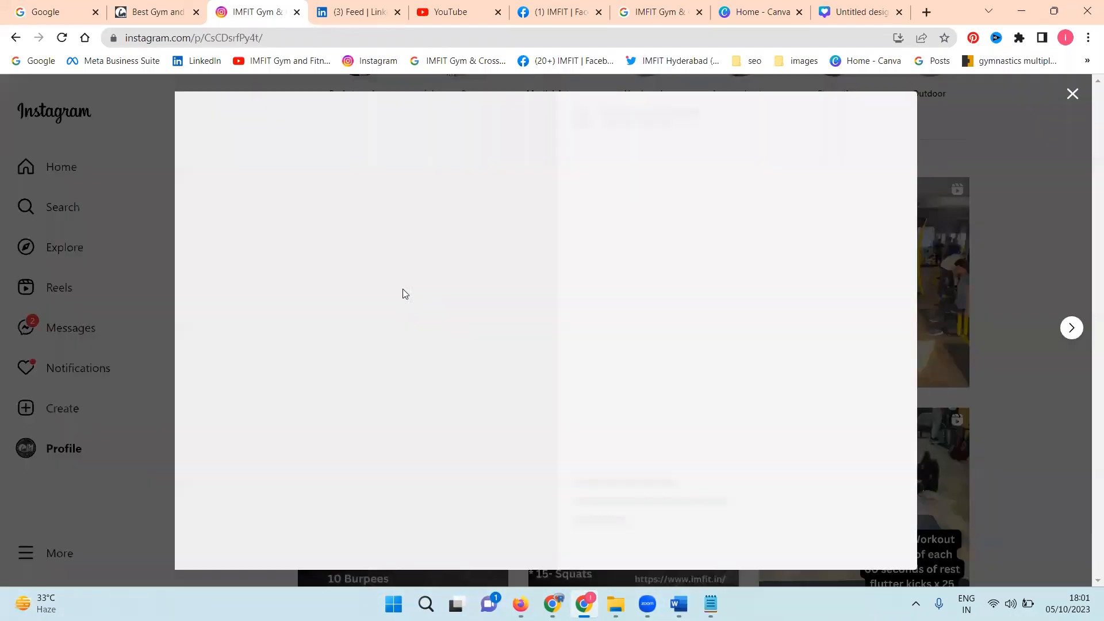
pyautogui.click(525, 333)
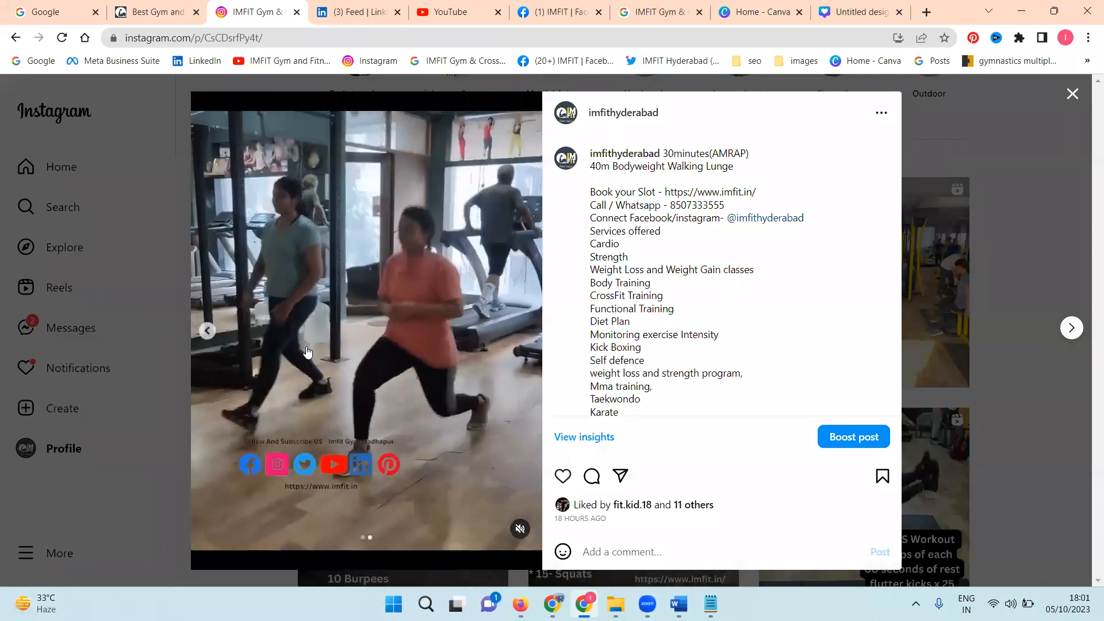
pyautogui.click(207, 330)
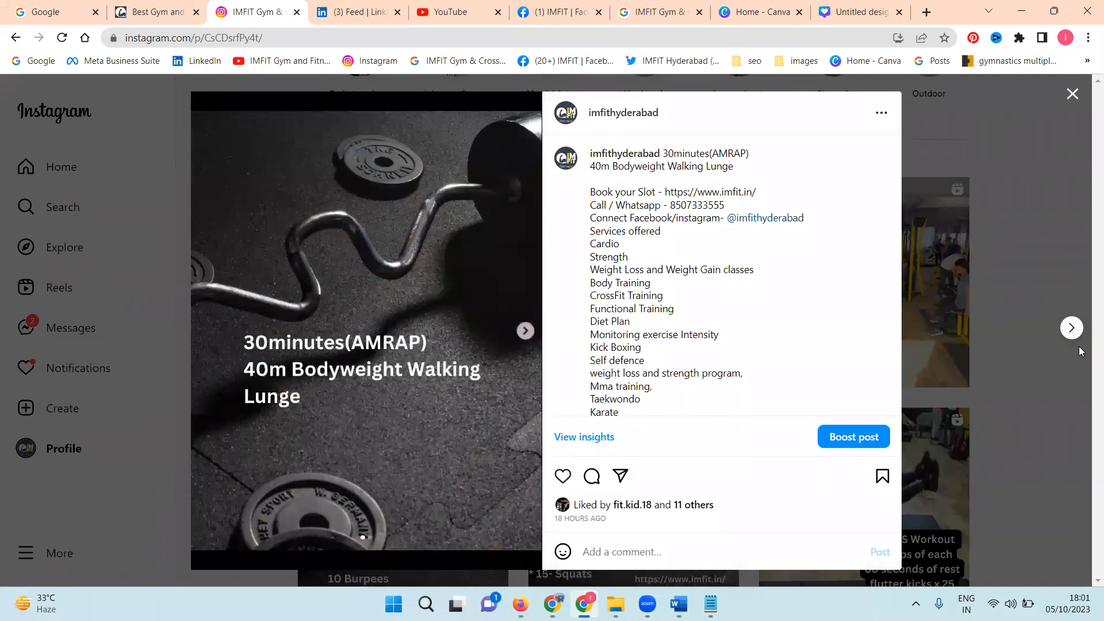
pyautogui.click(1070, 328)
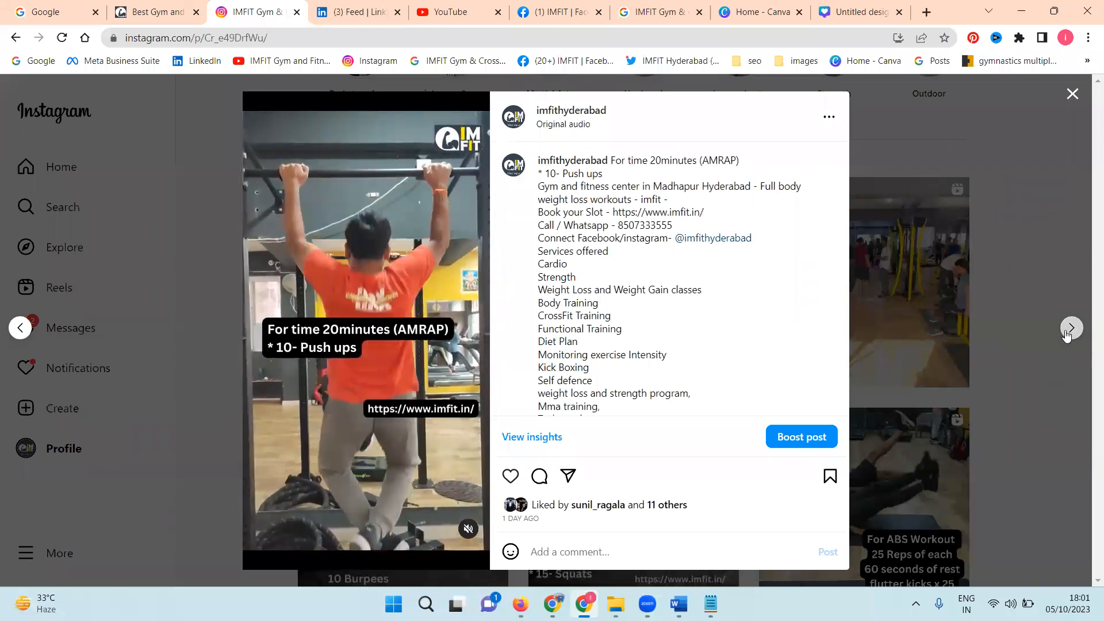
pyautogui.click(1070, 328)
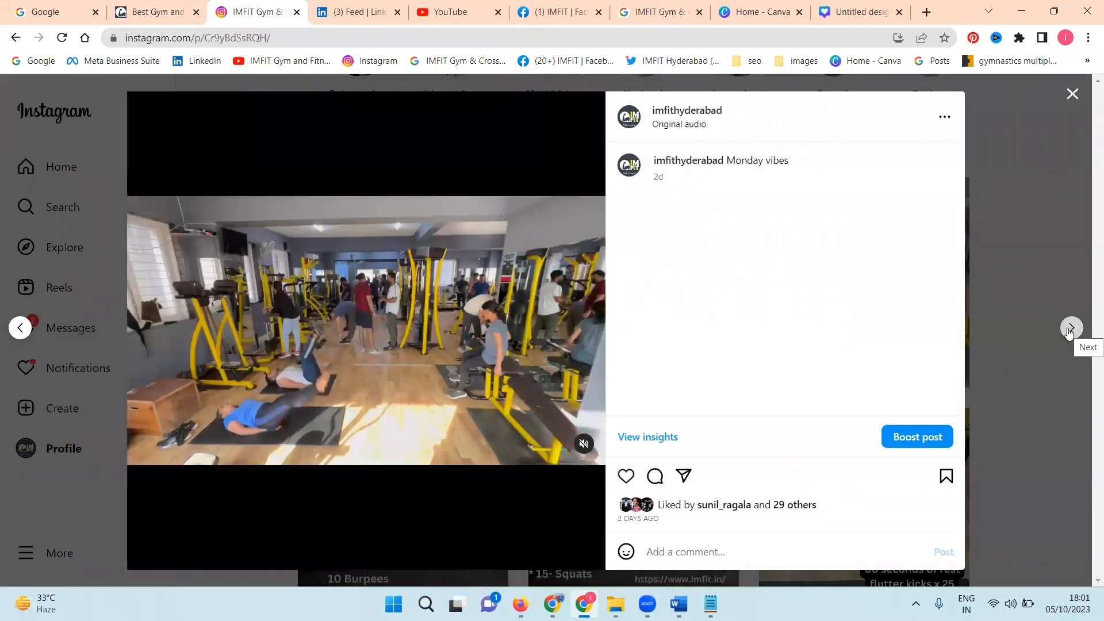
# Step: View the next imfithyderabad post on Instagram, close it, and return to the Canva design
pyautogui.click(1070, 328)
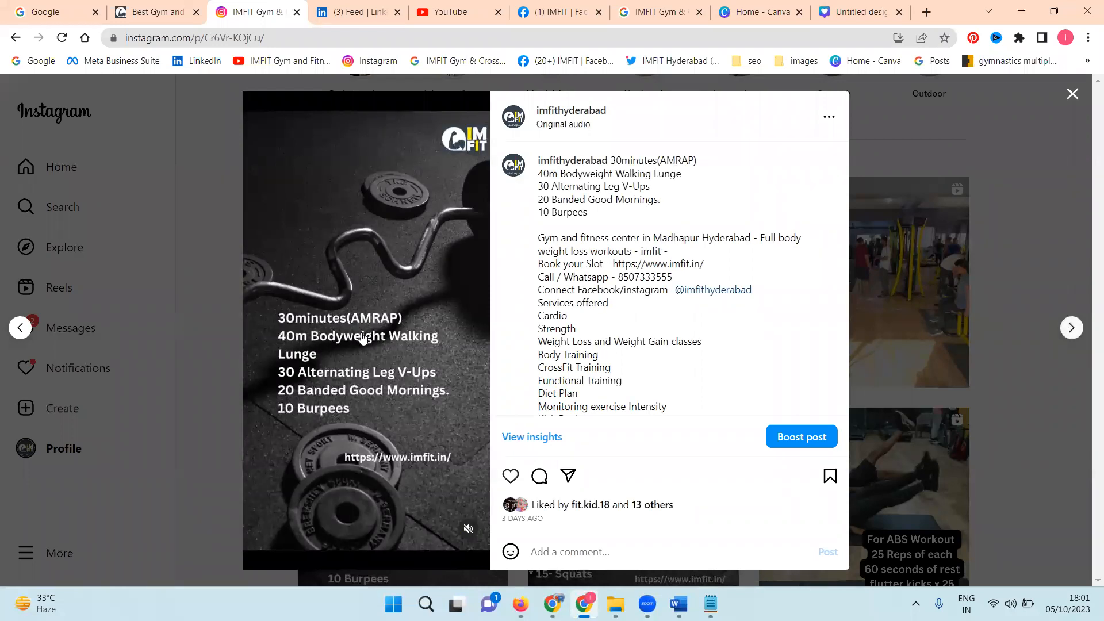
pyautogui.click(1073, 94)
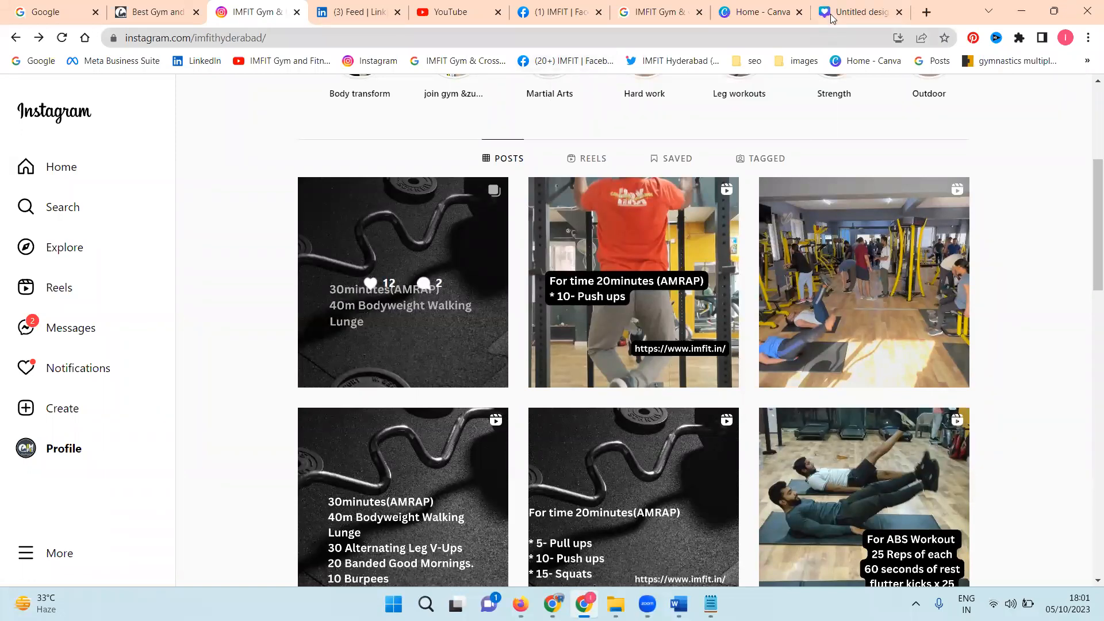
pyautogui.click(857, 12)
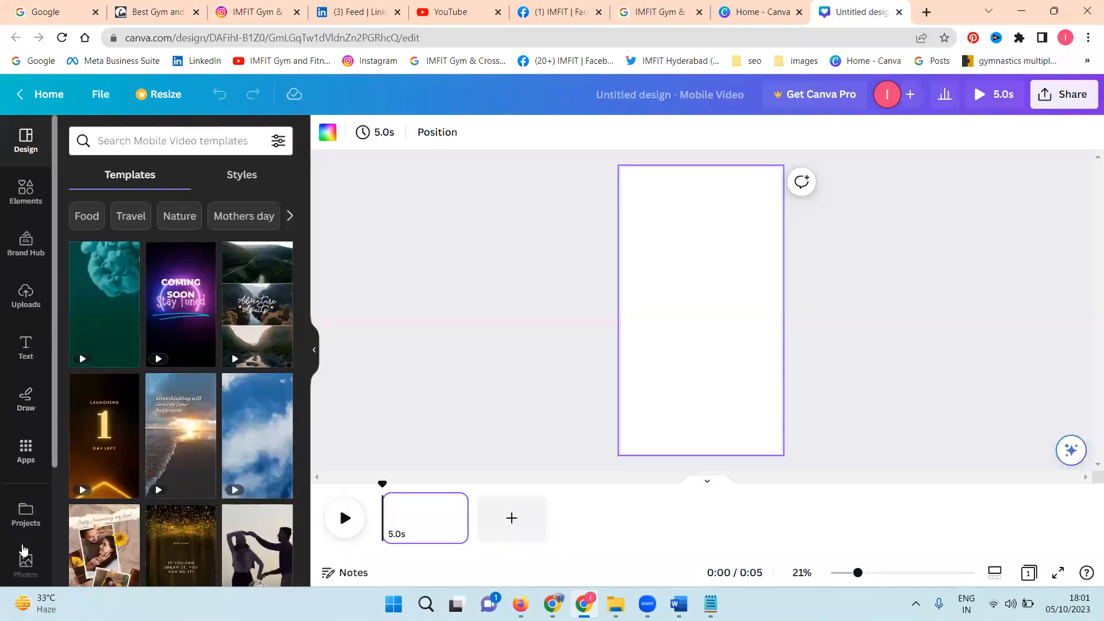
# Step: Add the recently used dark barbell and weight plates photo to the page and set it as the background
pyautogui.click(26, 562)
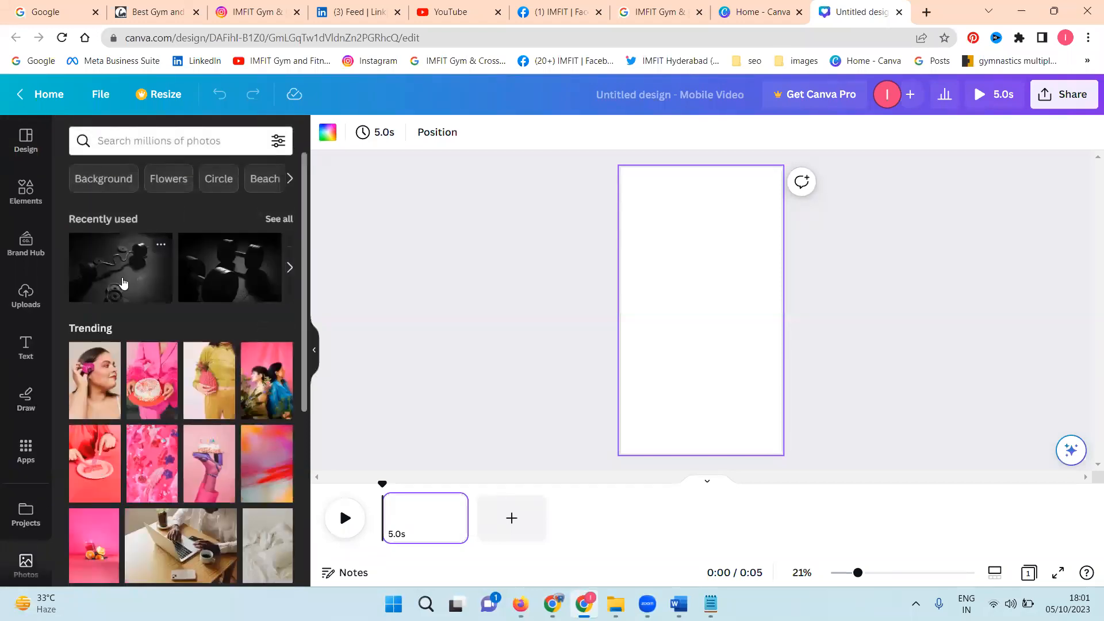
pyautogui.click(123, 281)
pyautogui.rightClick(662, 308)
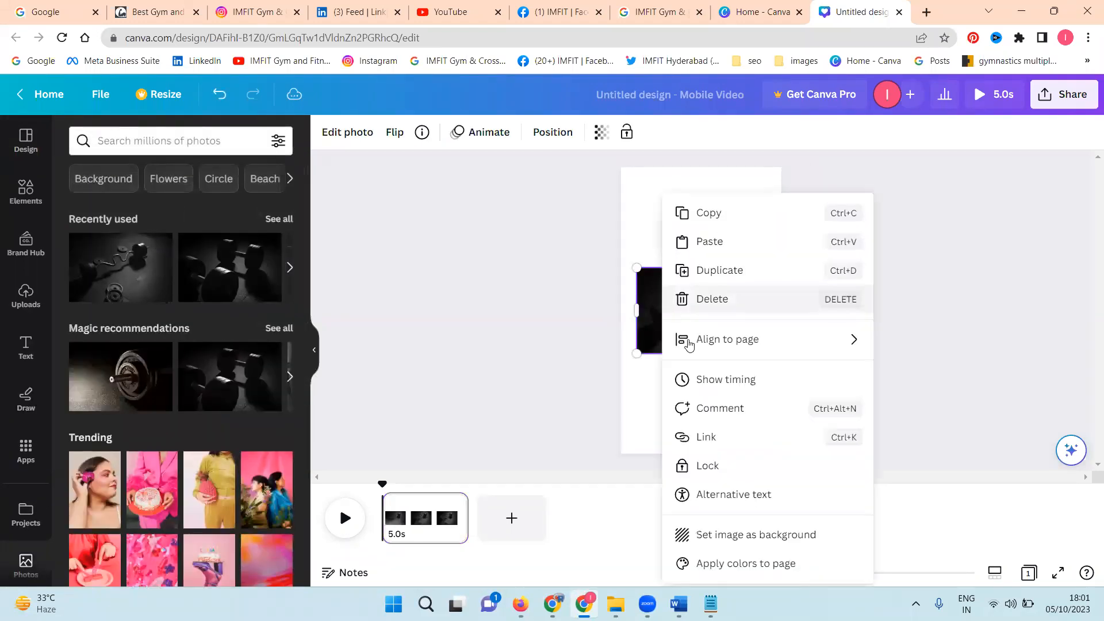
pyautogui.click(751, 534)
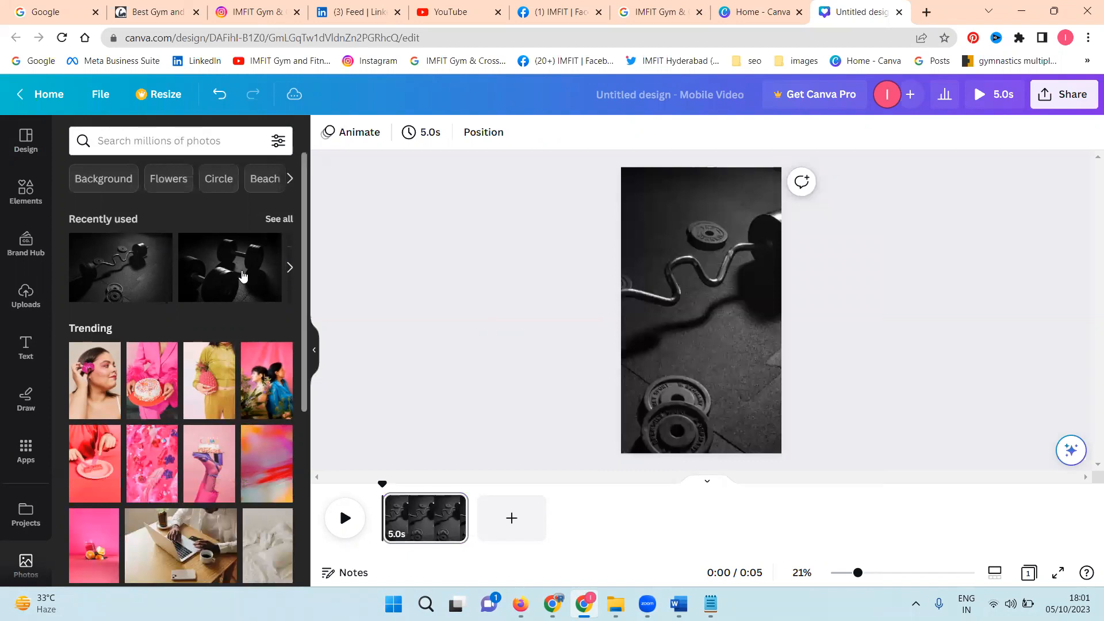
# Step: Add the recently used dark dumbbells photo, shrink it to about half size, and place it near the page's lower-right corner
pyautogui.click(243, 276)
pyautogui.moveTo(688, 310); pyautogui.dragTo(711, 231)
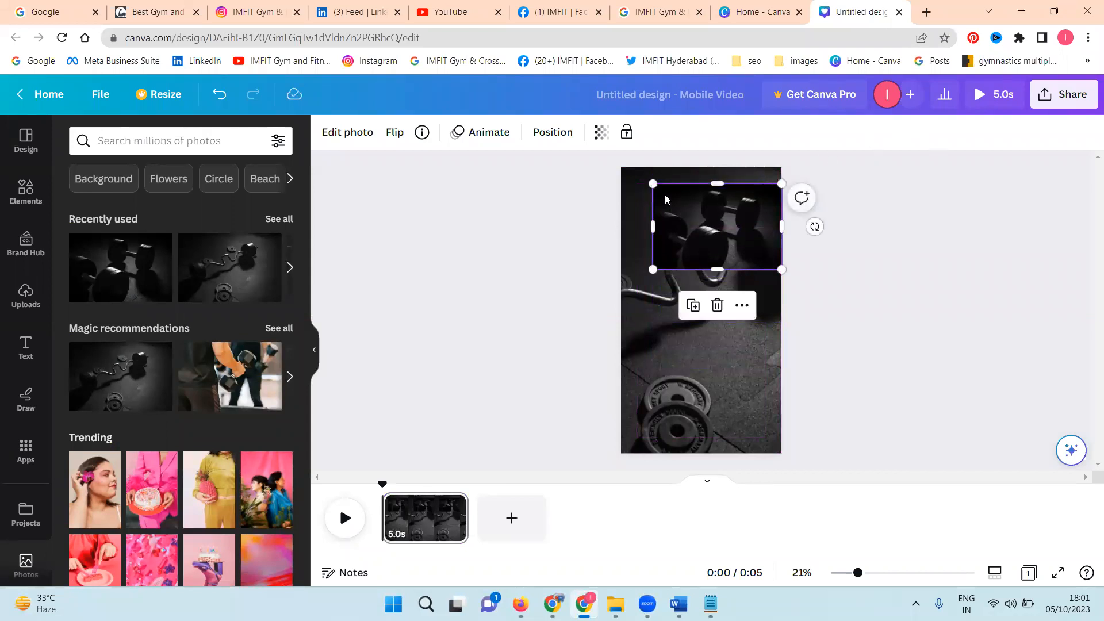
pyautogui.moveTo(653, 183); pyautogui.dragTo(710, 222)
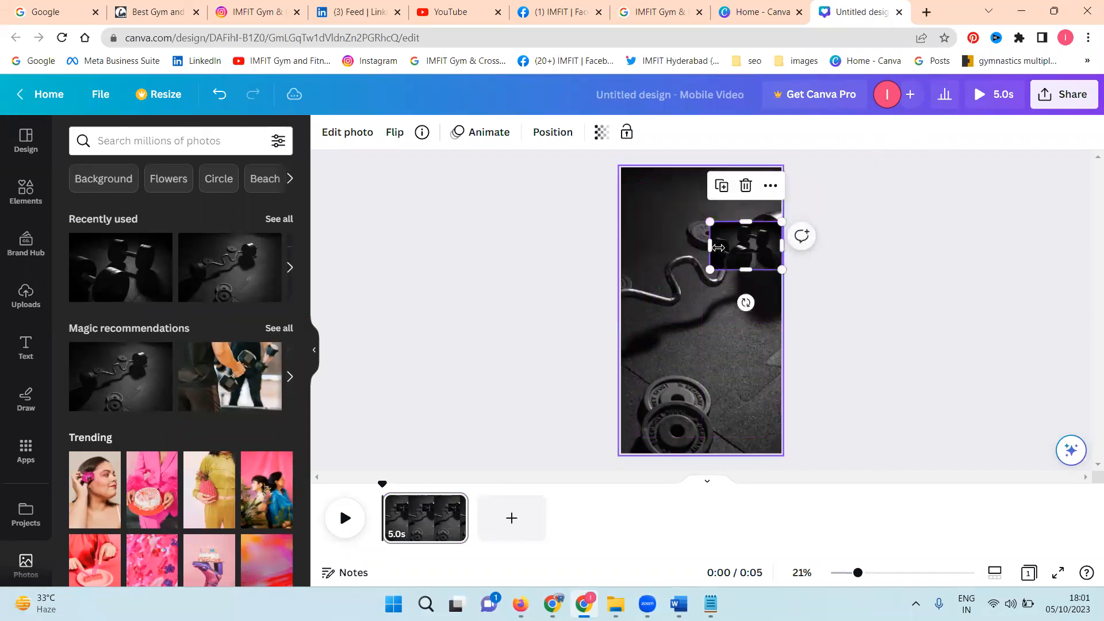
pyautogui.moveTo(752, 253); pyautogui.dragTo(749, 412)
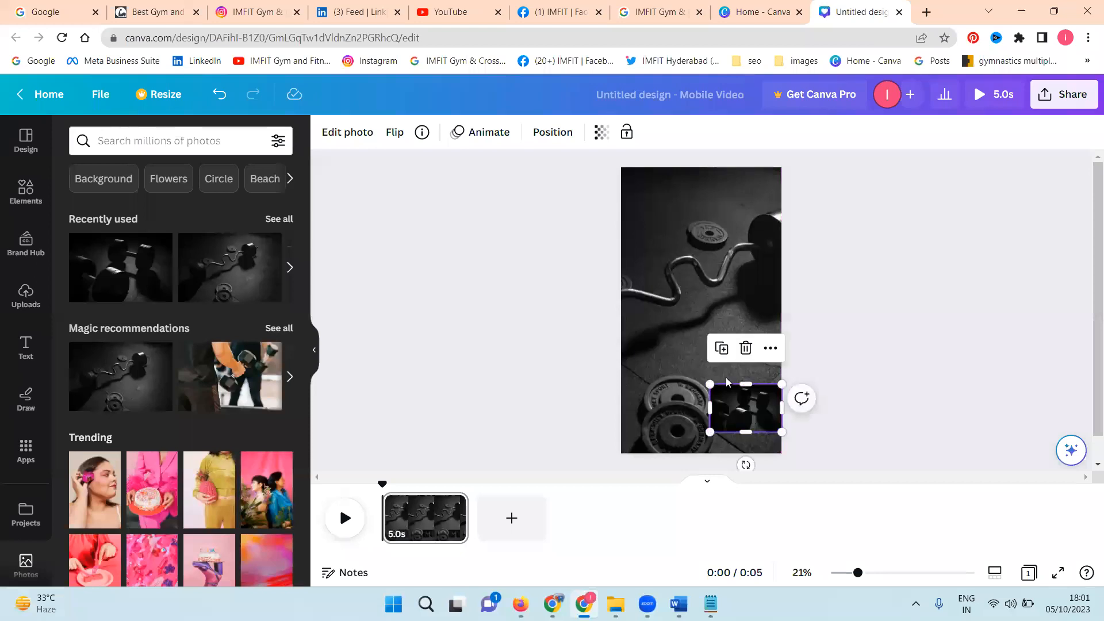
# Step: Lower the opacity of the small dumbbells photo so it blends faintly into the background
pyautogui.click(602, 132)
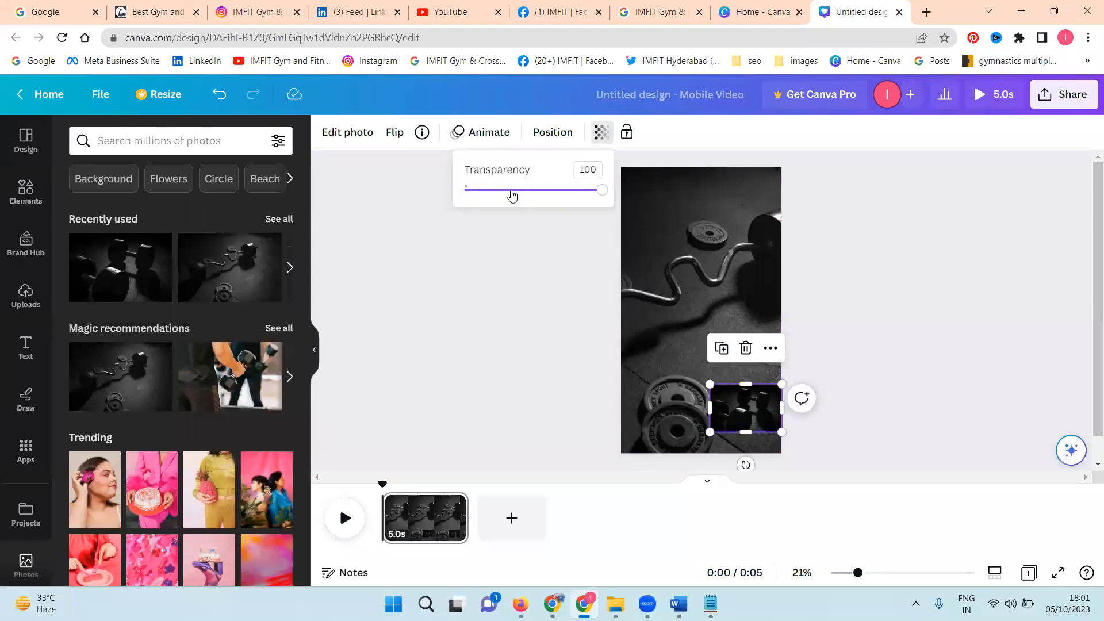
pyautogui.click(512, 194)
pyautogui.click(478, 274)
pyautogui.click(726, 272)
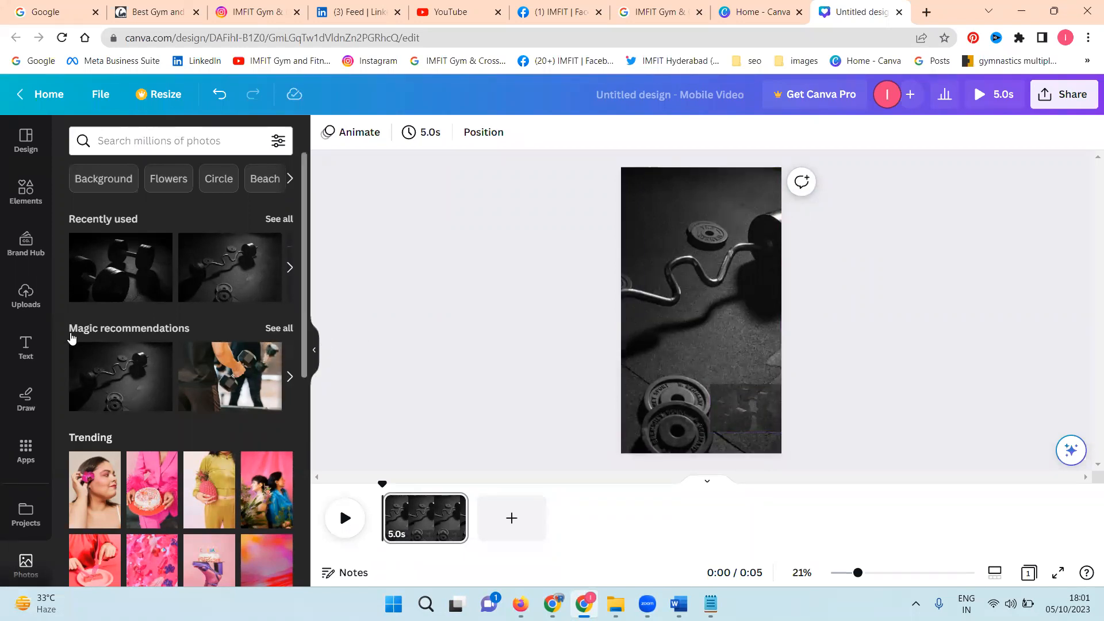
# Step: Add a subheading with the copied text "For Time: 20minutes." and its list of 100 Pull-Ups, Push-Ups, Sit-Ups and Air Squats, positioned mid-page
pyautogui.click(26, 345)
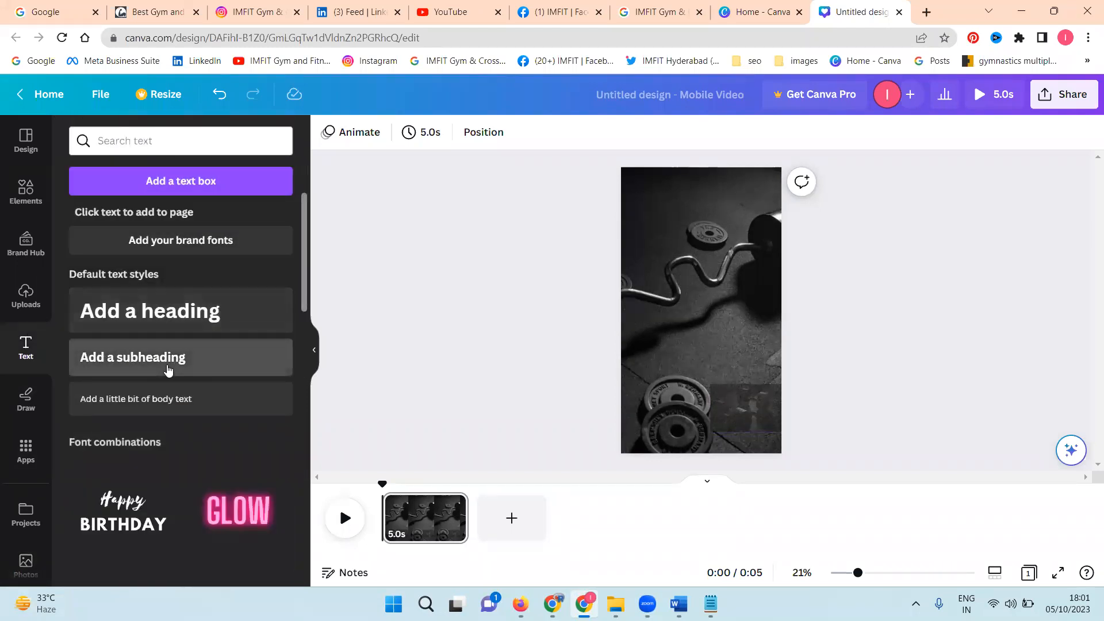
pyautogui.click(167, 371)
pyautogui.write('For Time: 20minutes.  * 100 Pull-Ups * 100 Push-Ups * 100 Sit-Ups * 100 Air Squats')
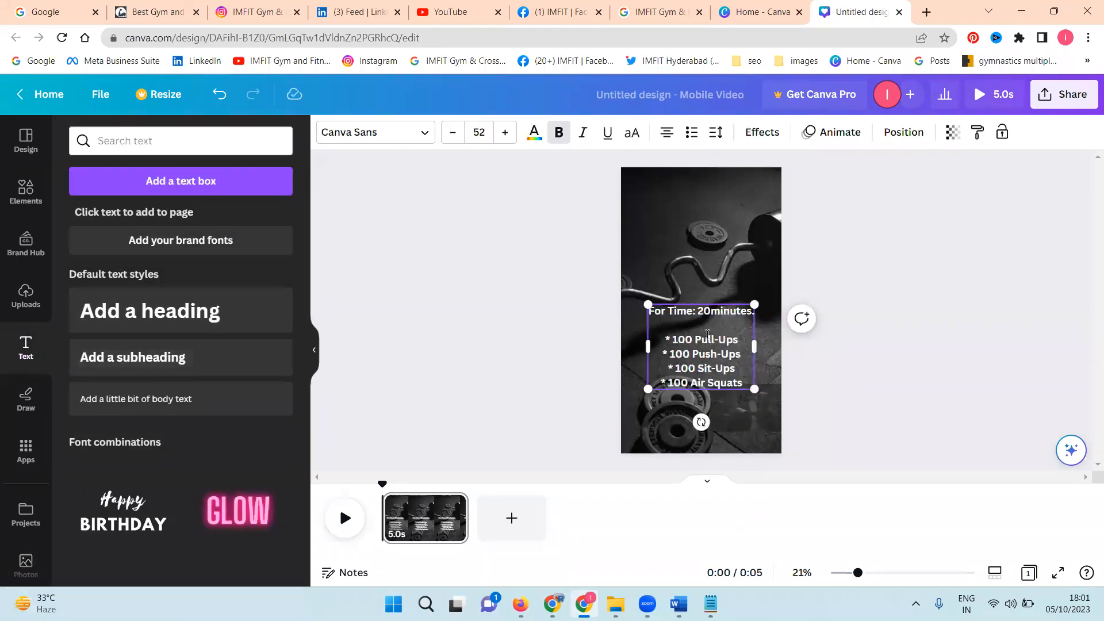
pyautogui.click(856, 347)
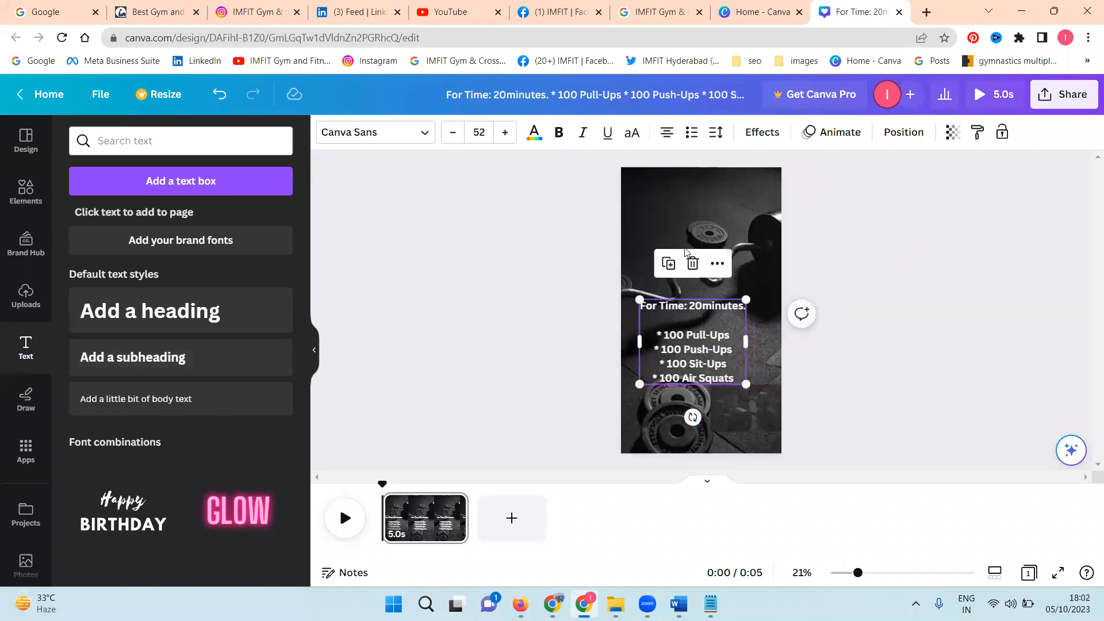
# Step: Delete the barbell background image from the page and reload the design
pyautogui.click(688, 258)
pyautogui.press('Delete')
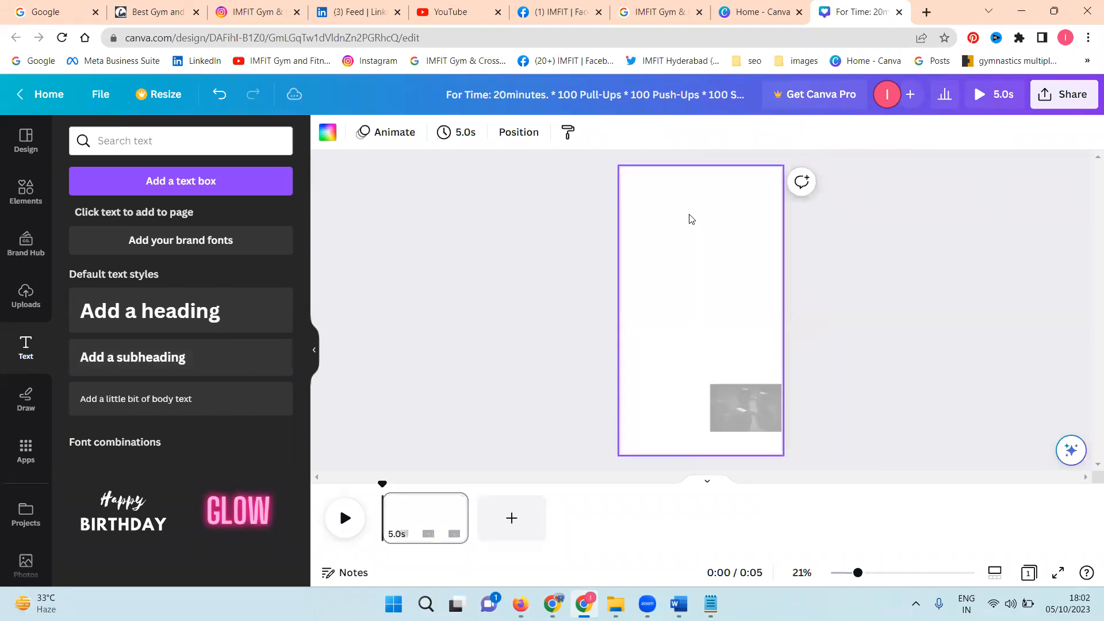
pyautogui.click(943, 283)
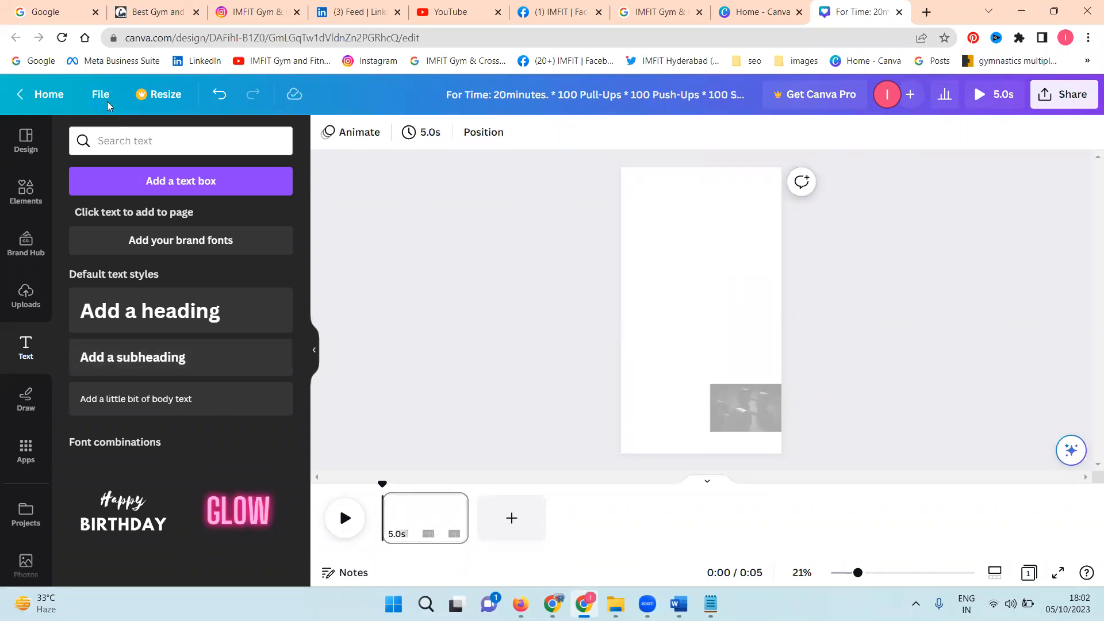
pyautogui.click(61, 38)
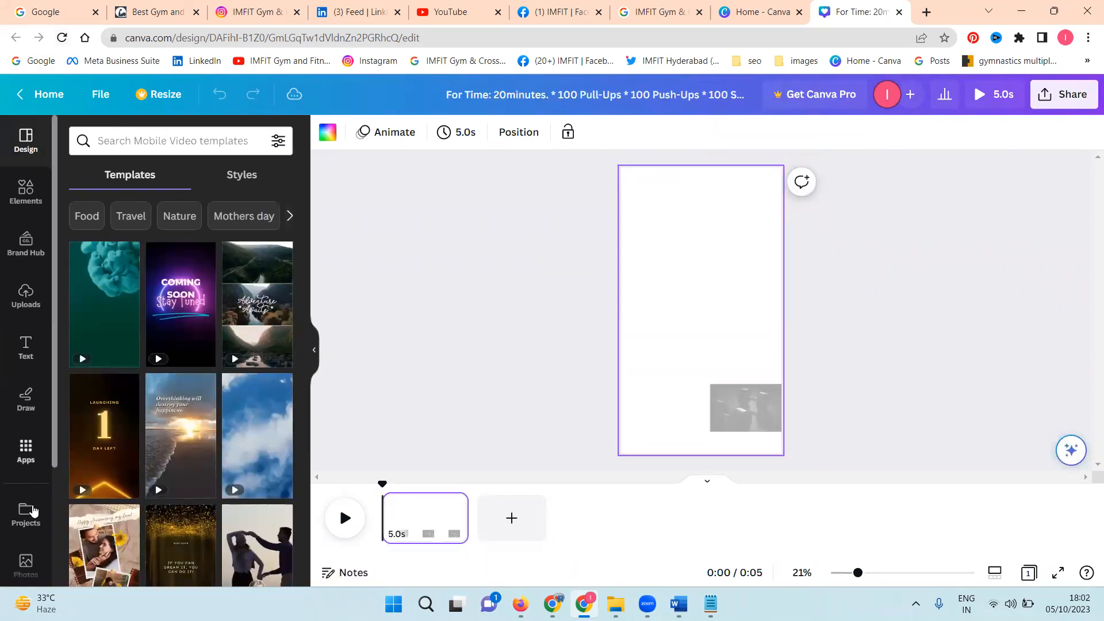
# Step: Insert the dark barbell photo from the recently used photos again and set it as the page background
pyautogui.click(25, 563)
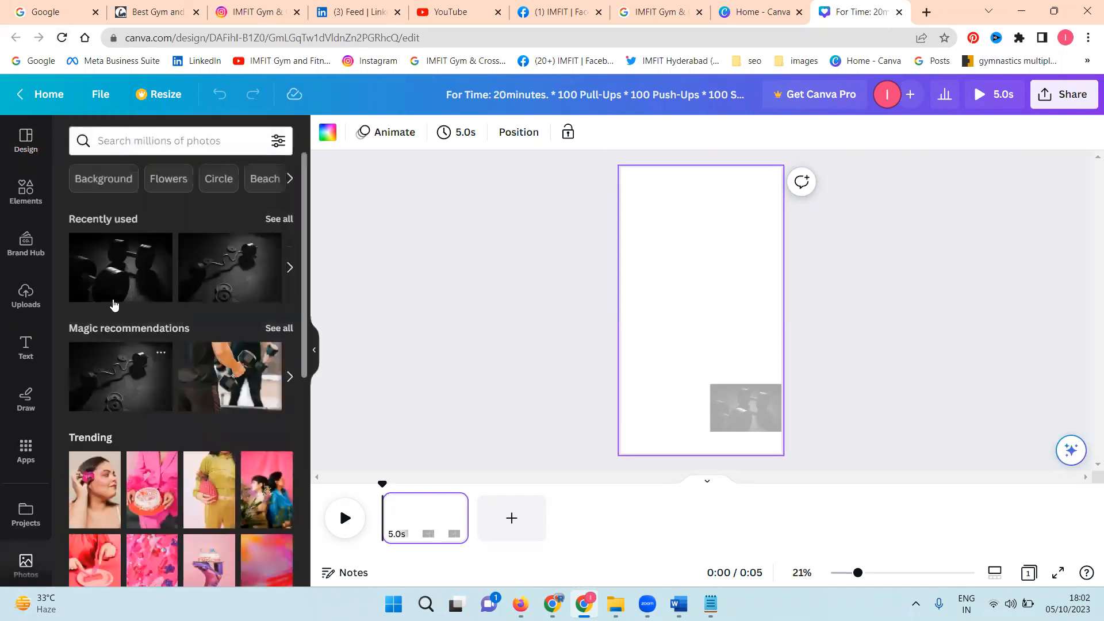
pyautogui.click(203, 288)
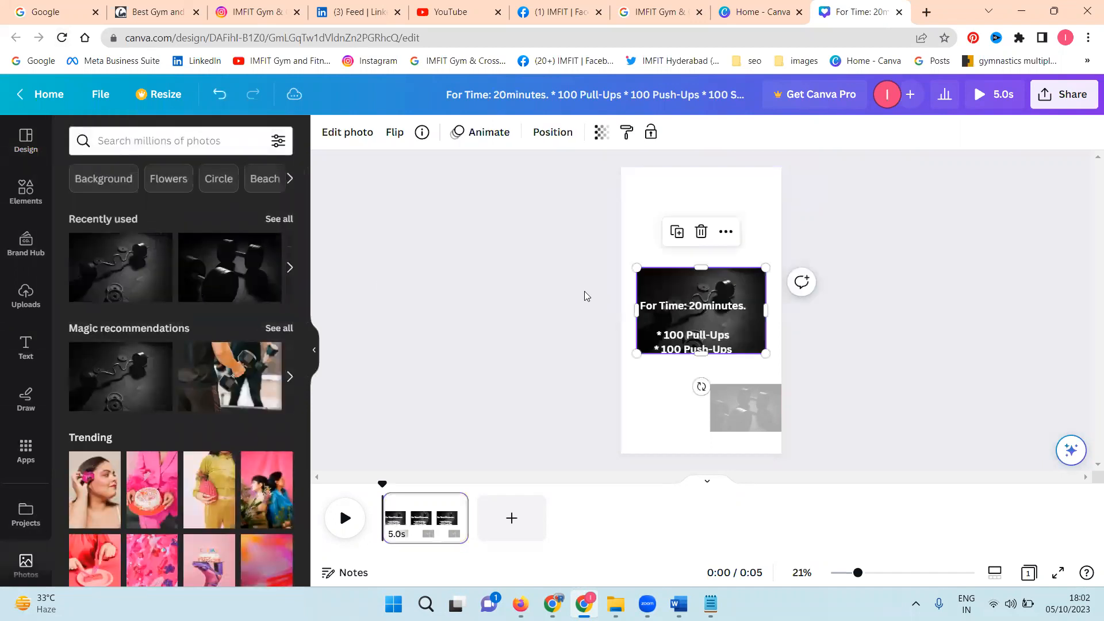
pyautogui.rightClick(657, 289)
pyautogui.click(749, 536)
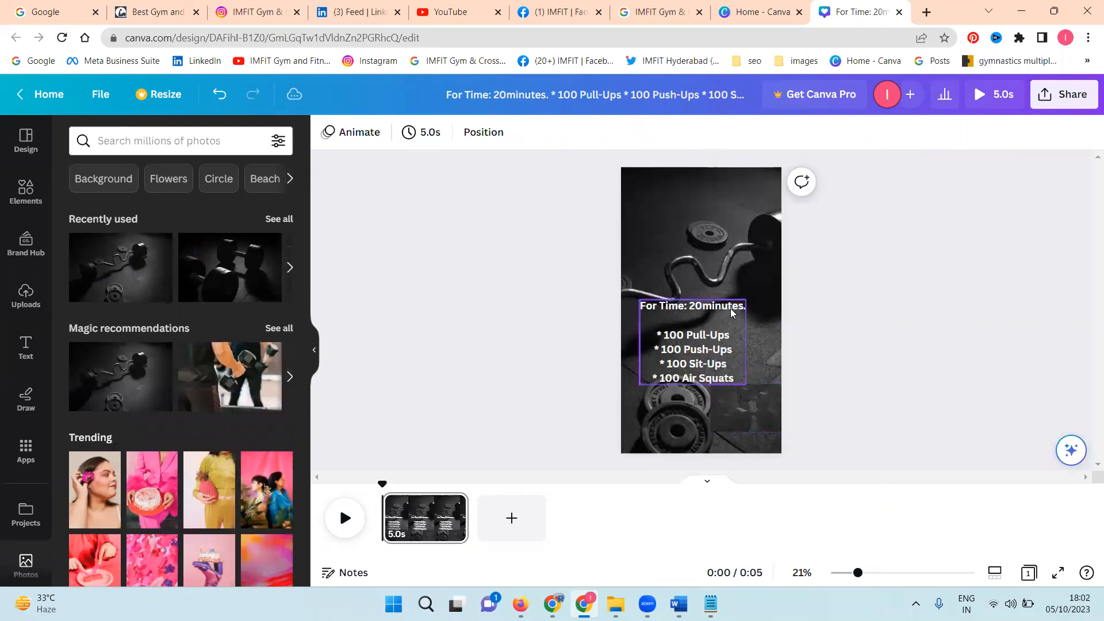
# Step: Reposition the barbell background image within its crop, shifting it toward the page's right edge
pyautogui.doubleClick(726, 258)
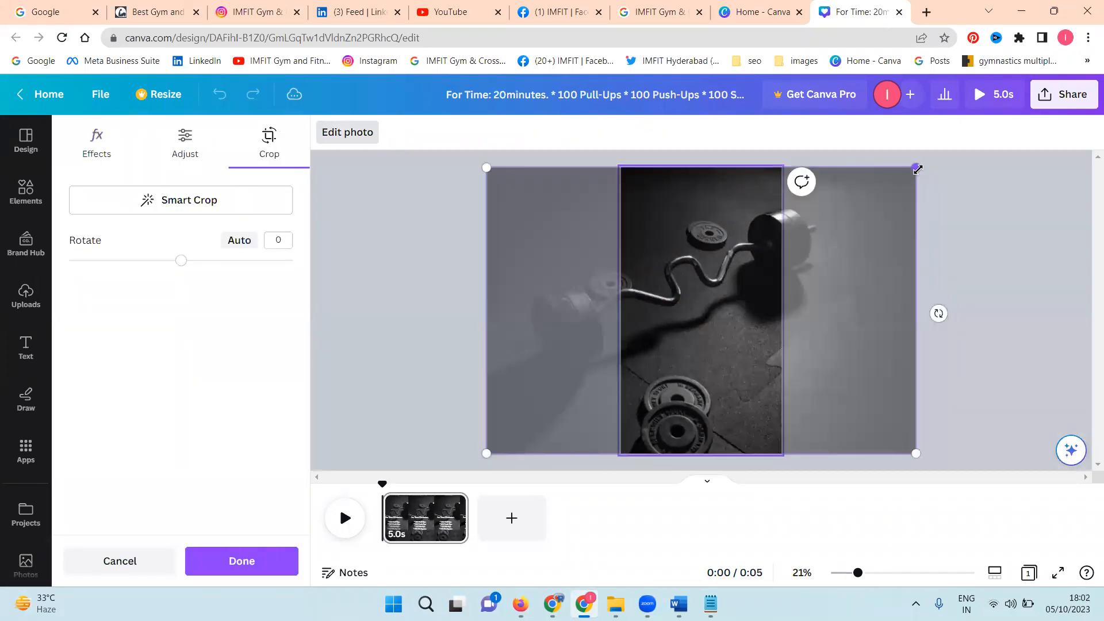
pyautogui.moveTo(917, 169); pyautogui.dragTo(972, 102)
pyautogui.click(421, 248)
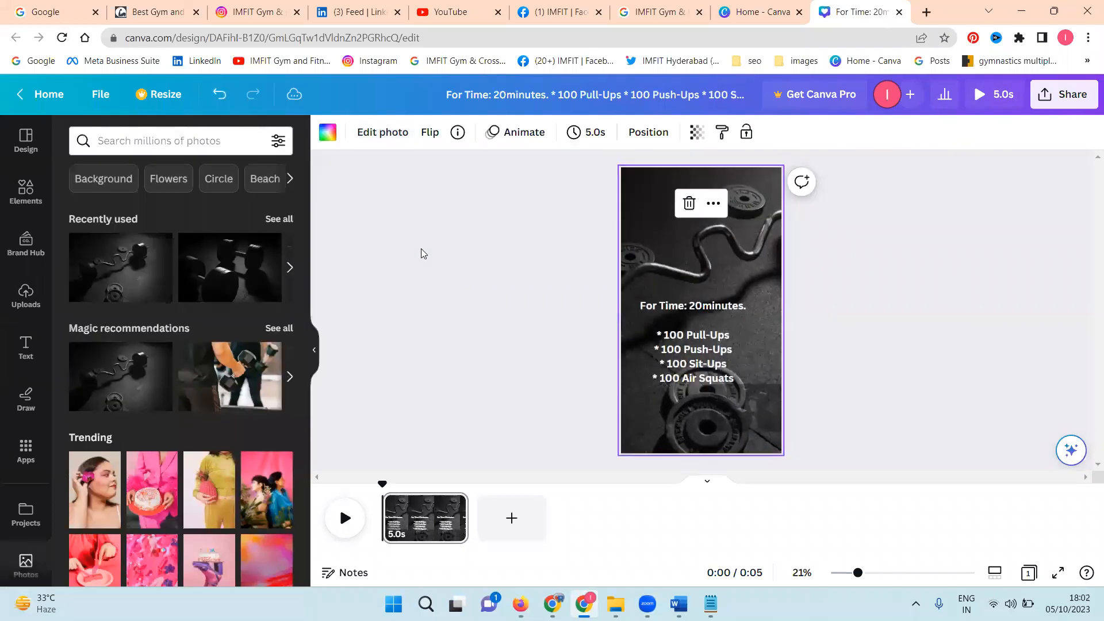
# Step: Switch to YouTube and open YouTube Studio for the IMFIT channel
pyautogui.click(447, 7)
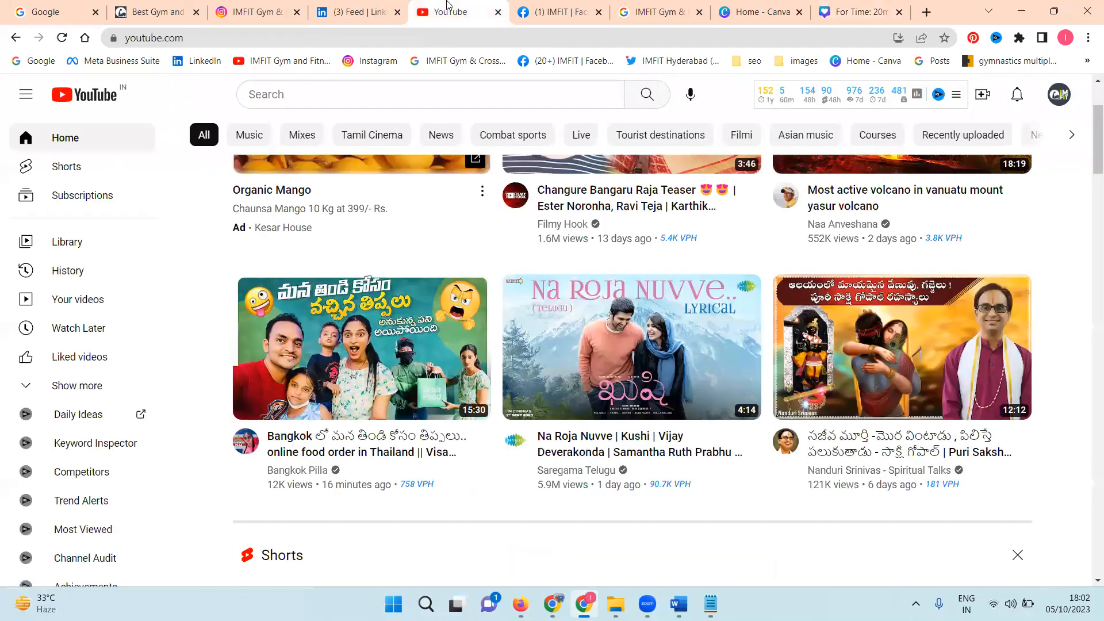
pyautogui.click(1067, 101)
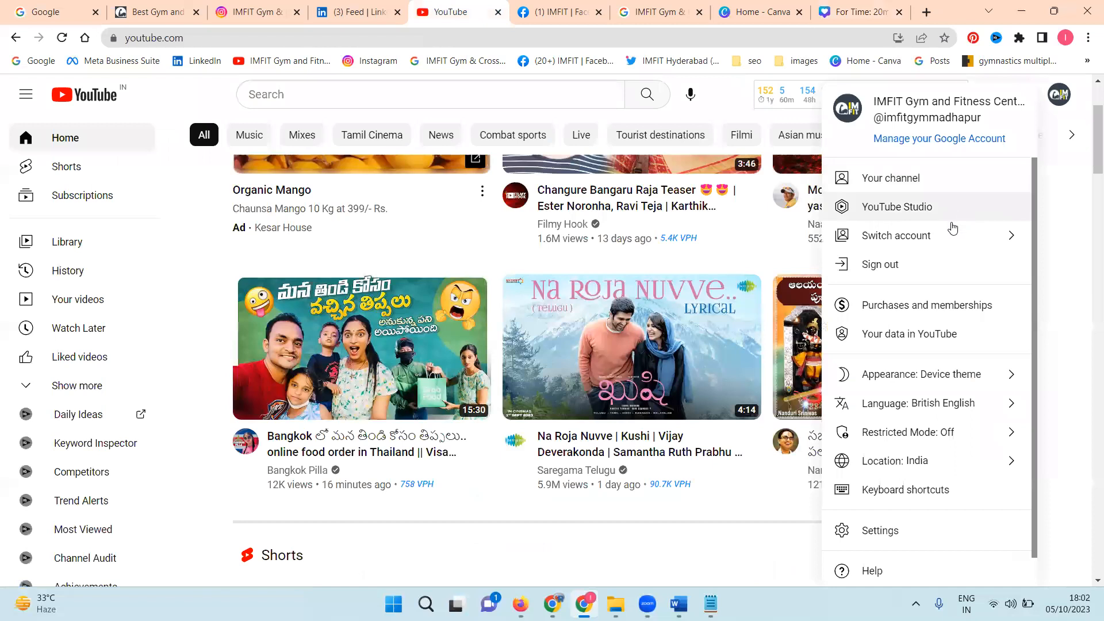
pyautogui.click(942, 217)
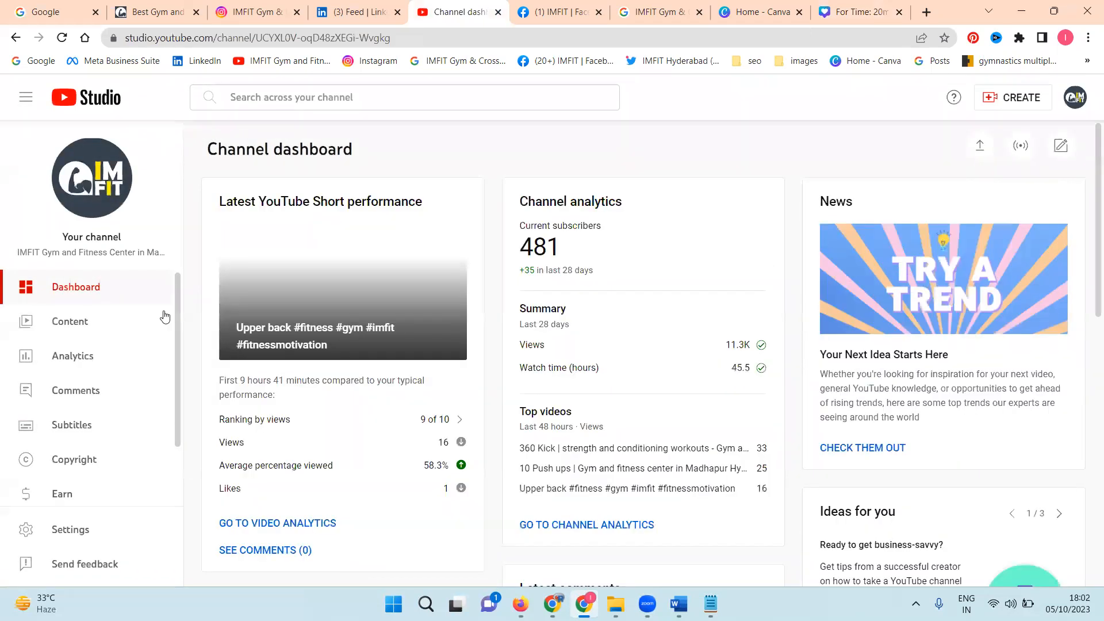
# Step: Open the Audio library in YouTube Studio and dismiss its terms and conditions notice
pyautogui.scroll(-3, 97, 368)
pyautogui.scroll(-2, 95, 373)
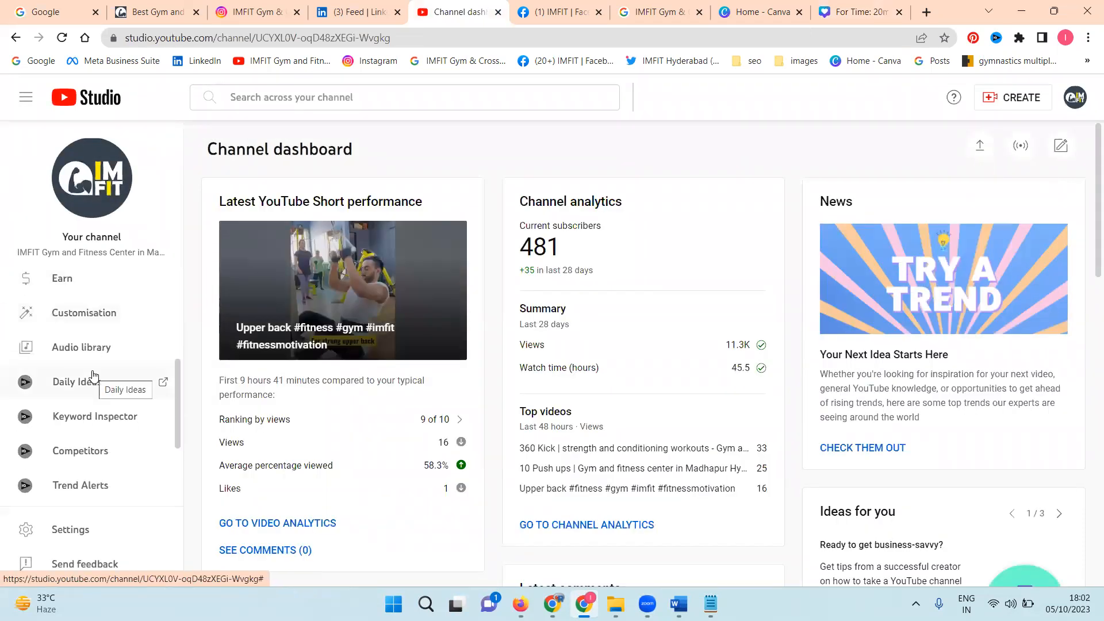
pyautogui.scroll(-2, 92, 376)
pyautogui.scroll(5, 92, 403)
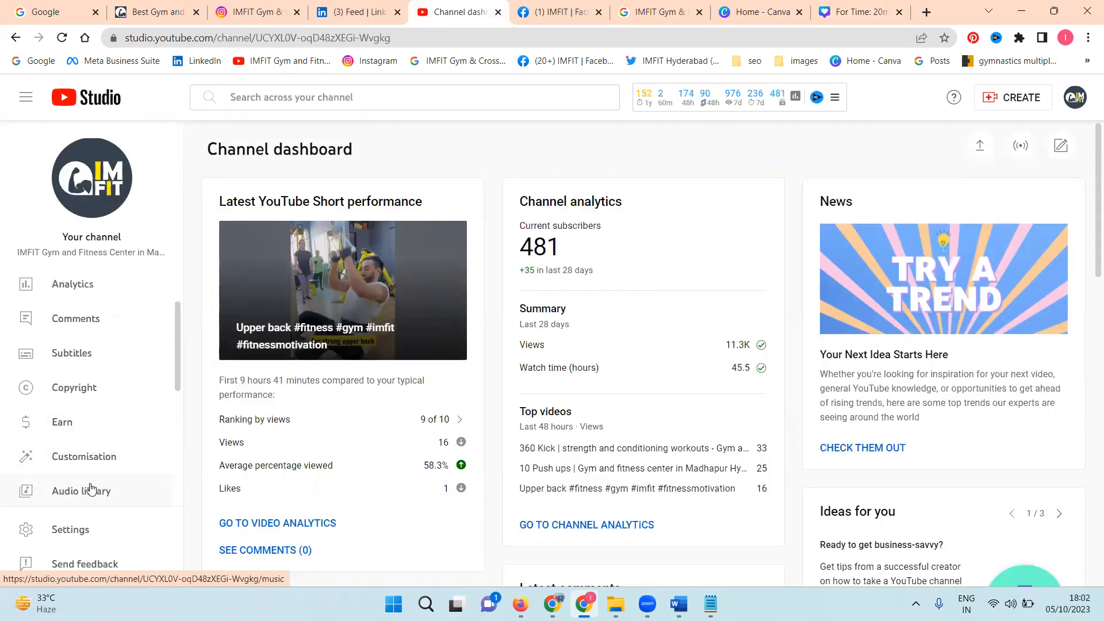
pyautogui.click(90, 488)
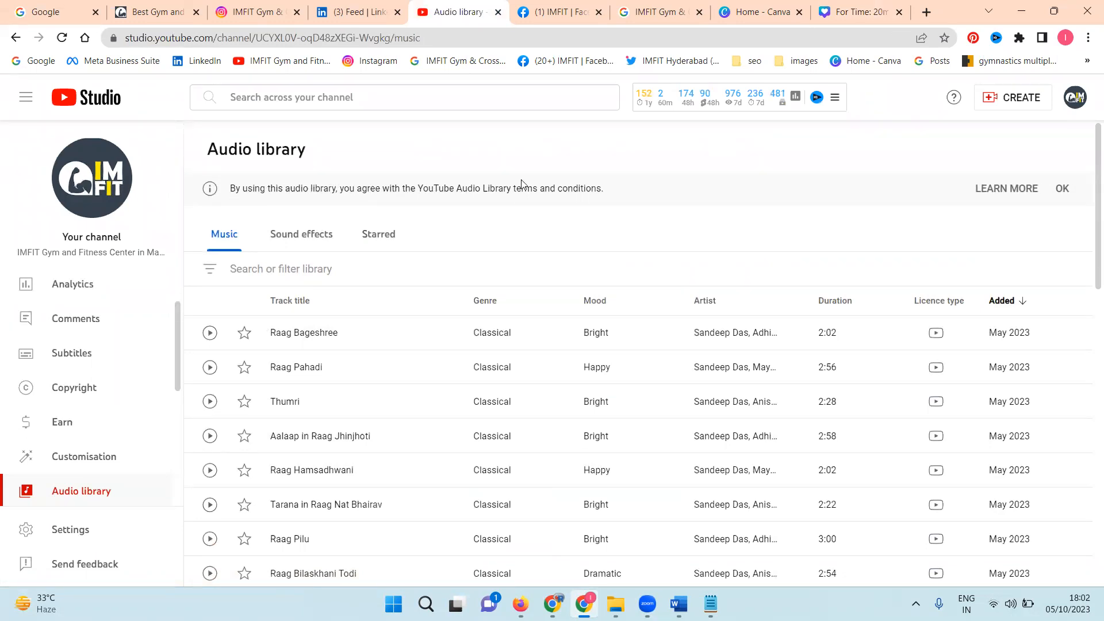
pyautogui.click(1059, 187)
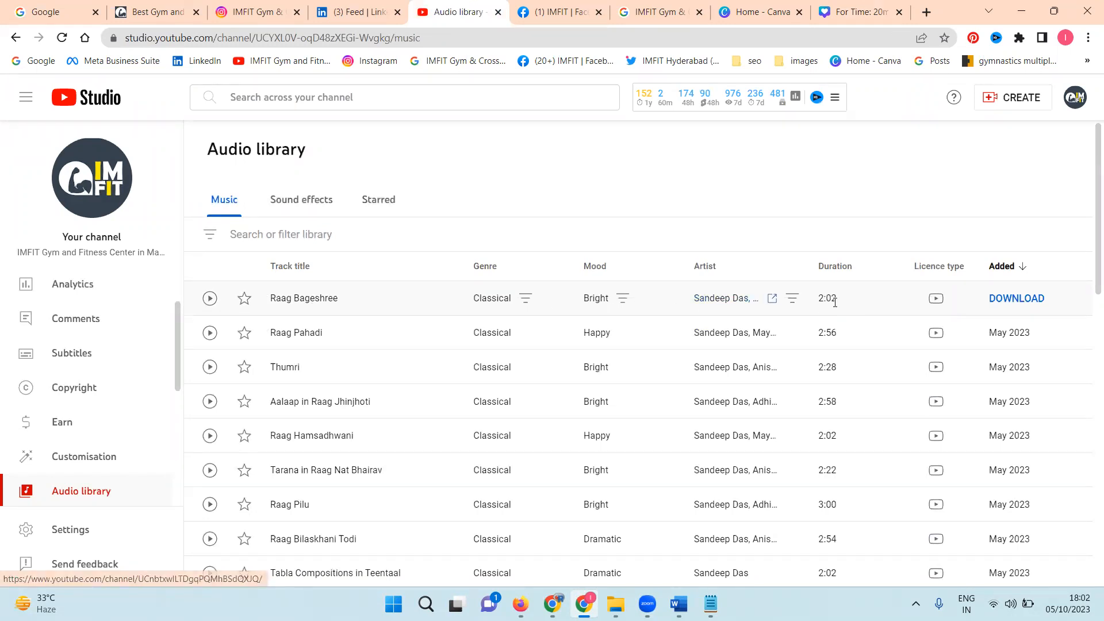
# Step: Open the channel of the Raag Bageshree track's artist, close it, and return to the Canva design
pyautogui.click(772, 298)
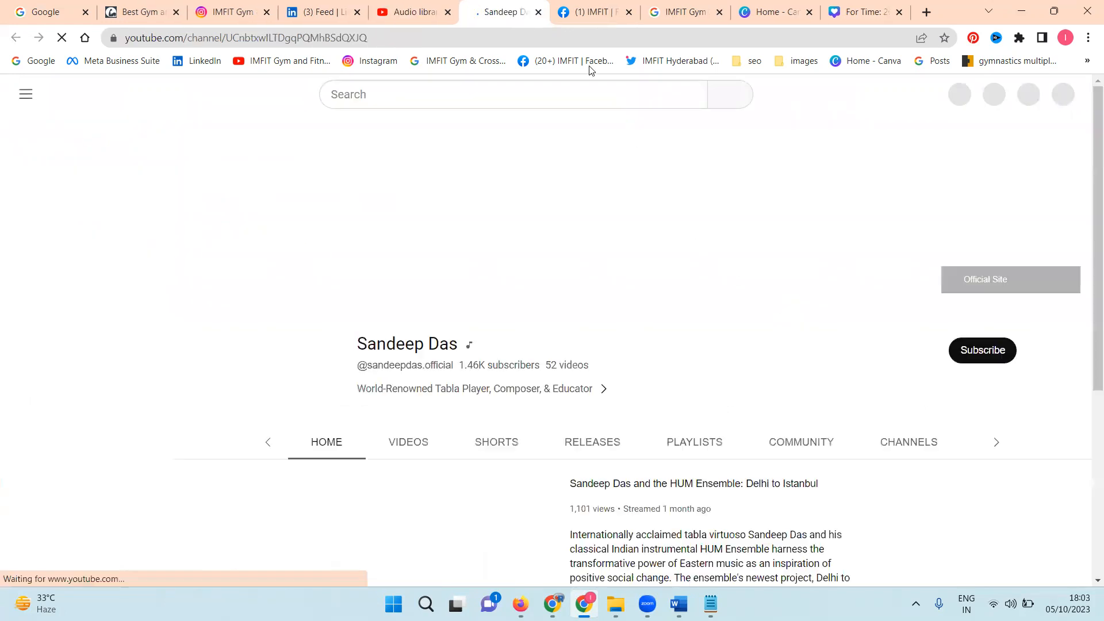
pyautogui.click(537, 12)
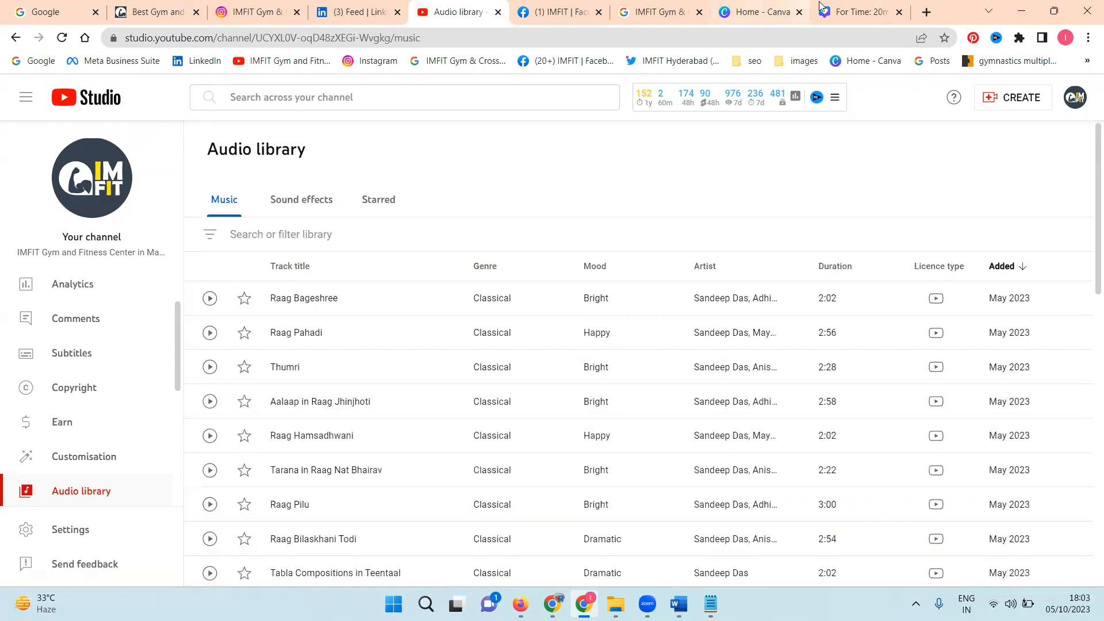
pyautogui.click(851, 11)
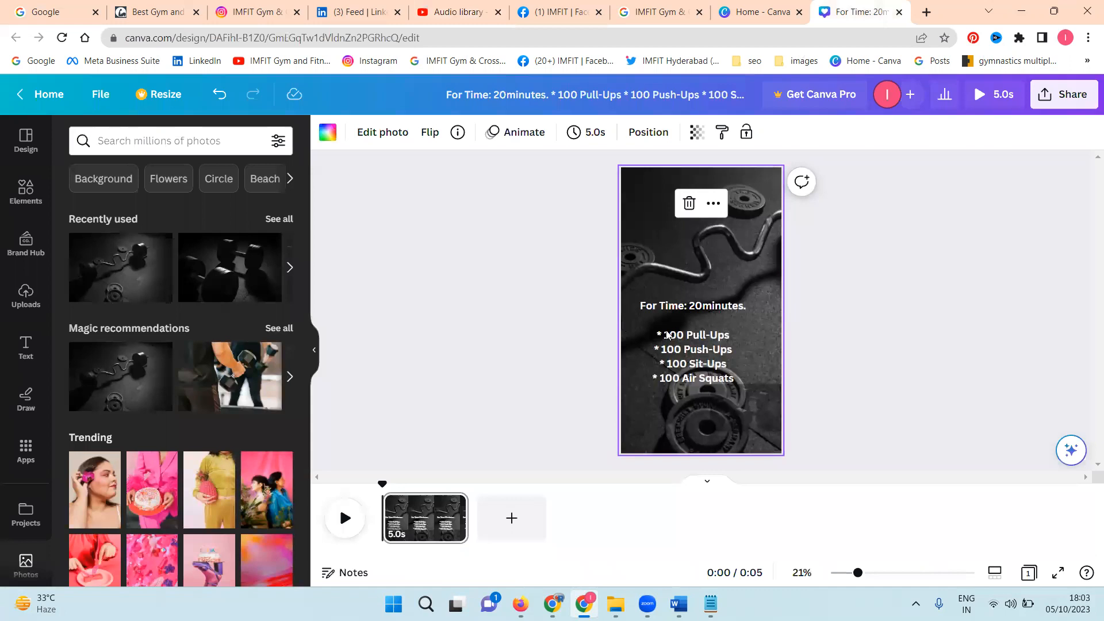
# Step: Add the IMFIT logo from the uploaded images, shrink it, and place it in the page's top-right corner
pyautogui.click(25, 294)
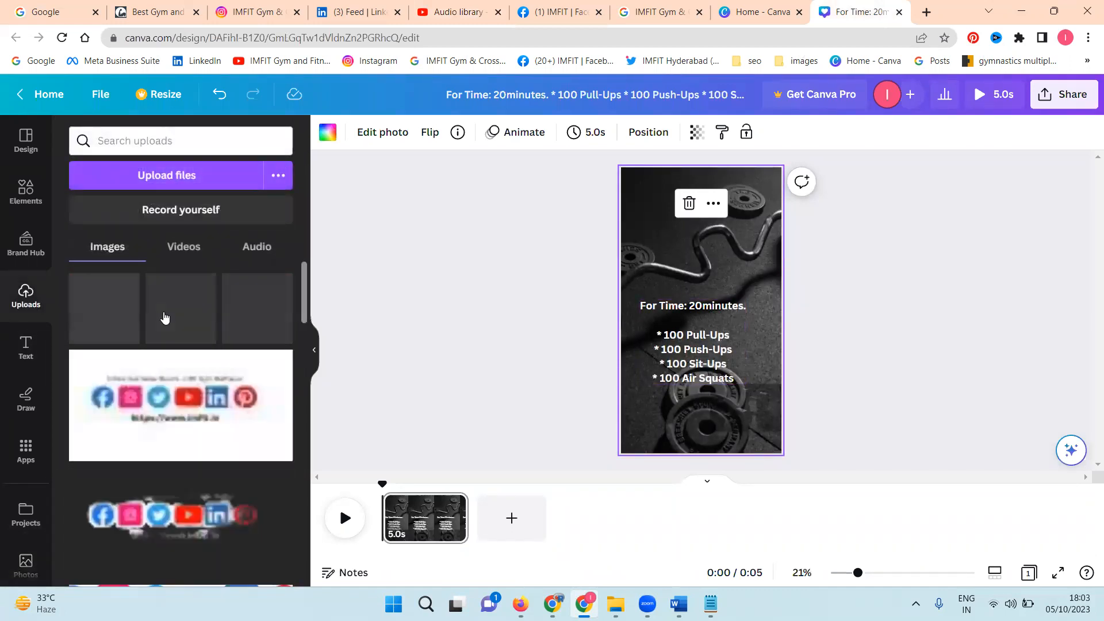
pyautogui.scroll(-5, 164, 322)
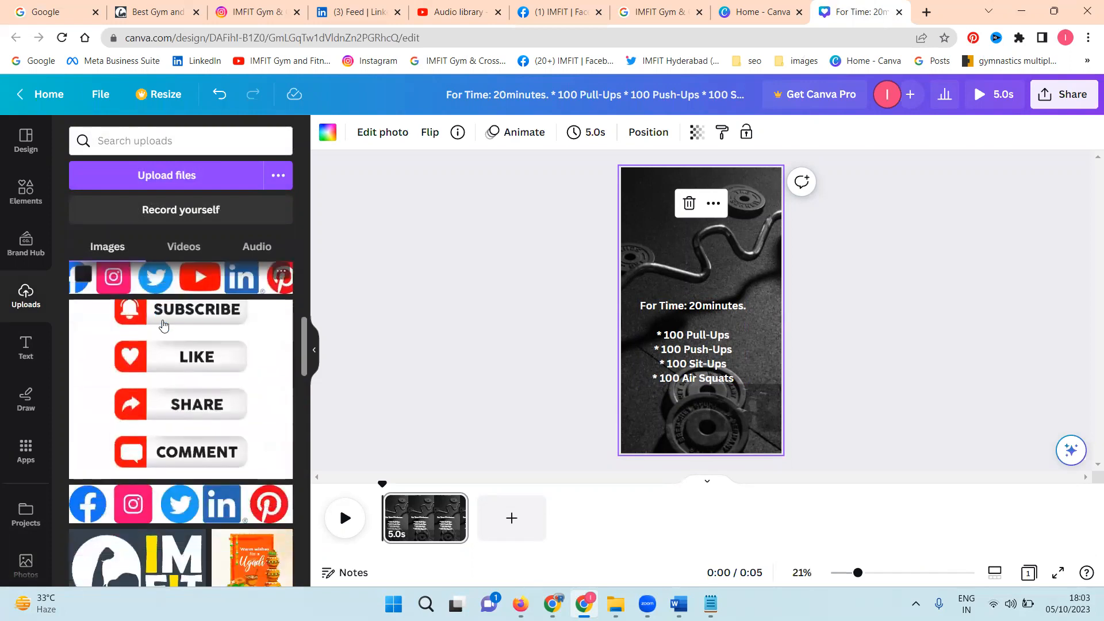
pyautogui.scroll(-2, 164, 325)
pyautogui.scroll(-5, 134, 443)
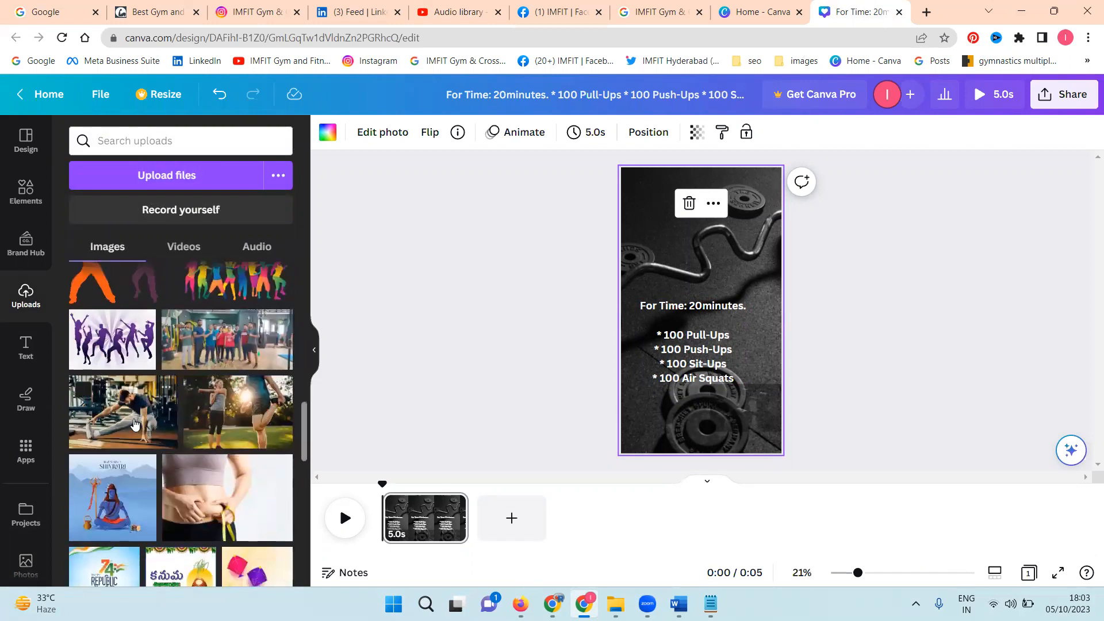
pyautogui.scroll(4, 138, 403)
pyautogui.click(164, 341)
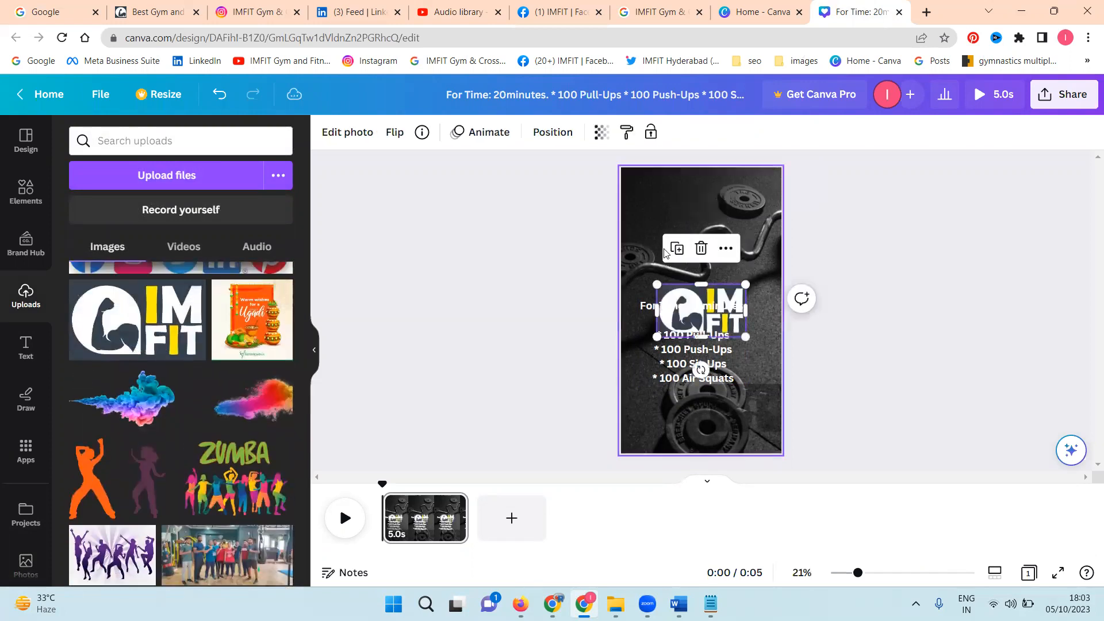
pyautogui.moveTo(686, 296); pyautogui.dragTo(724, 187)
pyautogui.moveTo(720, 227); pyautogui.dragTo(760, 193)
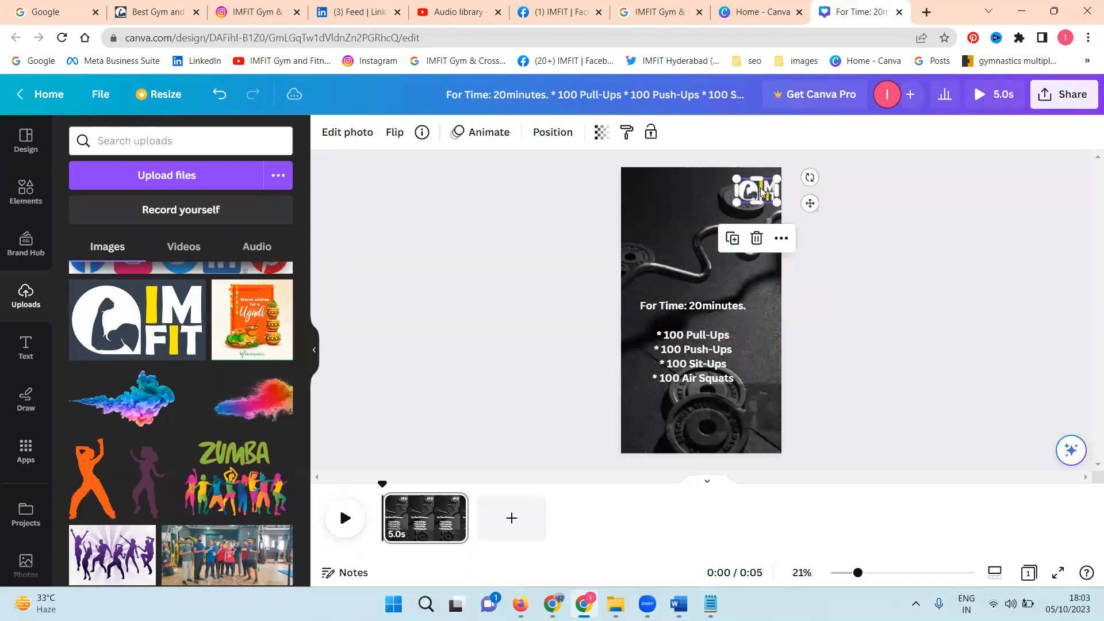
pyautogui.click(935, 309)
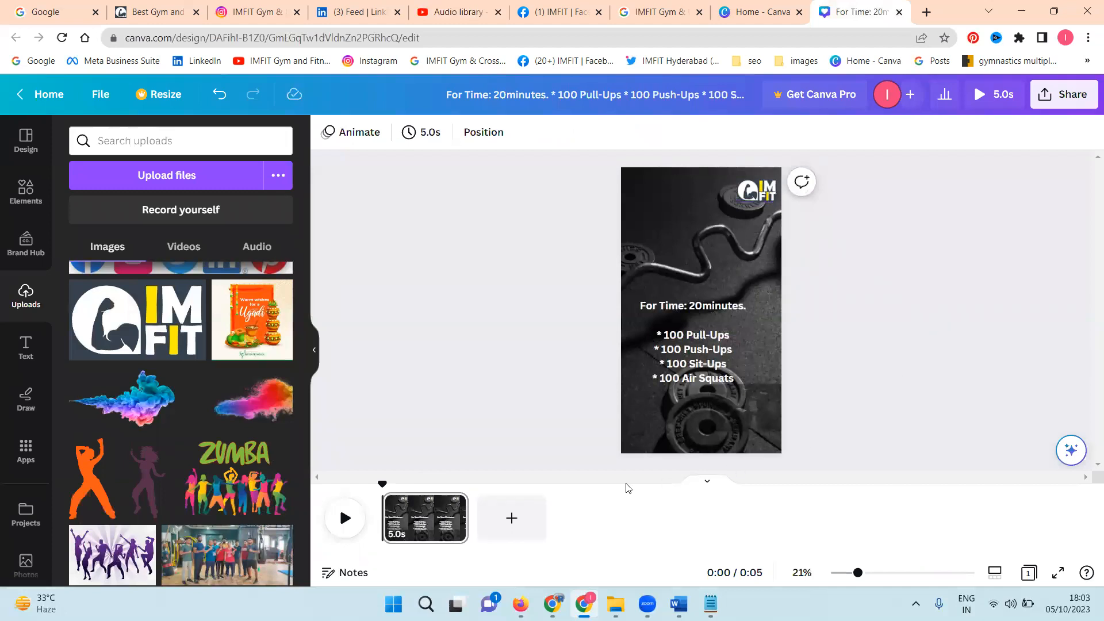
# Step: Add four blank pages after the first page of the video and select page 2
pyautogui.click(535, 520)
pyautogui.click(643, 531)
pyautogui.click(722, 522)
pyautogui.click(820, 523)
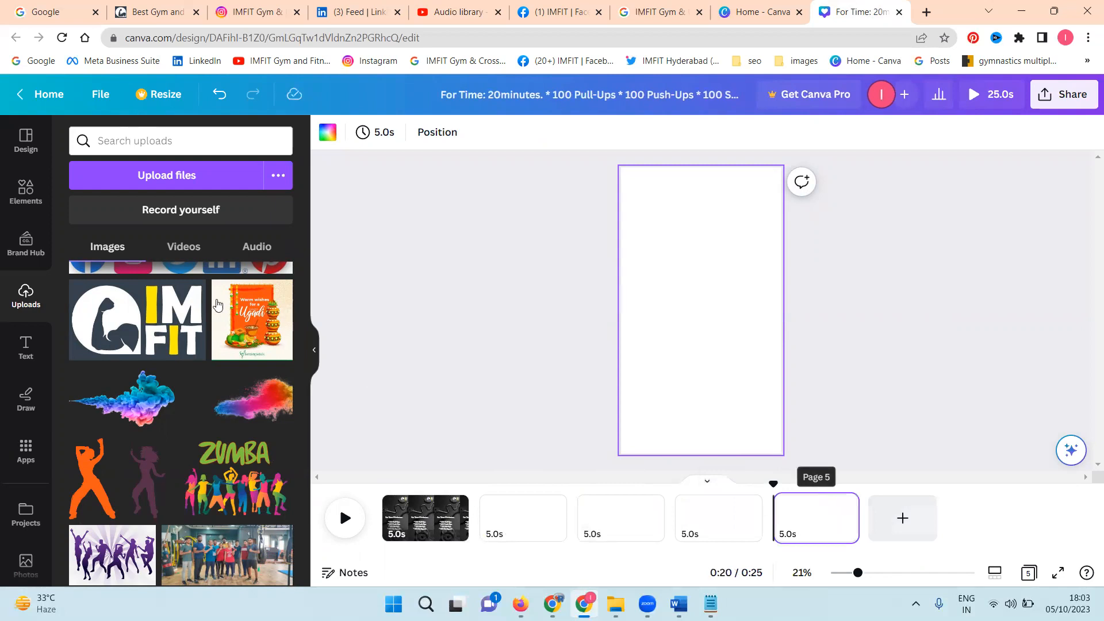
pyautogui.click(514, 517)
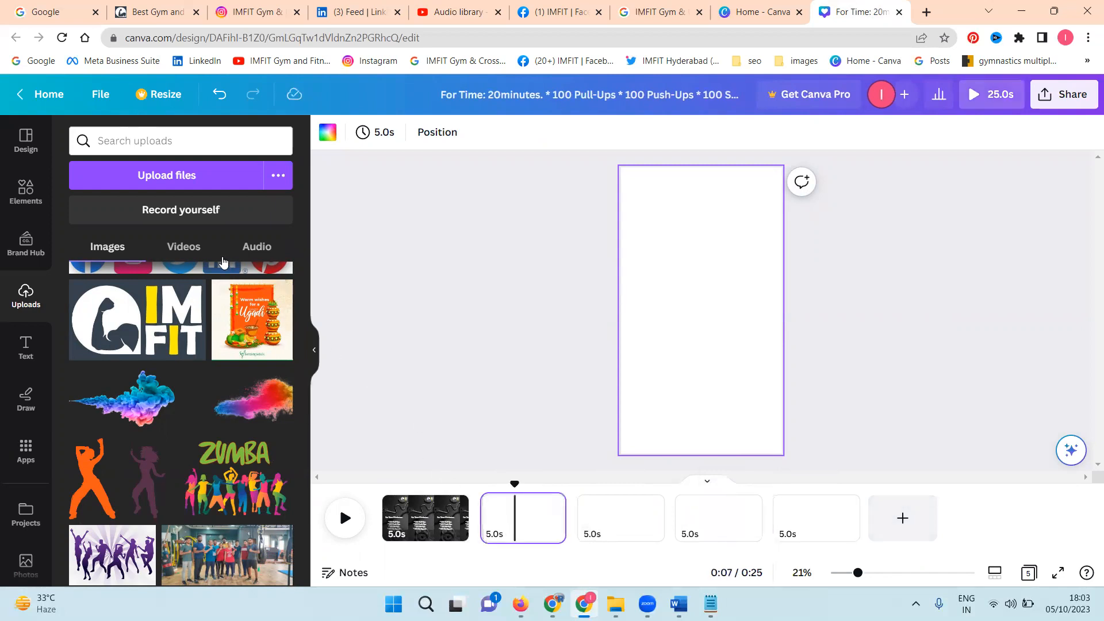
# Step: Upload the pullups, pushups, Sit ups and Squats videos from Projects (F:) > imfit > 2023 > may 2023 > 10-05-2023
pyautogui.click(105, 177)
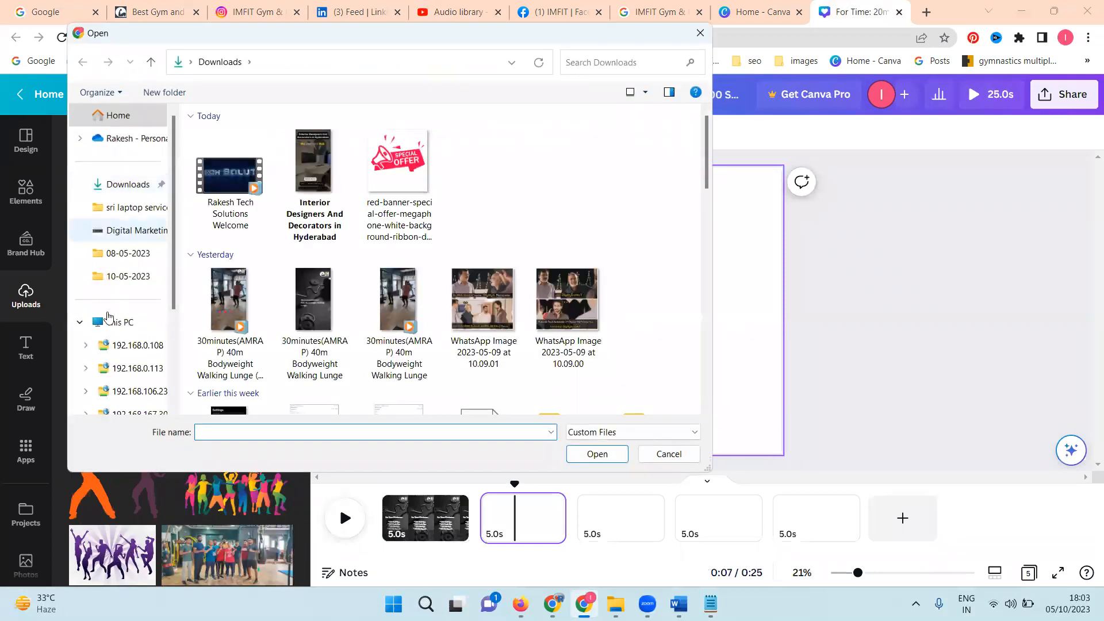
pyautogui.scroll(-1, 115, 366)
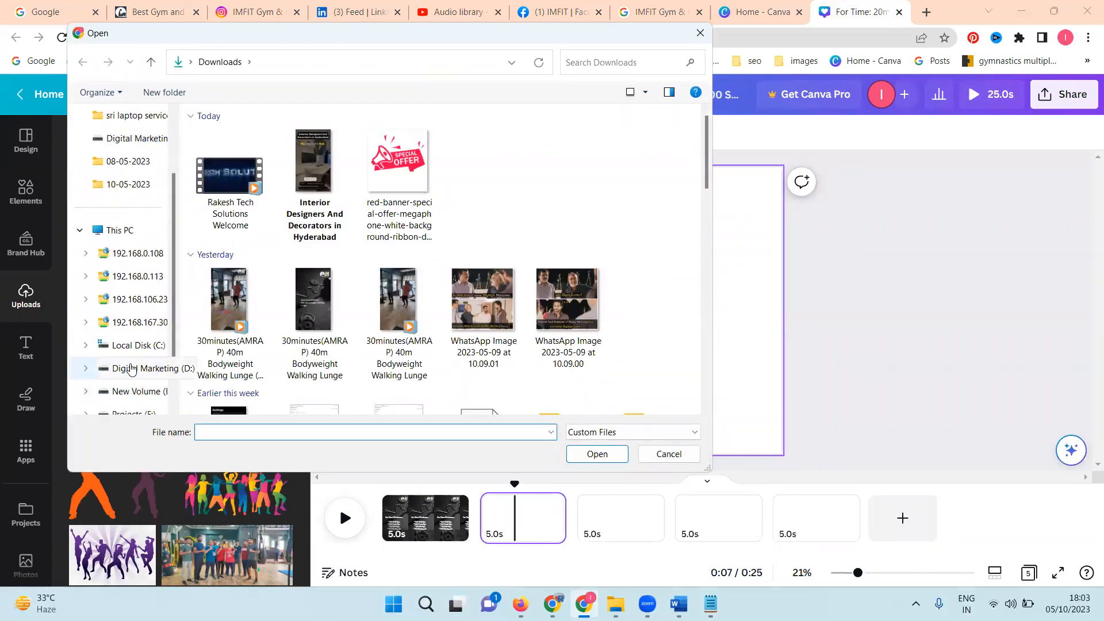
pyautogui.click(133, 413)
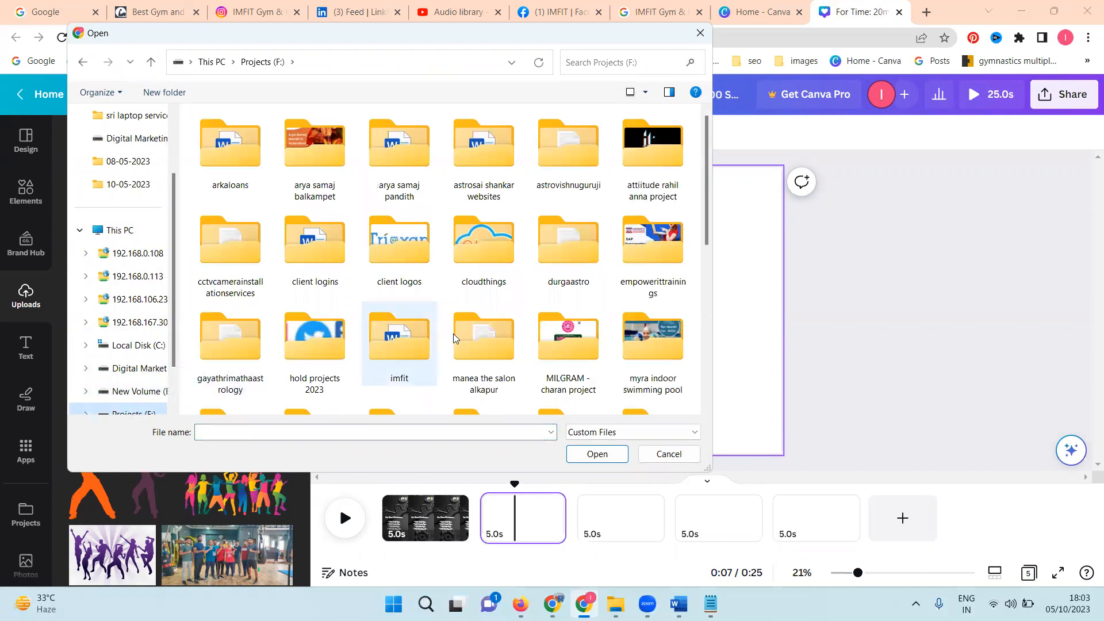
pyautogui.doubleClick(390, 339)
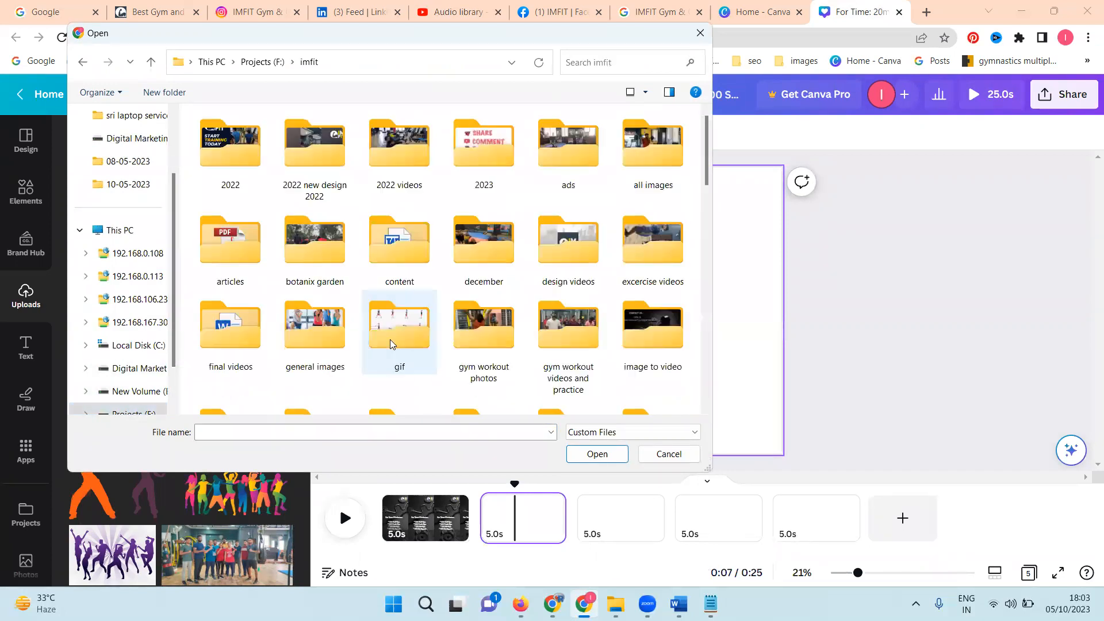
pyautogui.doubleClick(505, 151)
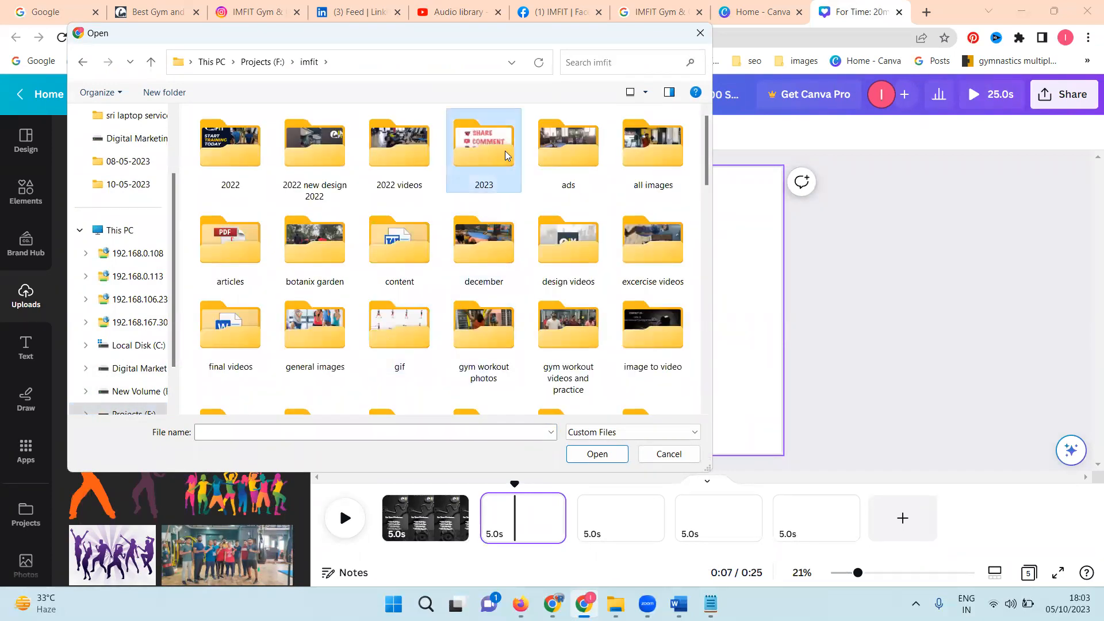
pyautogui.doubleClick(411, 257)
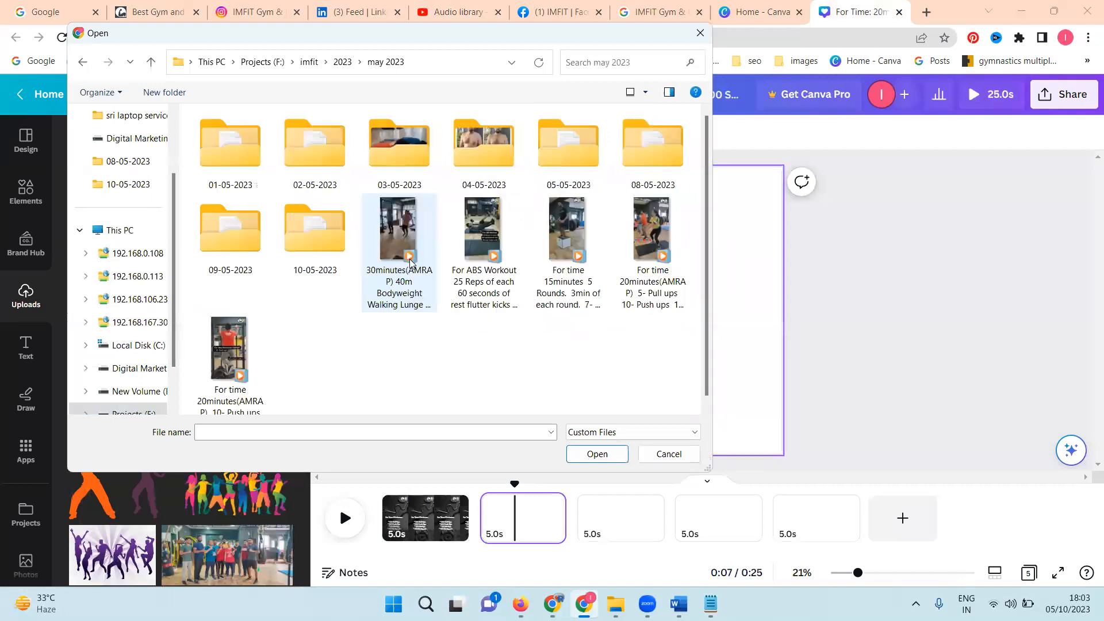
pyautogui.doubleClick(319, 258)
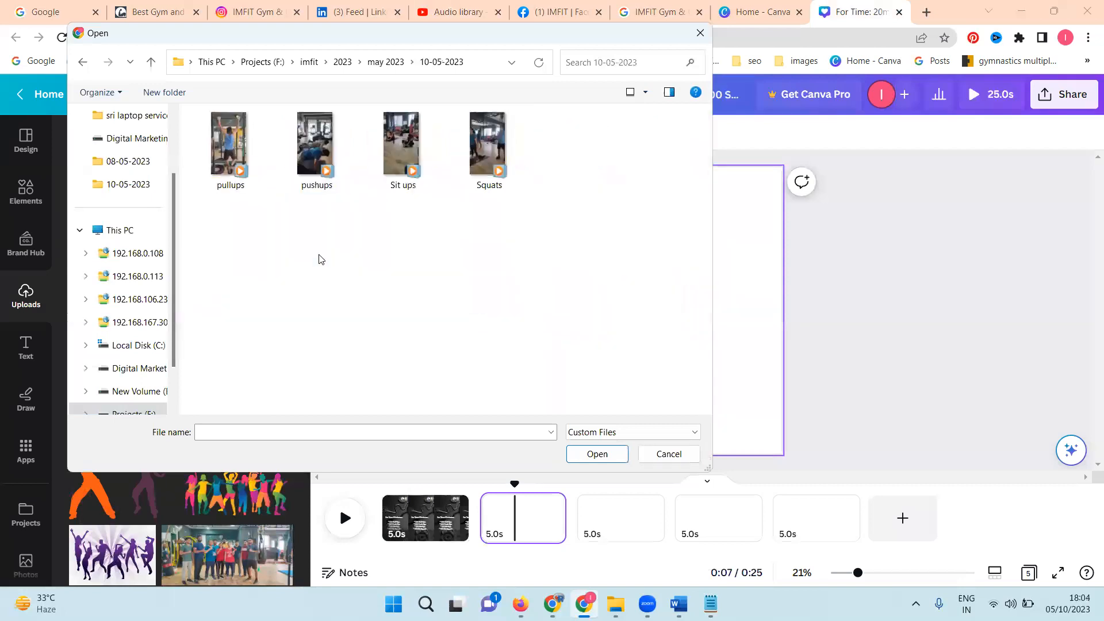
pyautogui.hotkey('ctrl', 'a')
pyautogui.click(598, 454)
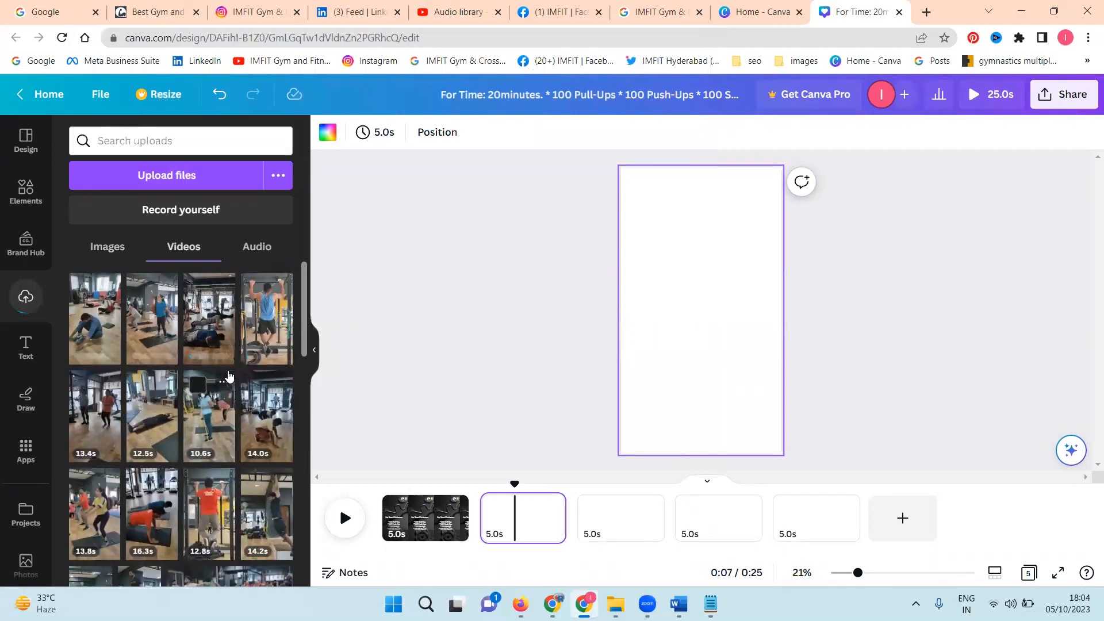
# Step: Insert the uploaded sit-ups video on page 2 and set it as the page background
pyautogui.click(92, 322)
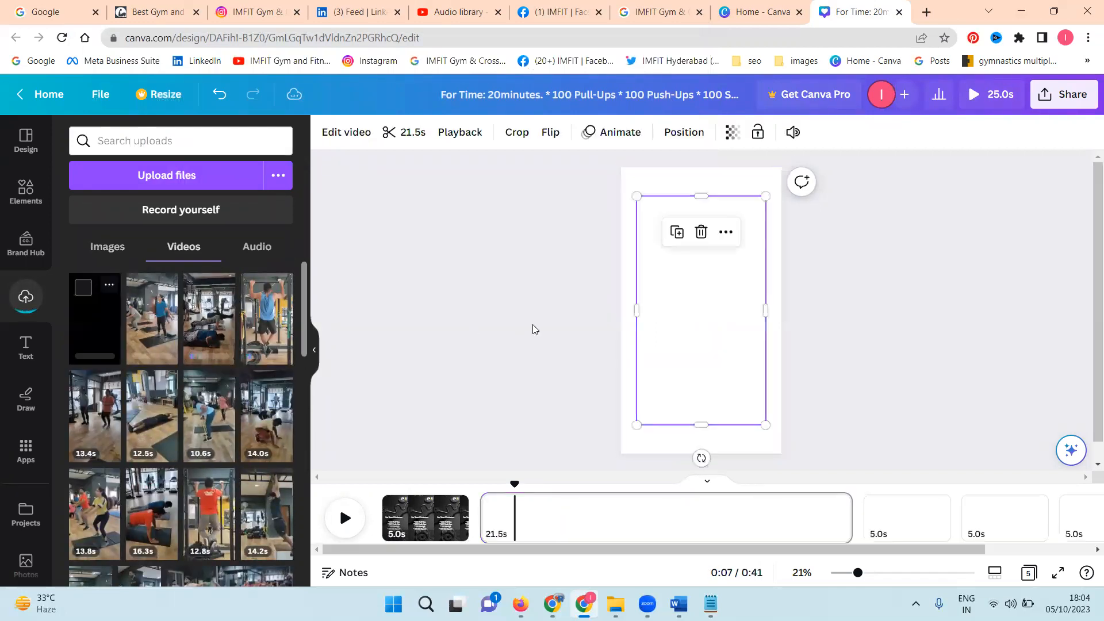
pyautogui.rightClick(653, 309)
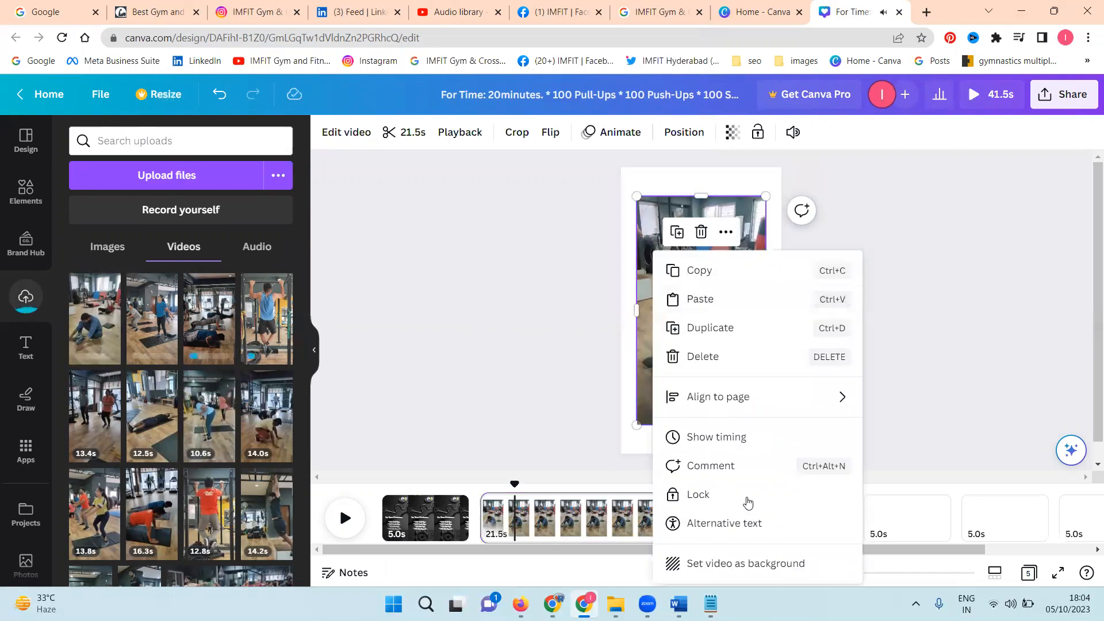
pyautogui.click(760, 563)
# Step: Insert the uploaded squats video on page 3 and set it as the page background
pyautogui.click(888, 518)
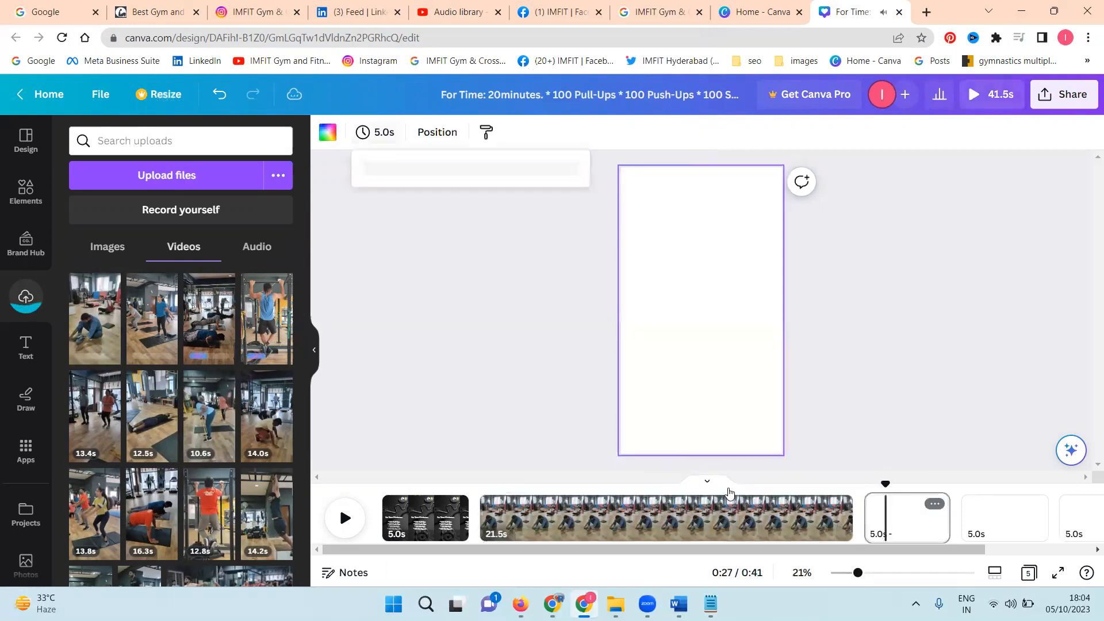
pyautogui.click(164, 337)
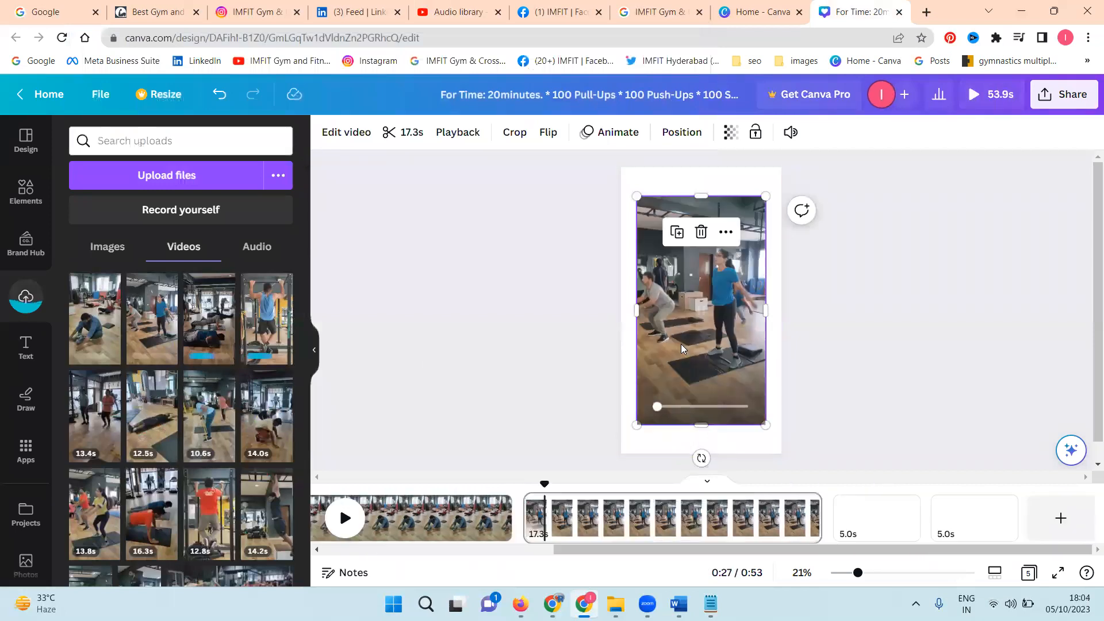
pyautogui.rightClick(681, 343)
pyautogui.click(774, 564)
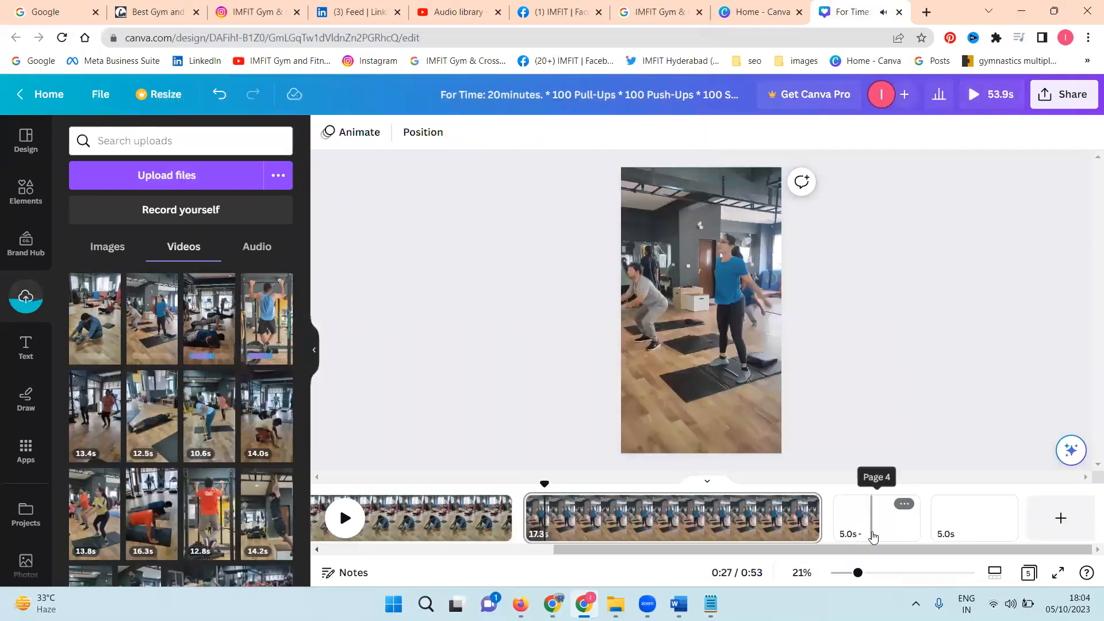
# Step: Insert the uploaded push-ups video on page 4 and set it as the page background
pyautogui.click(872, 536)
pyautogui.click(220, 341)
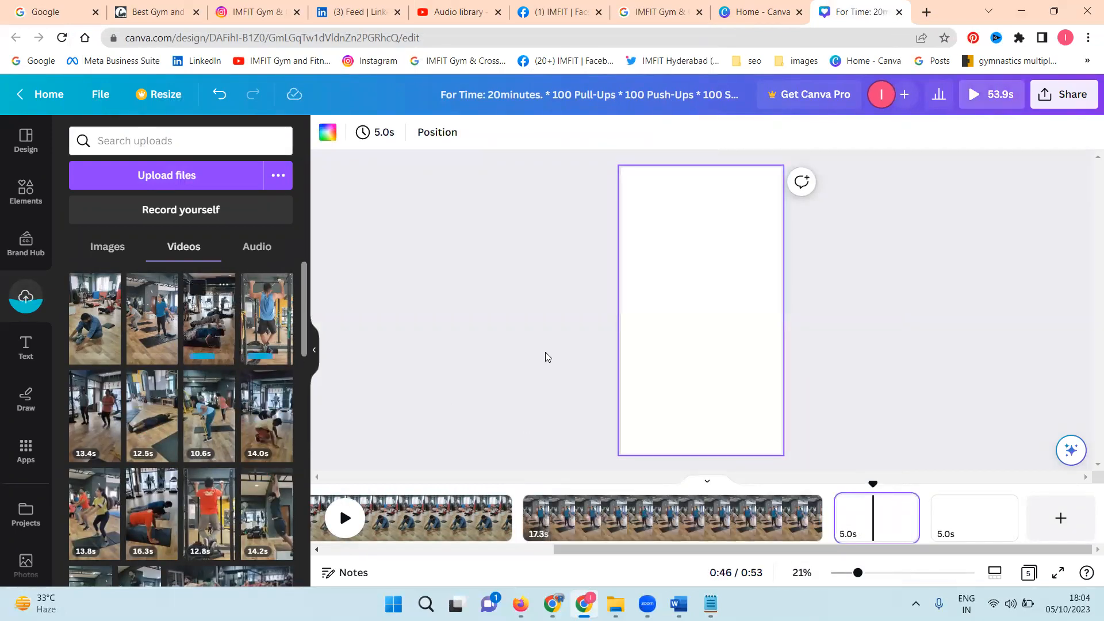
pyautogui.rightClick(655, 347)
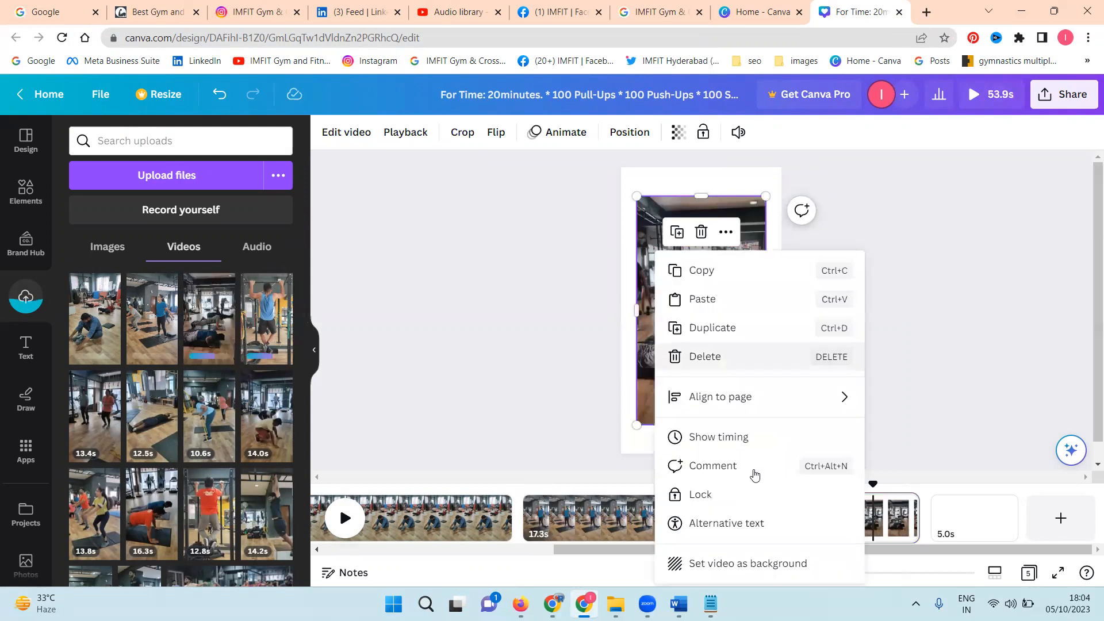
pyautogui.click(805, 563)
# Step: Insert the uploaded pull-ups video on page 5 and set it as the page background
pyautogui.click(970, 522)
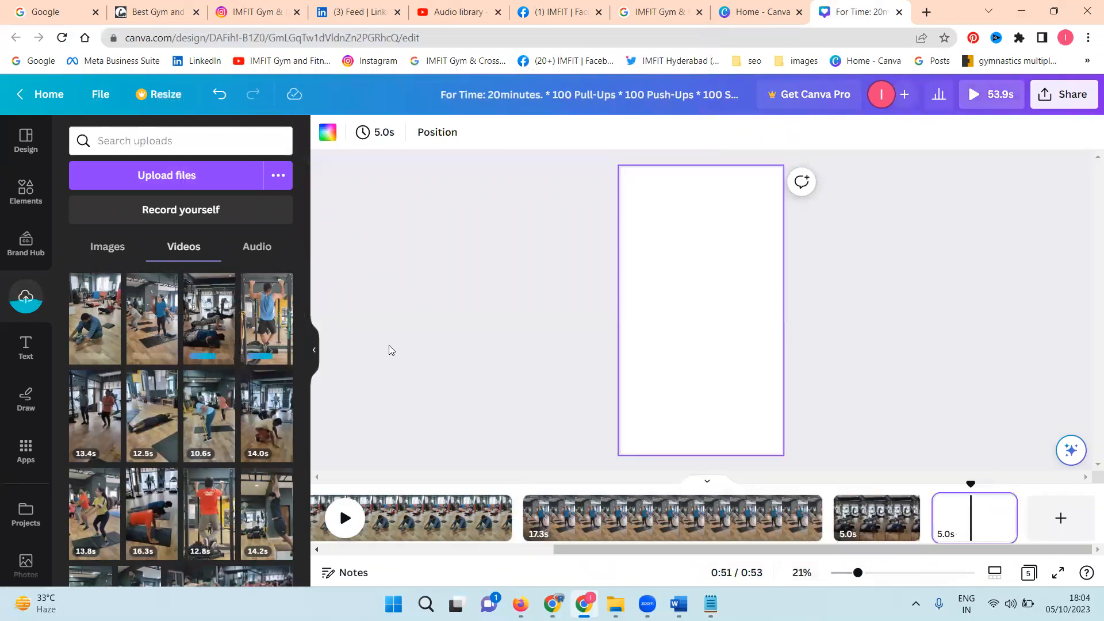
pyautogui.click(267, 335)
pyautogui.rightClick(682, 345)
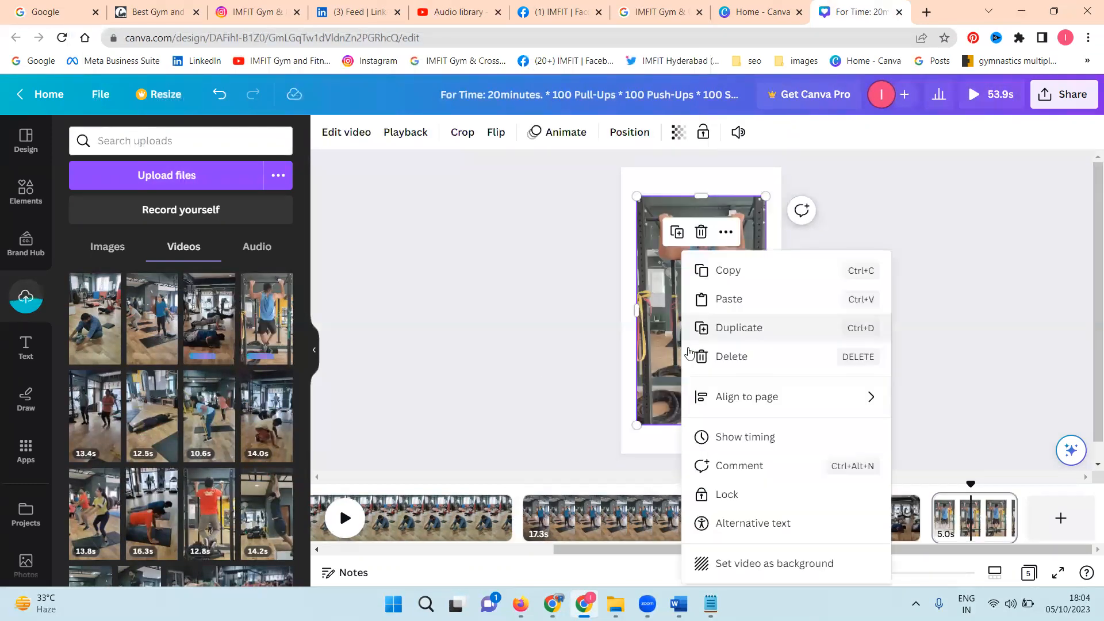
pyautogui.click(790, 563)
# Step: Add a sixth page and set the uploaded 8.7 s Like, Share, Comment, Save video as its background
pyautogui.click(1060, 518)
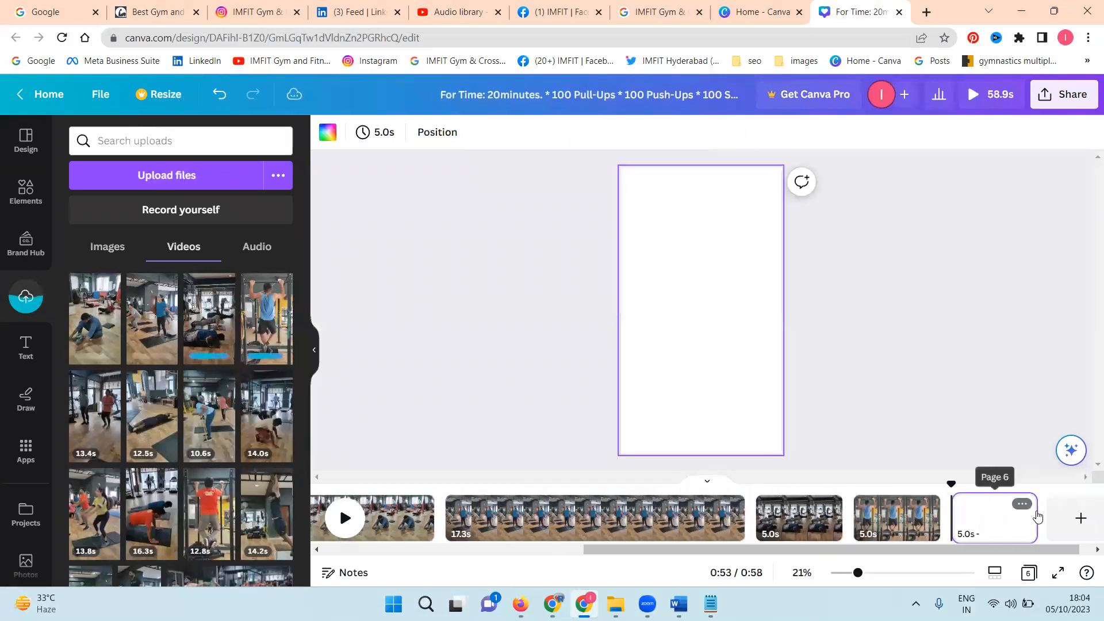
pyautogui.scroll(-6, 234, 356)
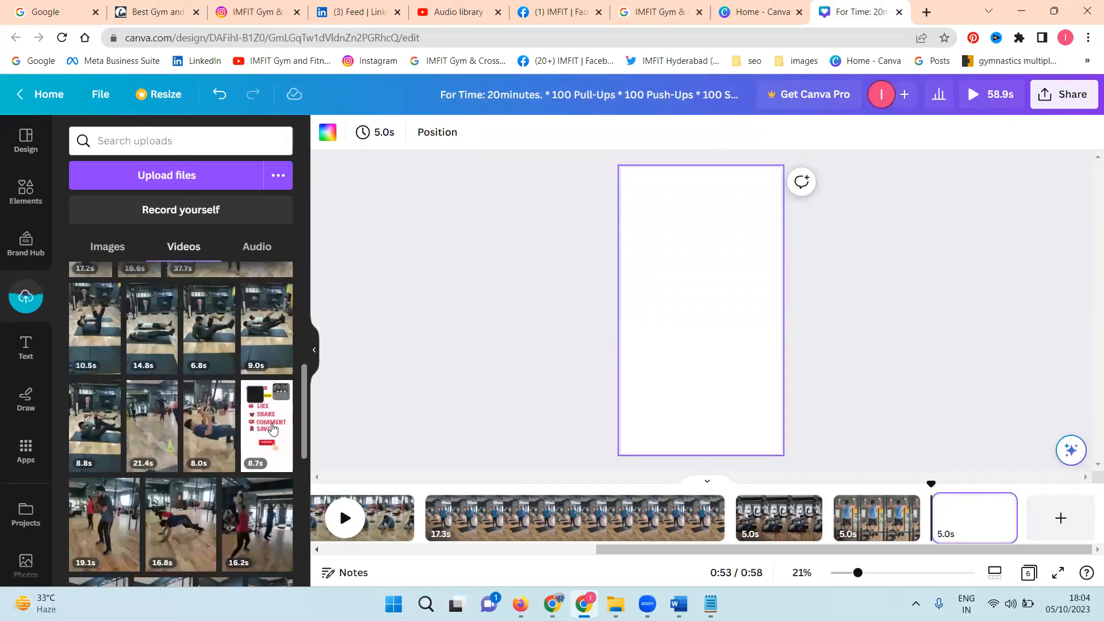
pyautogui.click(273, 429)
pyautogui.rightClick(663, 377)
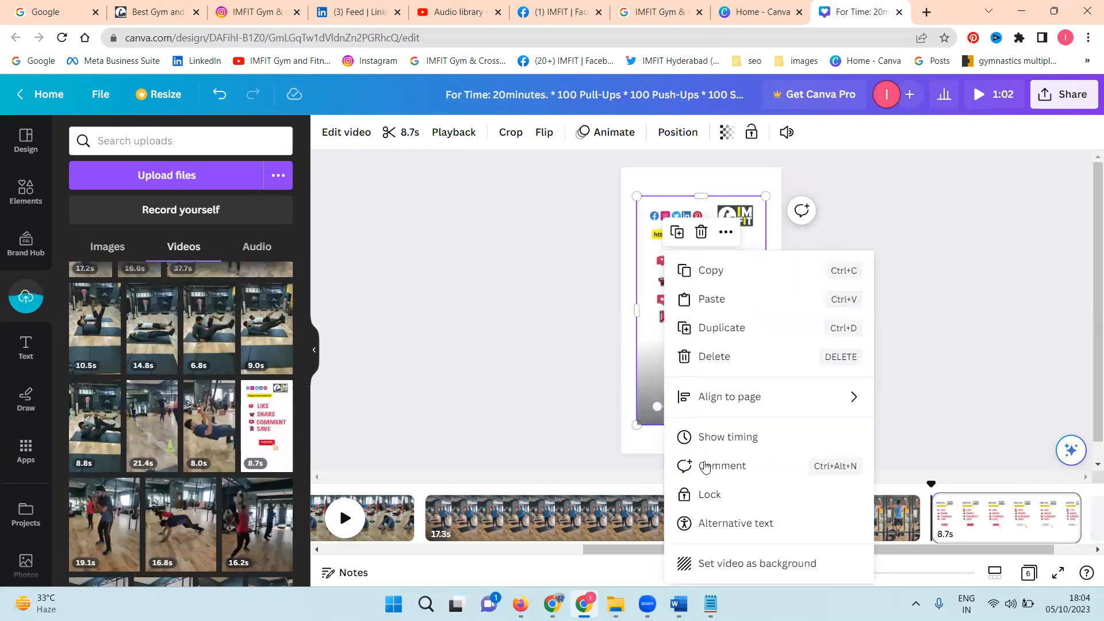
pyautogui.click(748, 560)
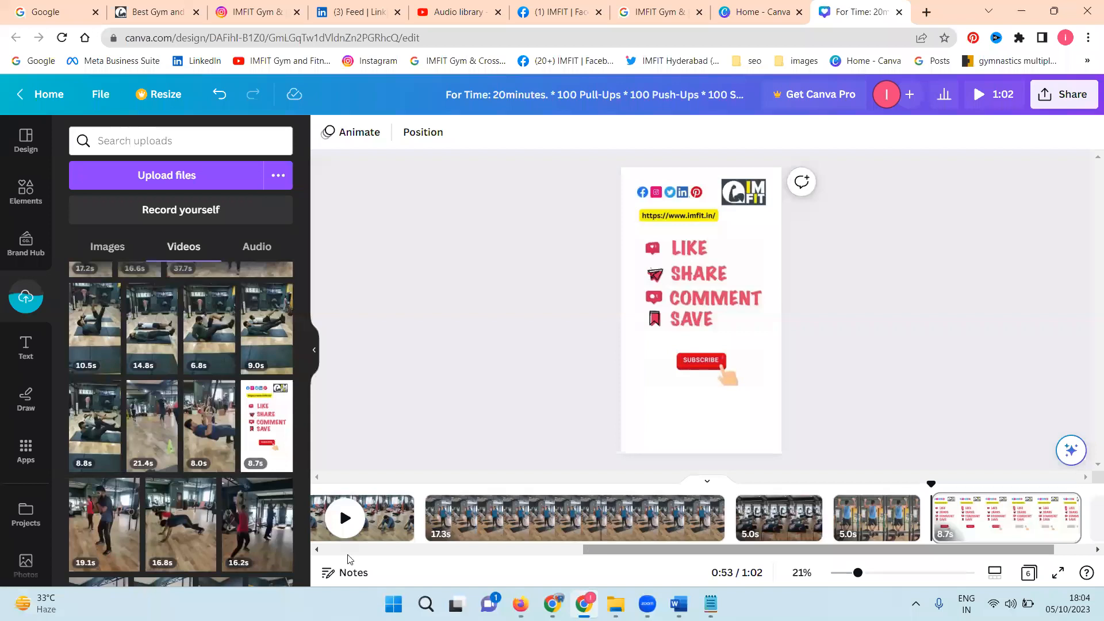
# Step: Trim the end of the sit-ups clip on page 2 to a duration of 9.0 s
pyautogui.moveTo(347, 556); pyautogui.dragTo(320, 558)
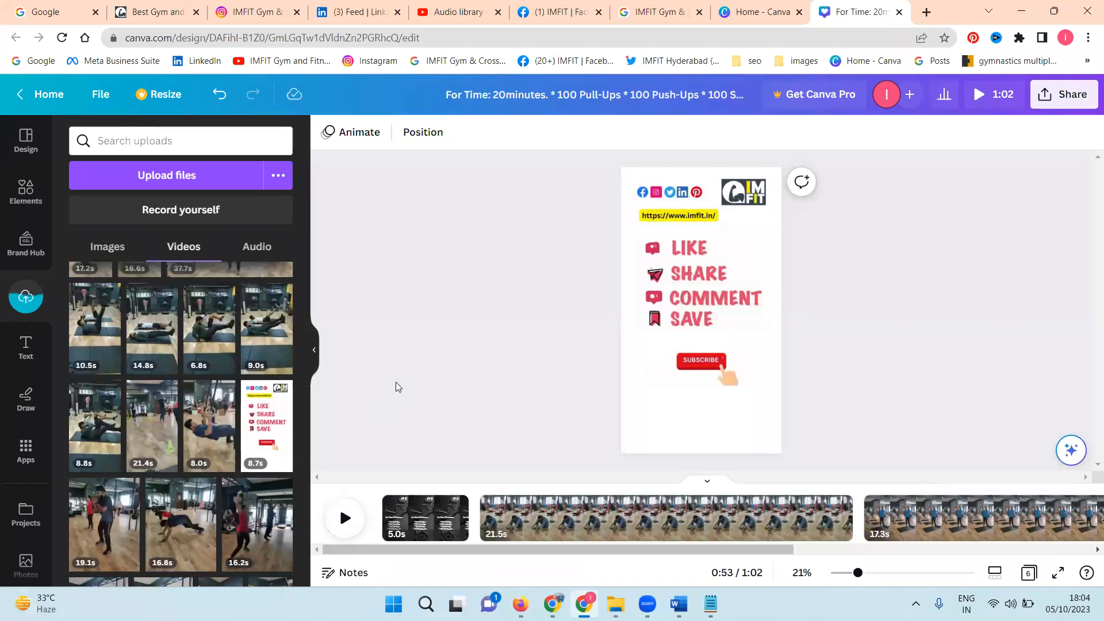
pyautogui.click(836, 532)
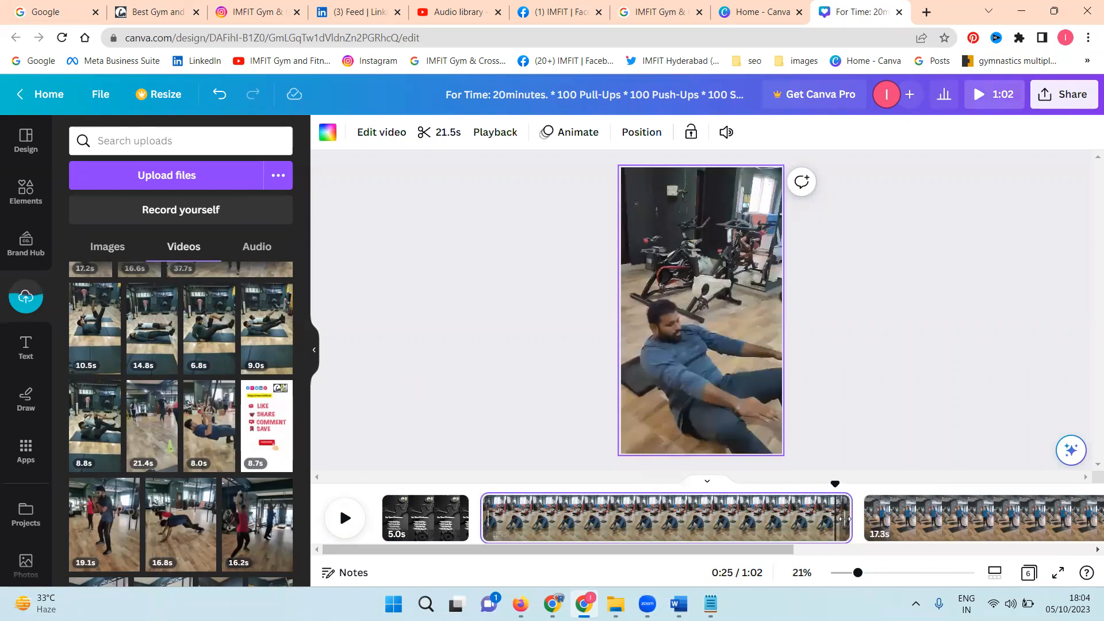
pyautogui.moveTo(783, 524); pyautogui.dragTo(627, 514)
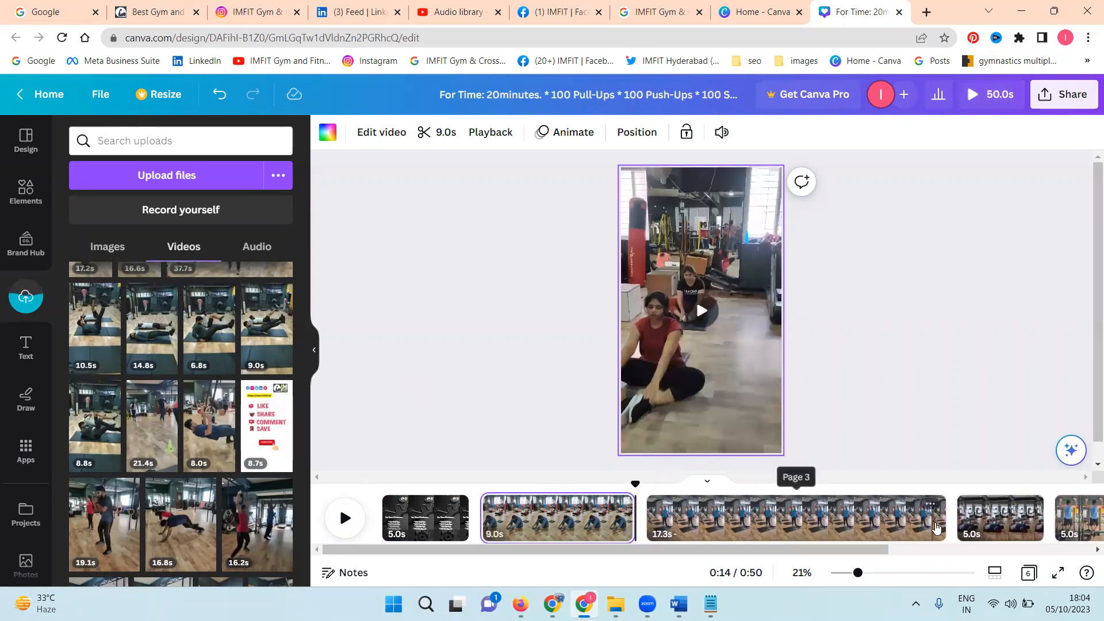
# Step: Trim the end of the squats clip on page 3 to 9.2 s and the push-ups clip on page 4 to about 8.1 s
pyautogui.moveTo(935, 519); pyautogui.dragTo(798, 513)
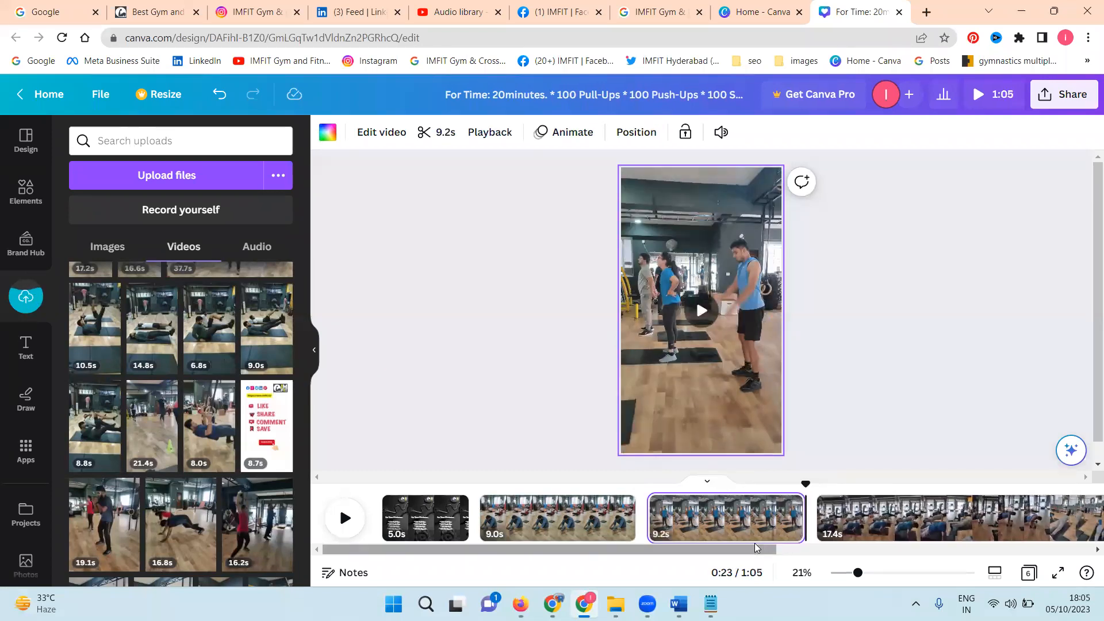
pyautogui.hscroll(4, 810, 551)
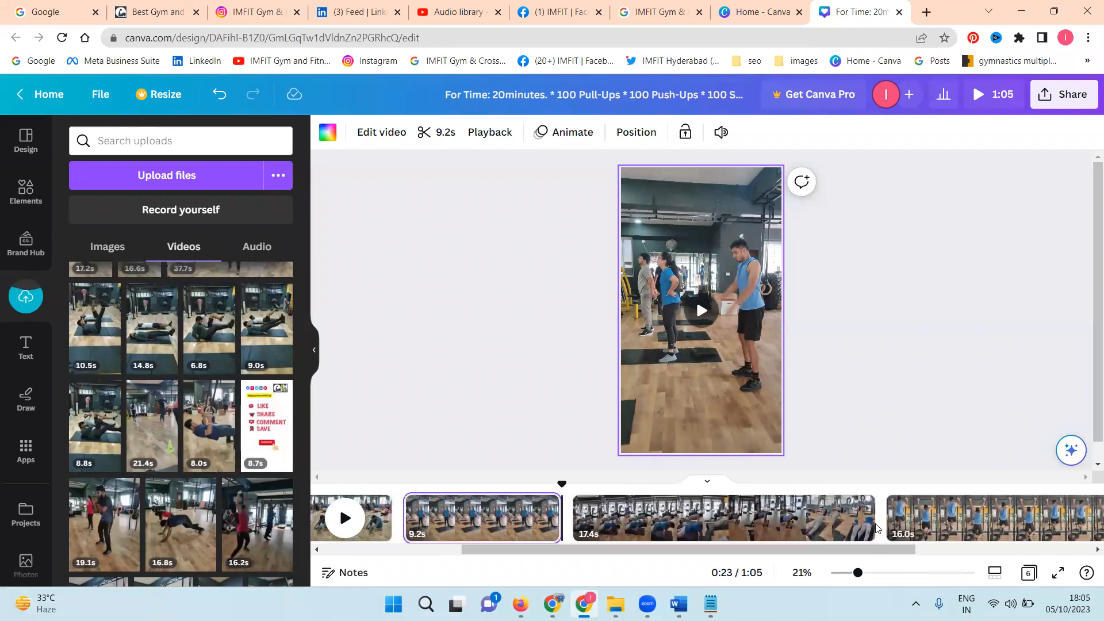
pyautogui.moveTo(873, 525); pyautogui.dragTo(715, 526)
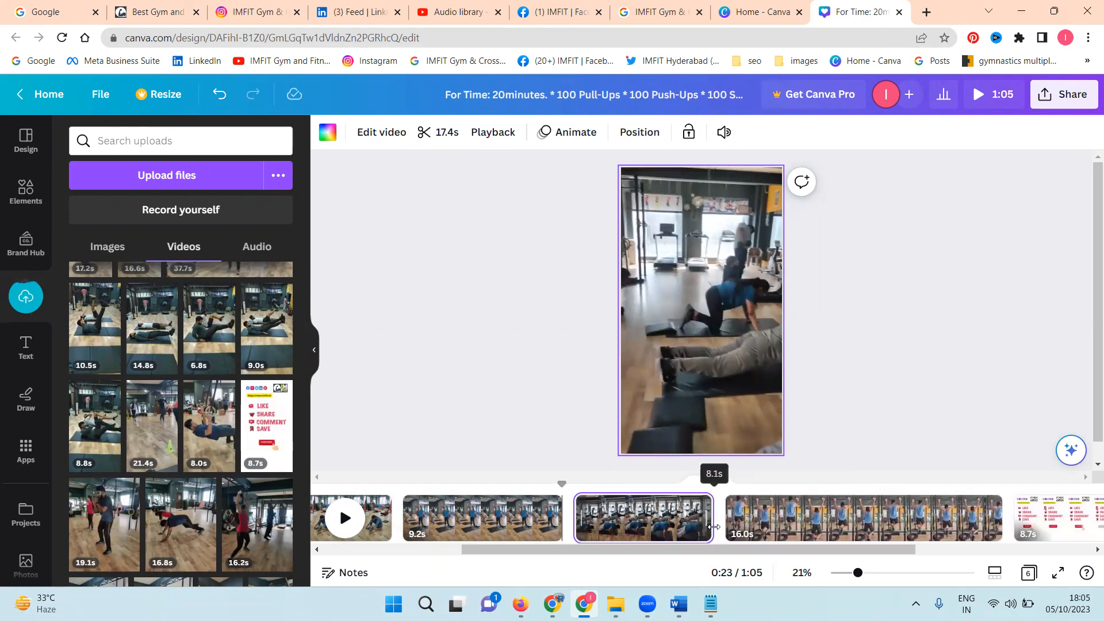
# Step: Trim the end of the squats clip on page 3 to 8.9 s and the pull-ups clip on page 5 to 8.4 s
pyautogui.moveTo(559, 512); pyautogui.dragTo(551, 516)
pyautogui.moveTo(551, 517); pyautogui.dragTo(547, 517)
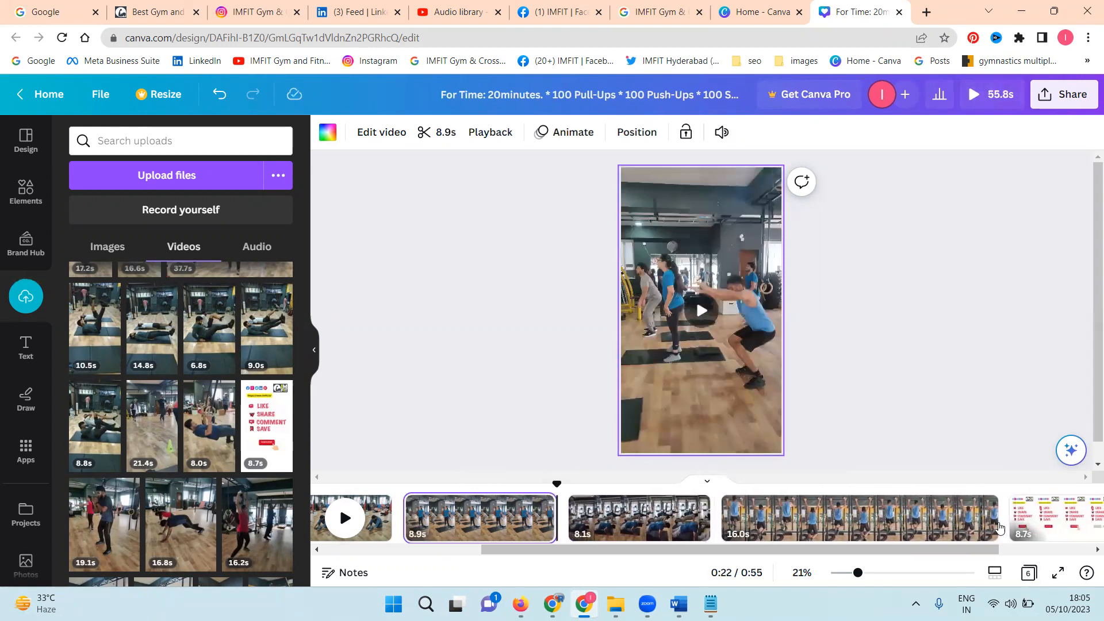
pyautogui.moveTo(995, 525)
pyautogui.moveTo(993, 520); pyautogui.dragTo(853, 520)
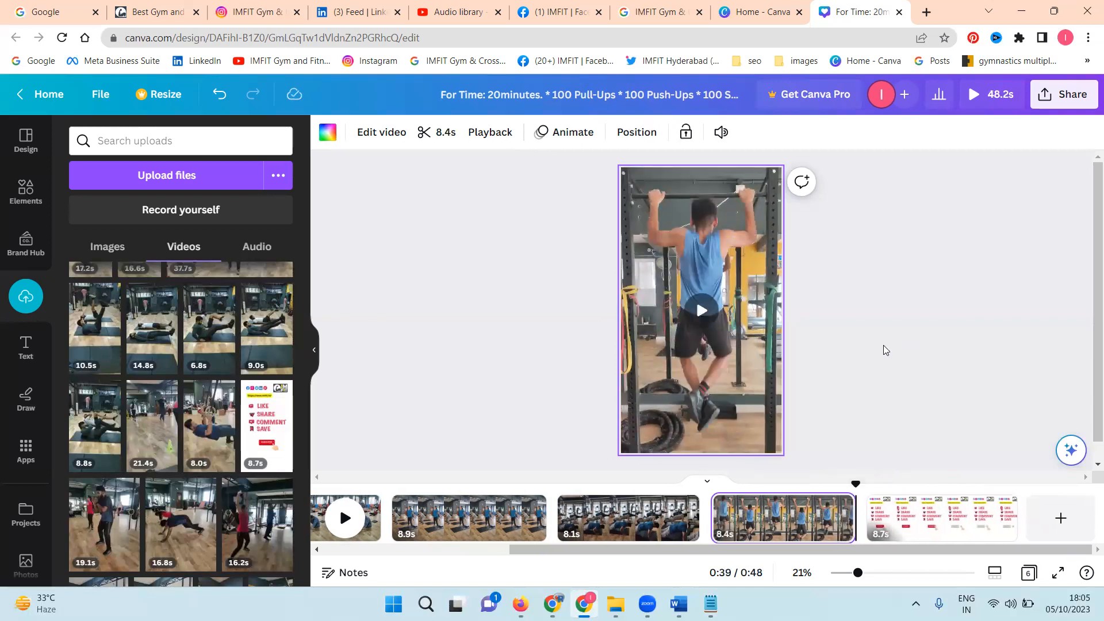
# Step: Add the uploaded Go Down Swinging (Instrumental) track as background music from the start of the video
pyautogui.moveTo(747, 546); pyautogui.dragTo(487, 549)
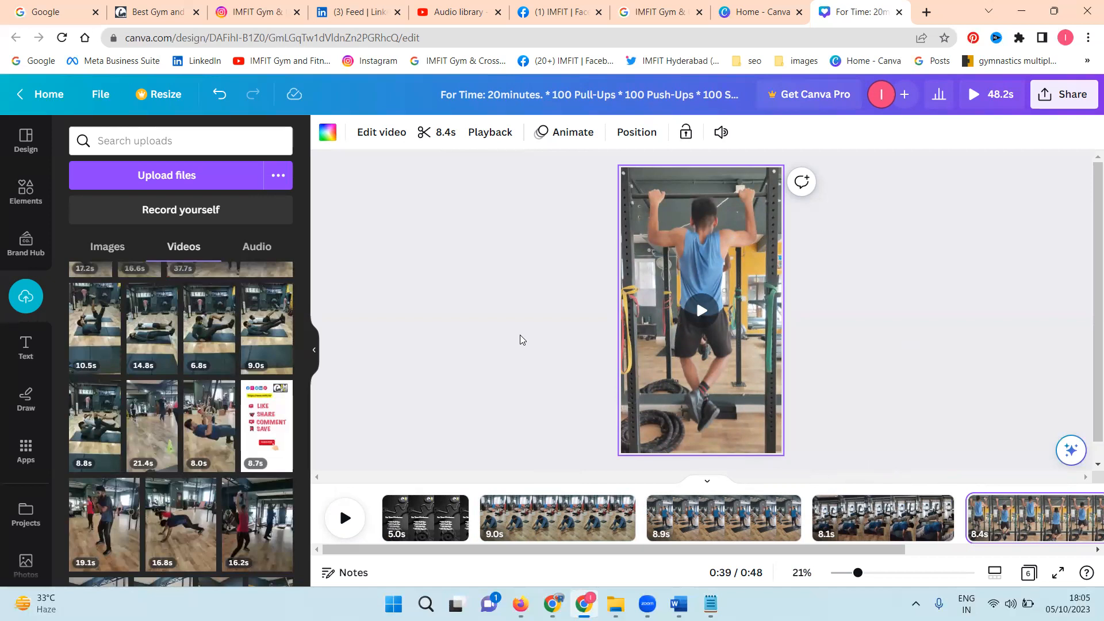
pyautogui.click(382, 486)
pyautogui.click(256, 246)
pyautogui.scroll(-3, 174, 403)
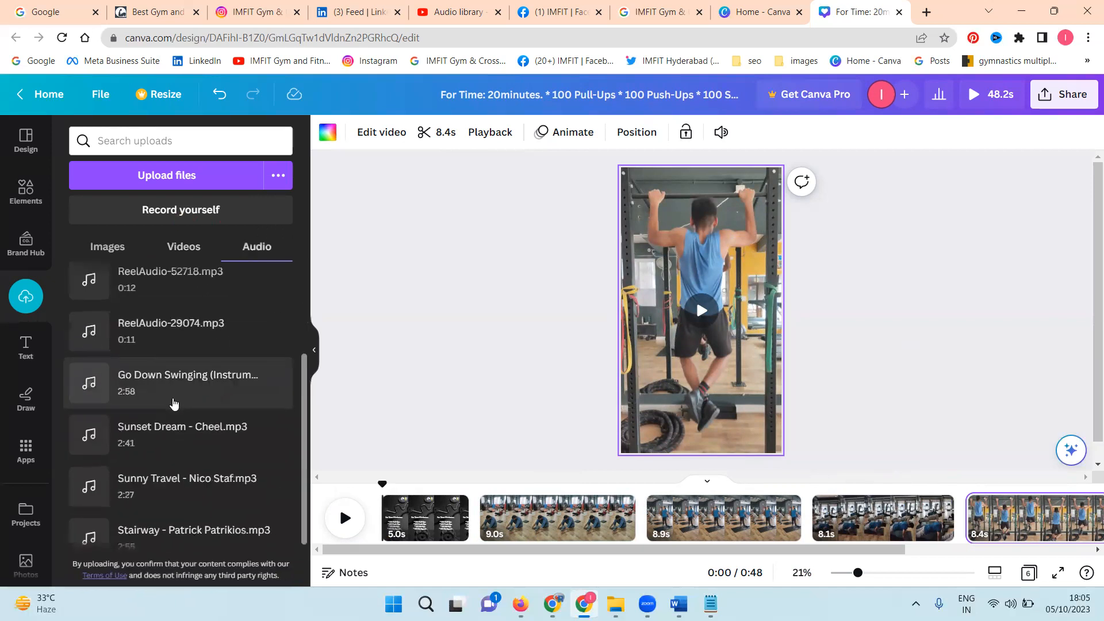
pyautogui.click(178, 361)
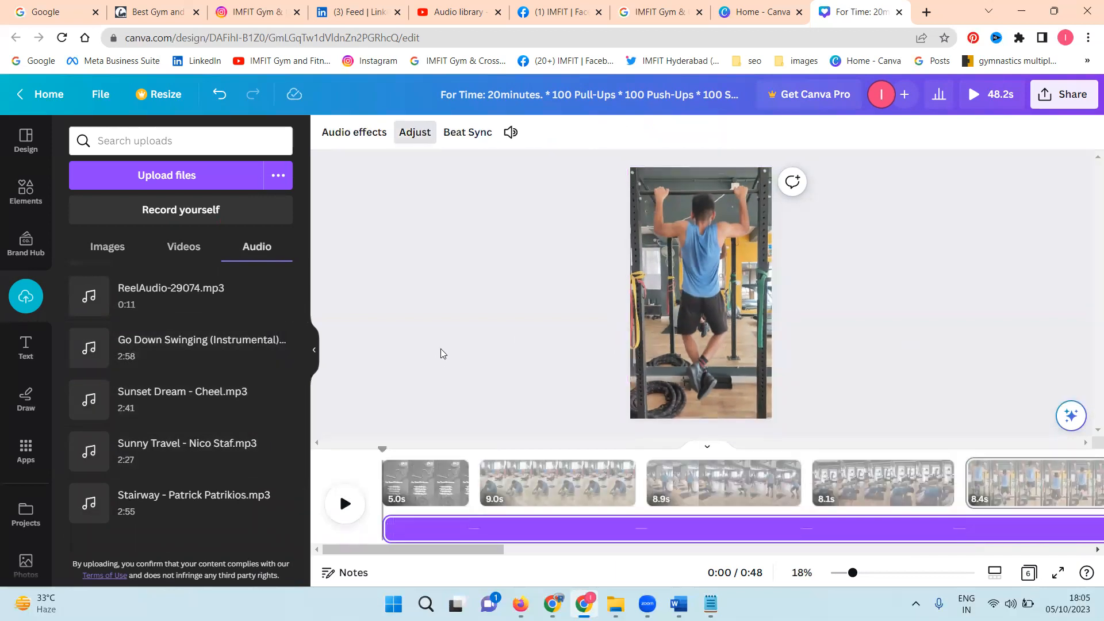
pyautogui.click(472, 326)
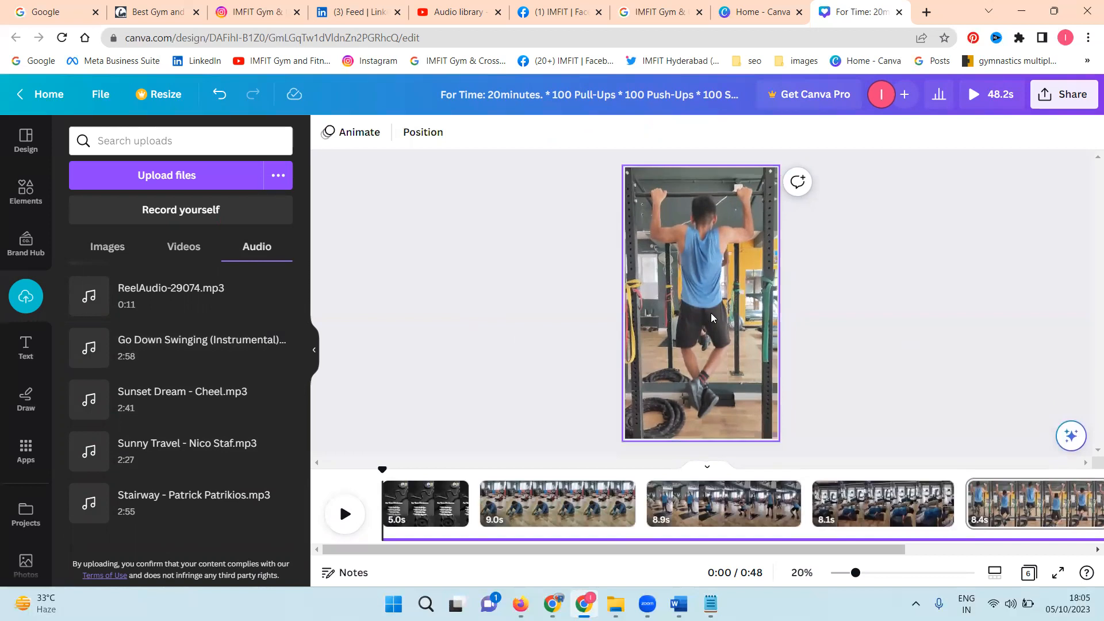
# Step: Mute the pull-ups video on page 5
pyautogui.click(712, 318)
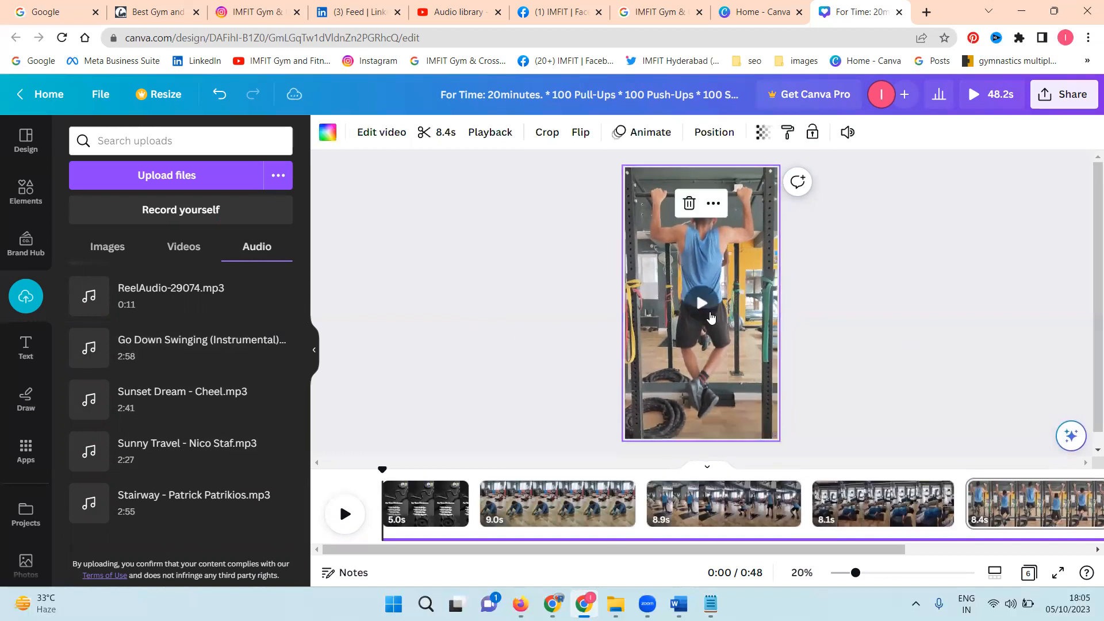
pyautogui.click(853, 134)
pyautogui.click(824, 181)
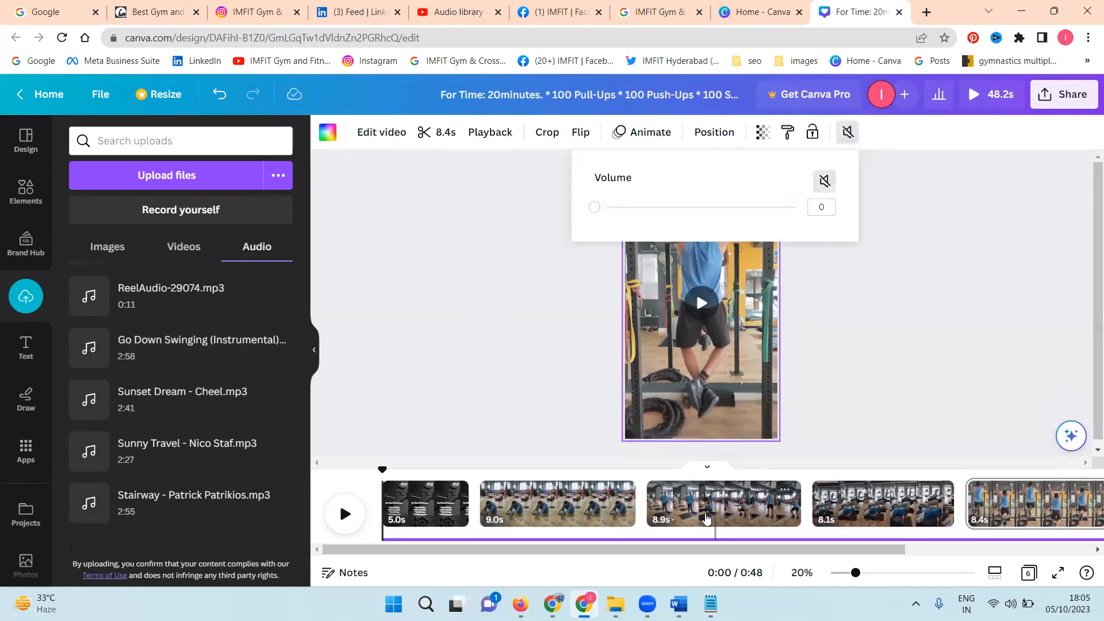
# Step: Mute the squats clip on page 3 and the push-ups clip on page 4
pyautogui.click(706, 519)
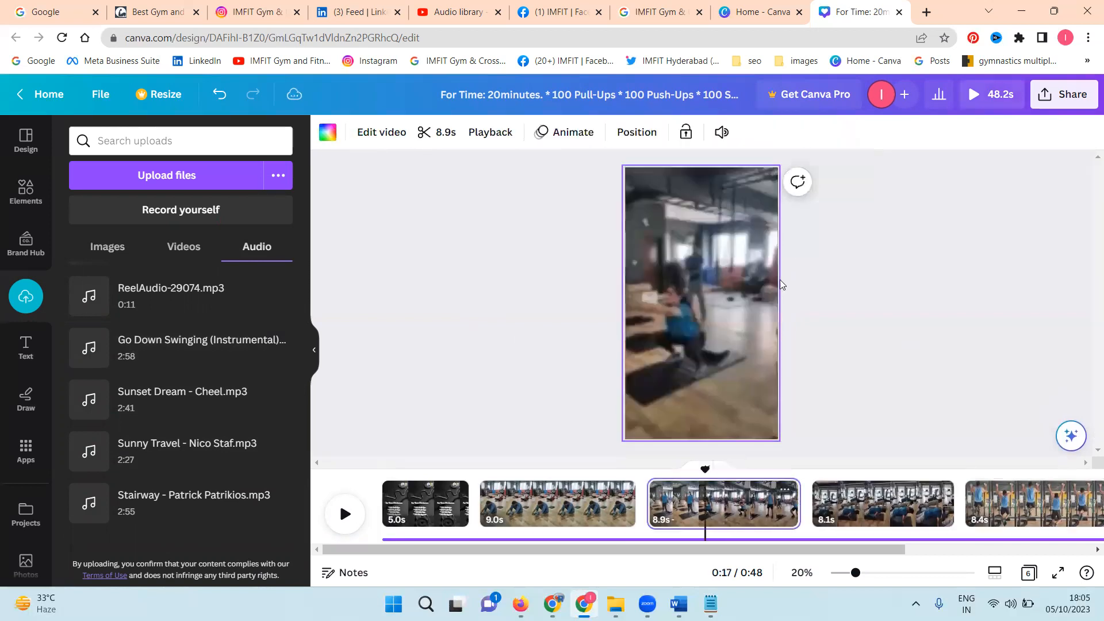
pyautogui.click(721, 131)
pyautogui.click(698, 181)
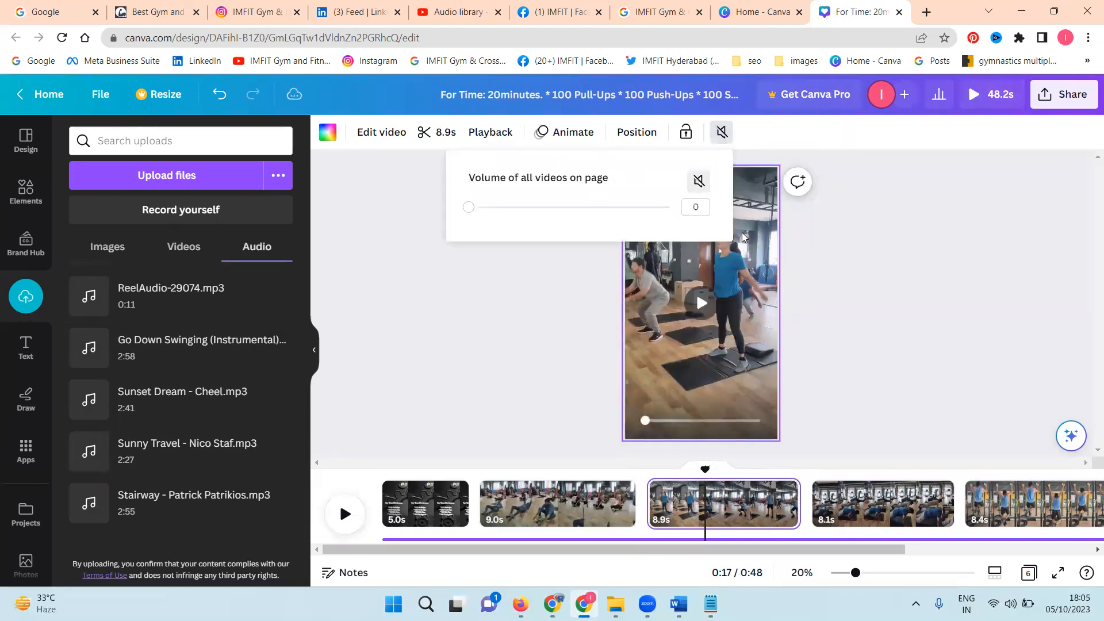
pyautogui.click(878, 504)
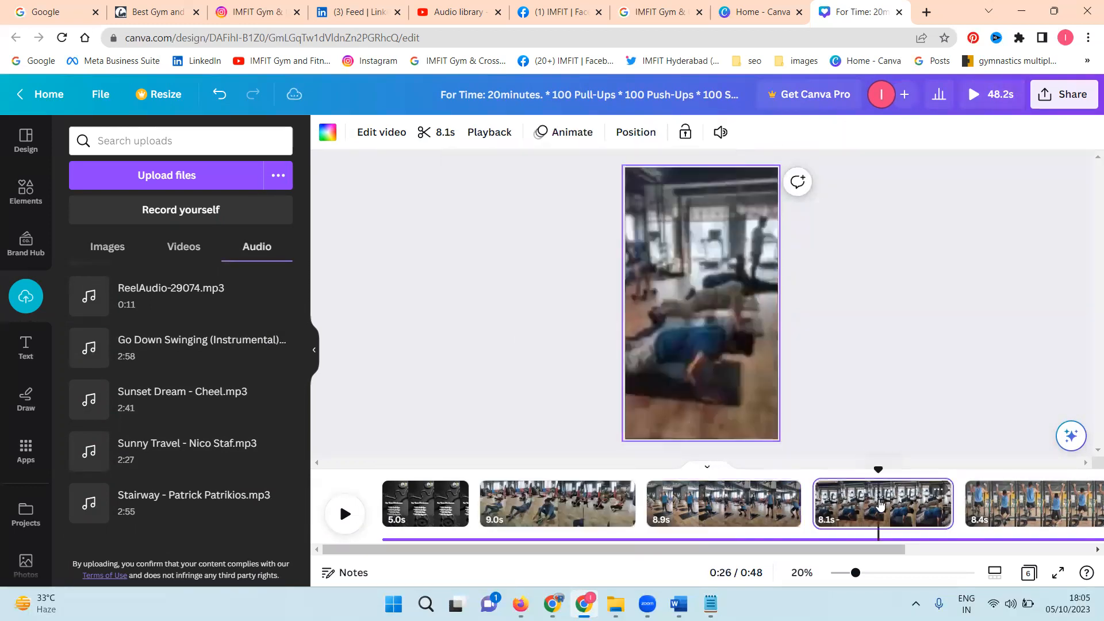
pyautogui.click(721, 134)
pyautogui.click(697, 180)
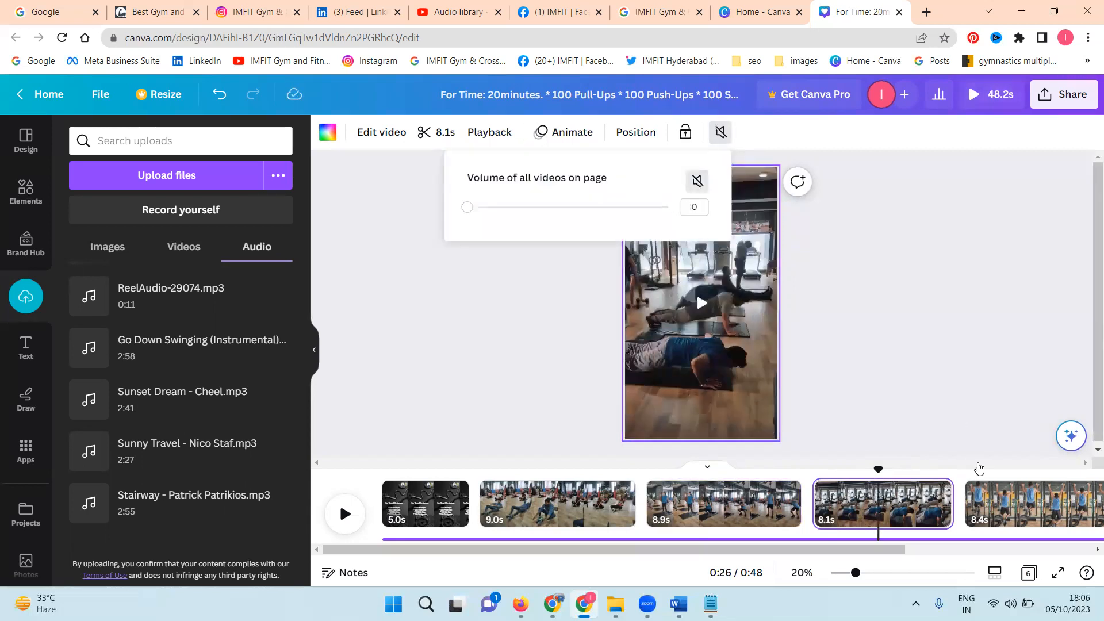
# Step: Toggle the mute setting of all videos on page 5, the pull-ups page
pyautogui.click(1025, 511)
pyautogui.click(720, 133)
pyautogui.click(698, 181)
# Step: Mute the closing Like, Share, Comment, Save clip on page 6
pyautogui.moveTo(870, 550); pyautogui.dragTo(979, 562)
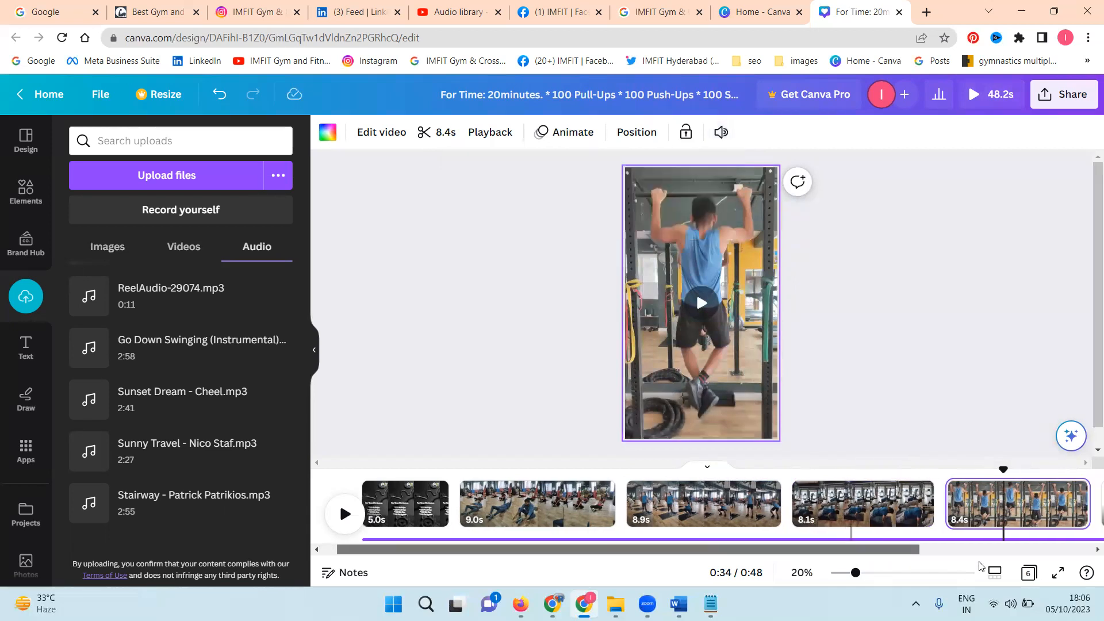
pyautogui.click(1005, 499)
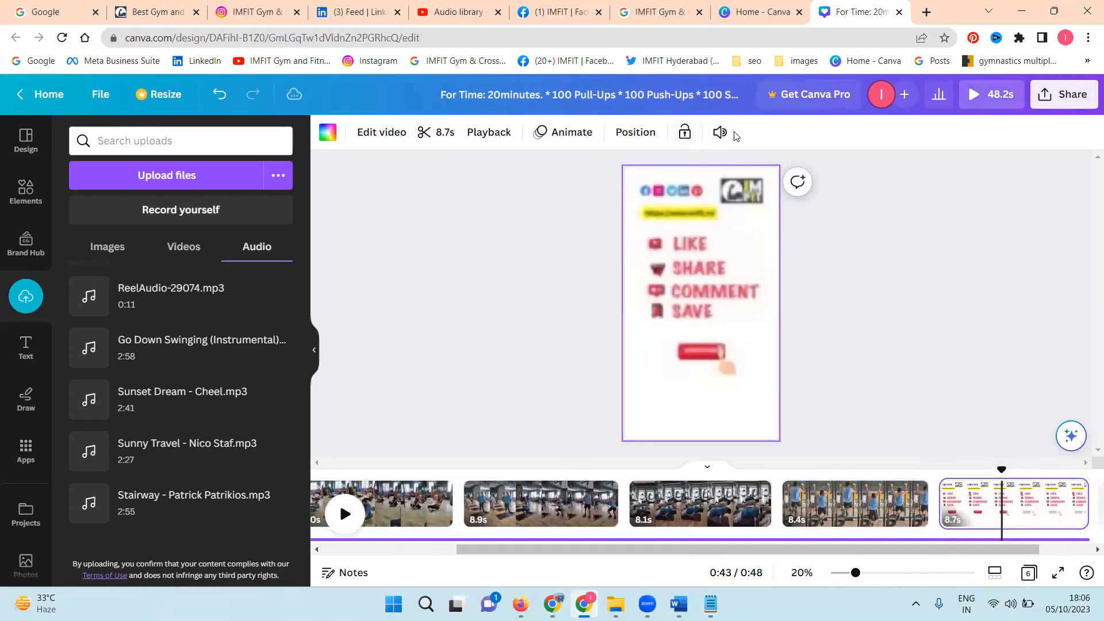
pyautogui.click(710, 138)
pyautogui.click(698, 180)
pyautogui.click(892, 234)
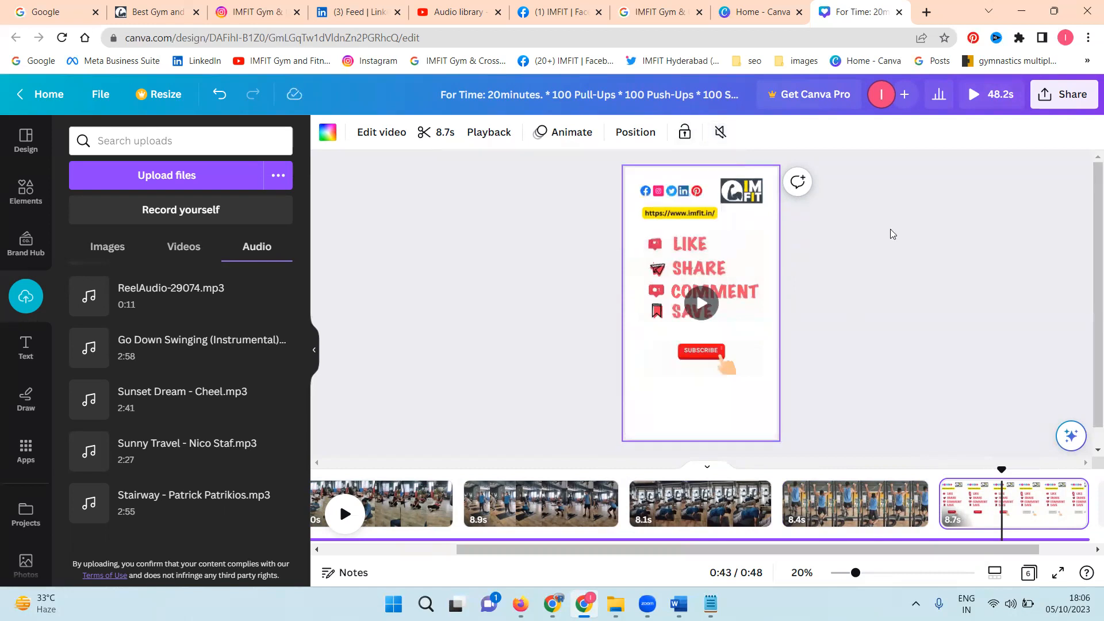
# Step: Insert the uploaded transparent social media icons image on page 2 and place it near the upper edge of the sit-ups clip
pyautogui.hscroll(-2, 711, 531)
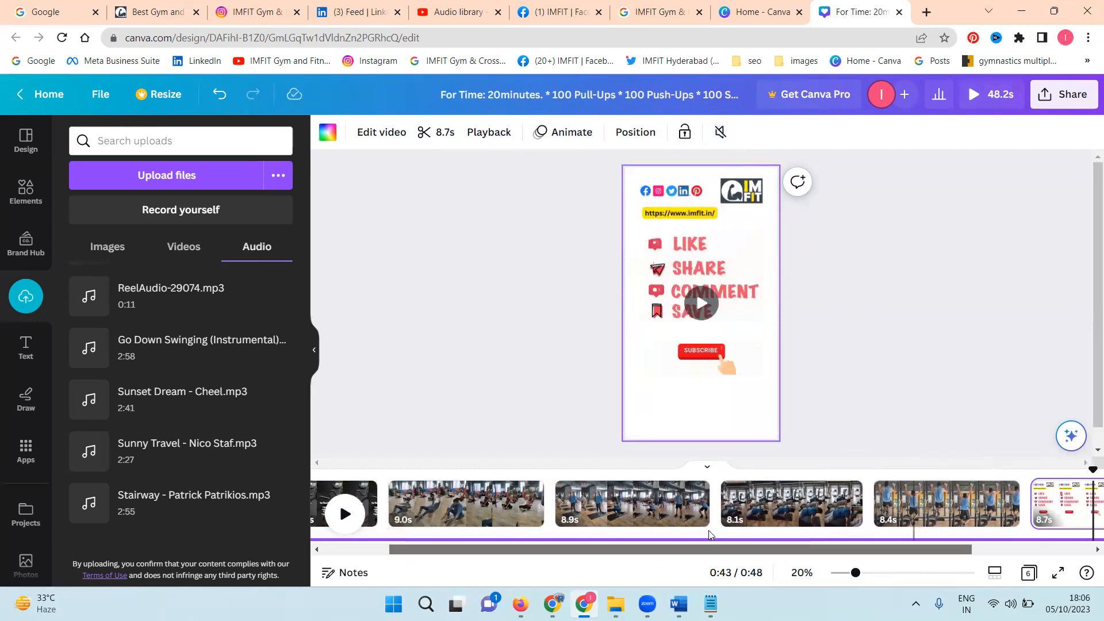
pyautogui.hscroll(-2, 711, 533)
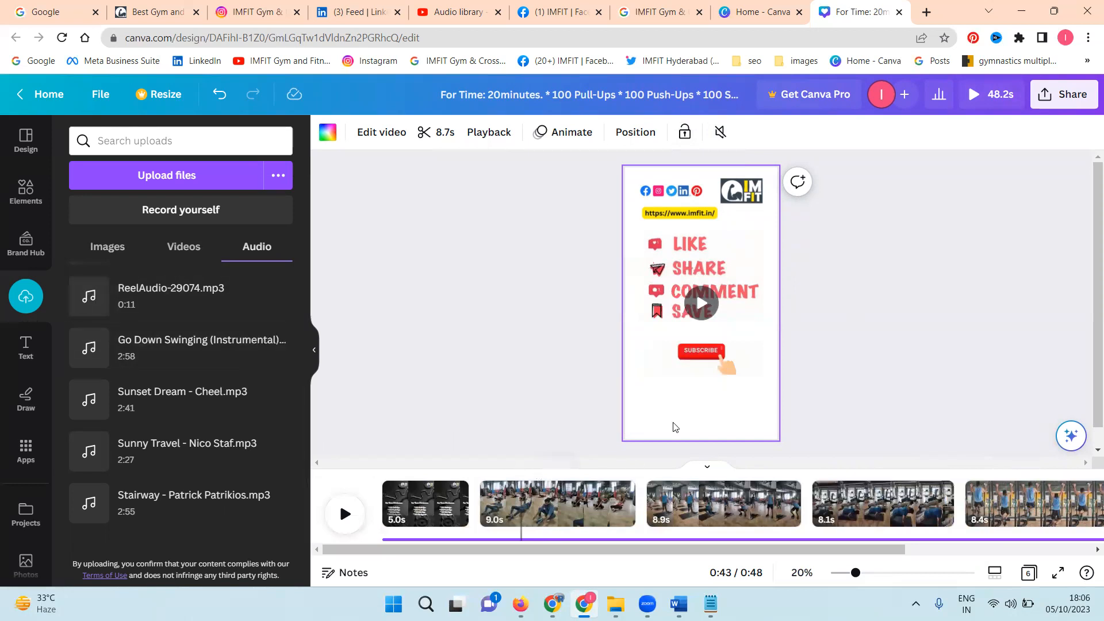
pyautogui.click(577, 505)
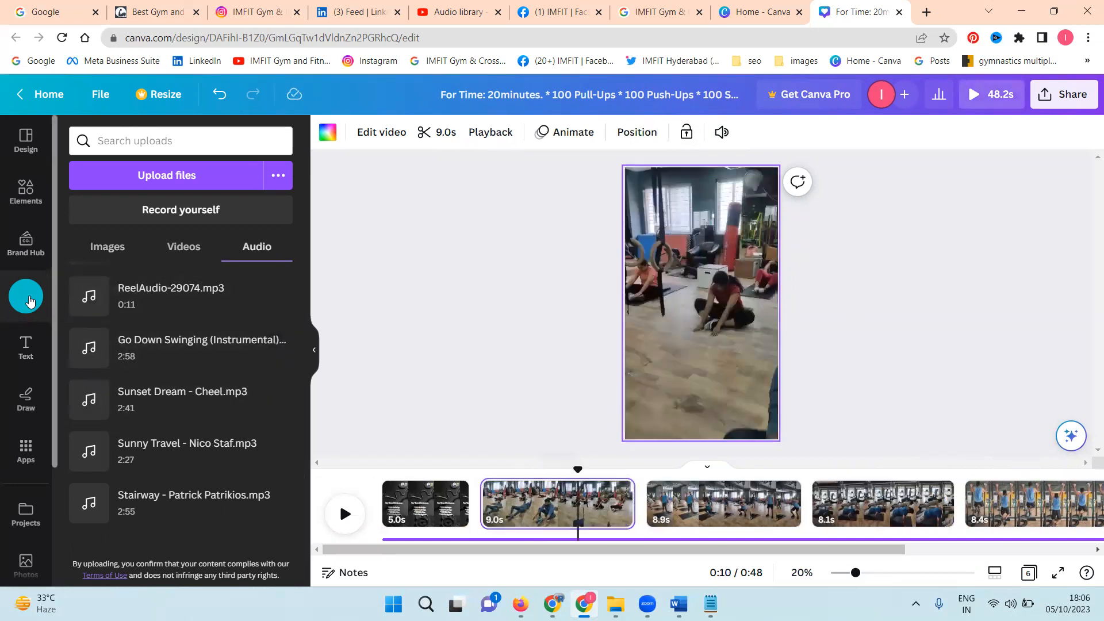
pyautogui.click(95, 247)
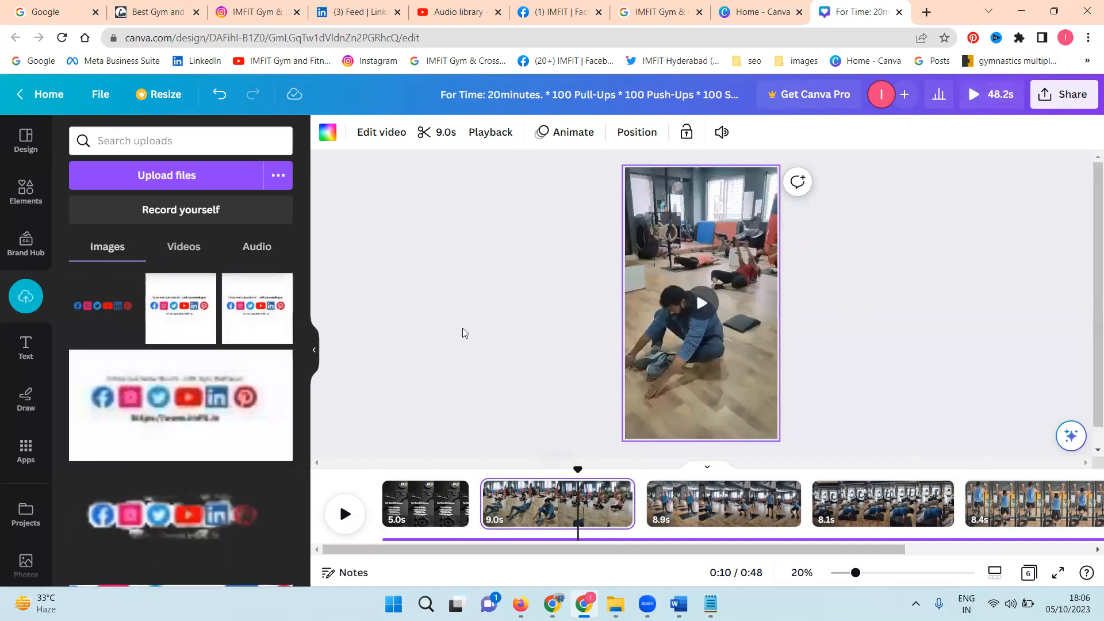
pyautogui.click(102, 315)
pyautogui.moveTo(692, 323); pyautogui.dragTo(709, 213)
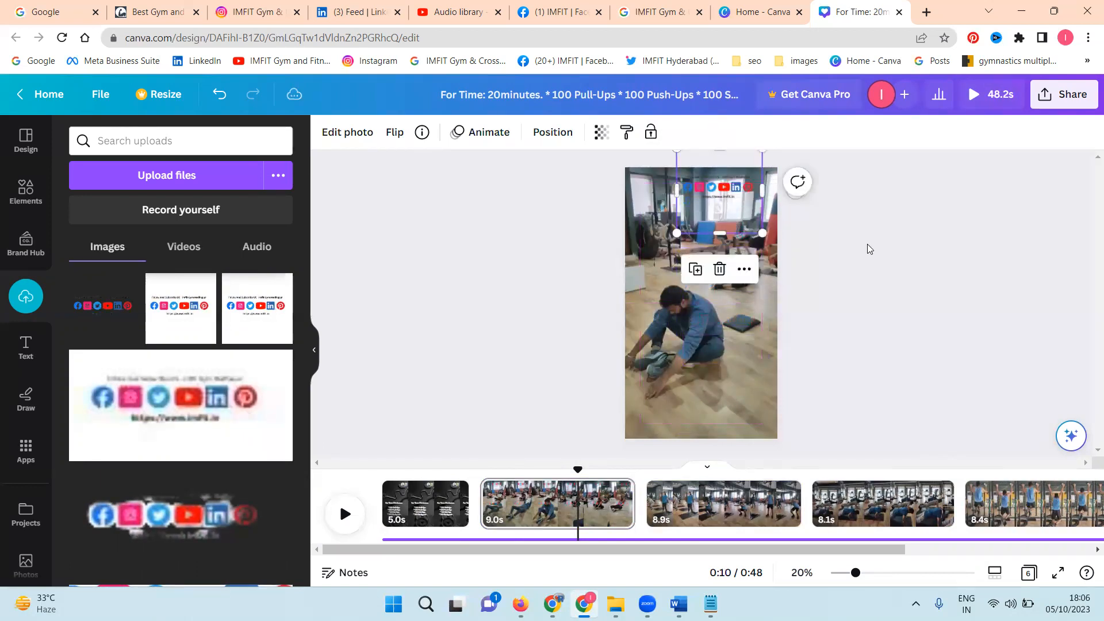
pyautogui.click(867, 244)
pyautogui.click(731, 198)
pyautogui.press('Delete')
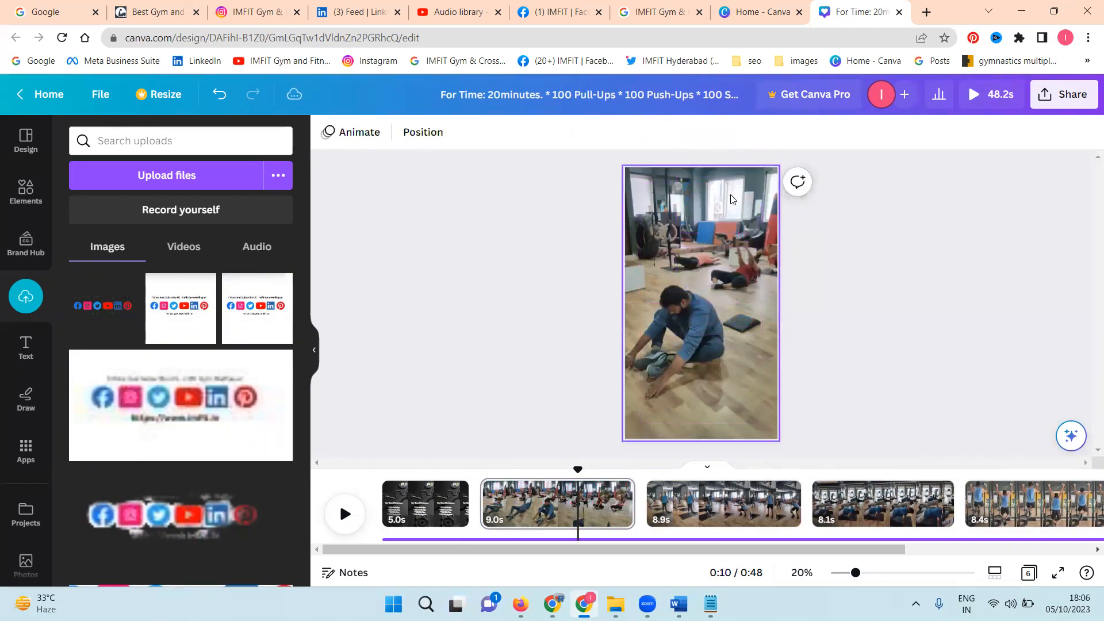
pyautogui.hotkey('ctrl', 'z')
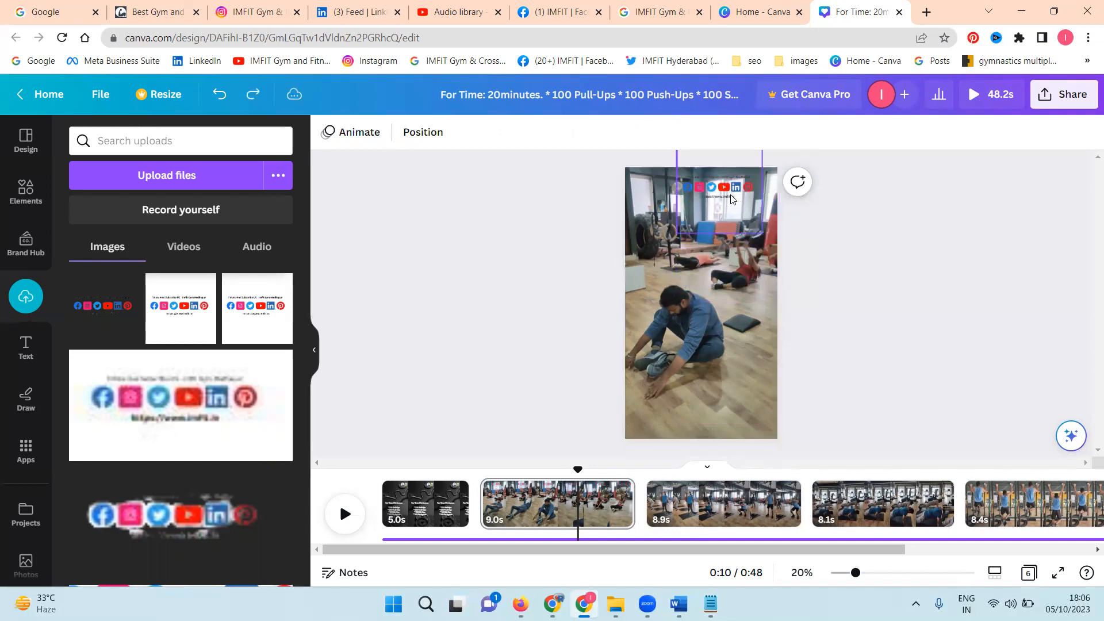
# Step: Copy the social media icons image from page 2 to the same spot on pages 3, 4 and 5
pyautogui.click(732, 198)
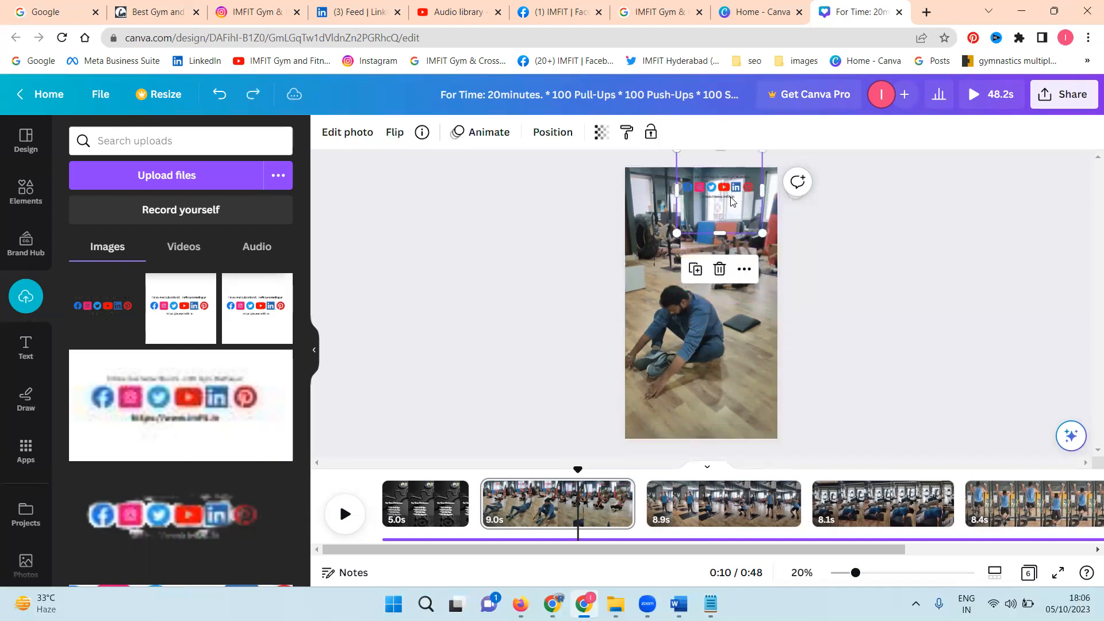
pyautogui.click(722, 506)
pyautogui.hotkey('ctrl', 'v')
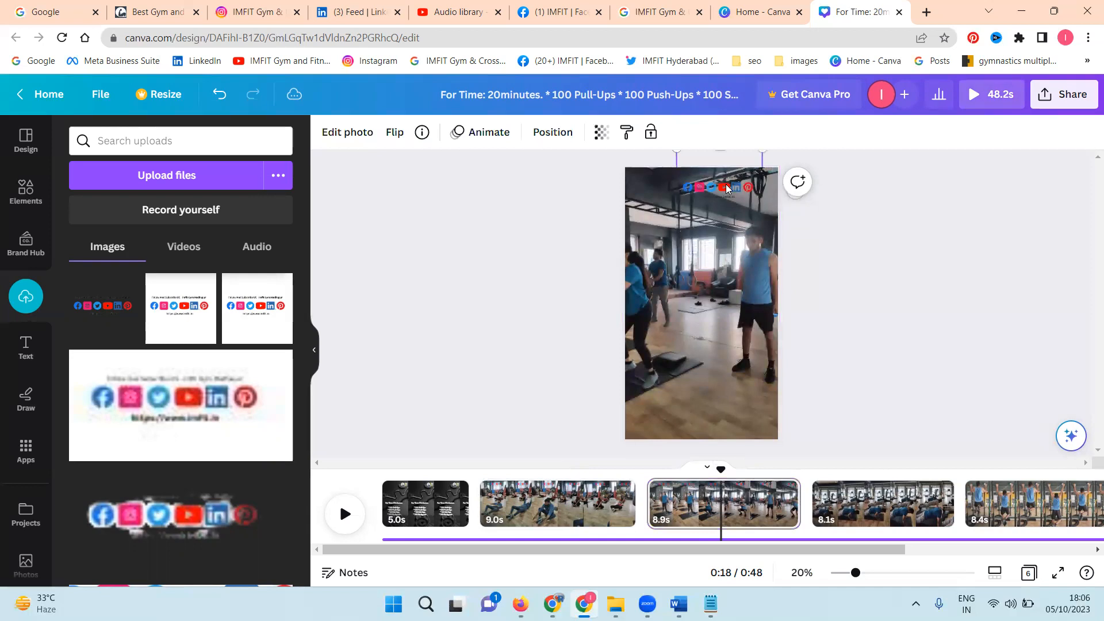
pyautogui.click(868, 513)
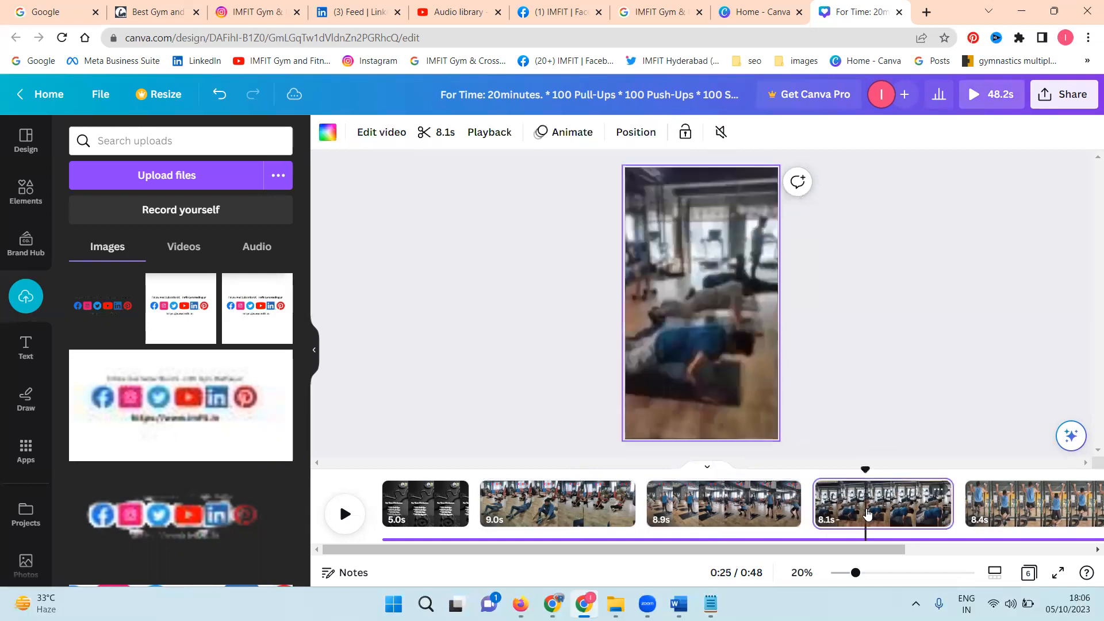
pyautogui.hotkey('ctrl', 'v')
pyautogui.click(1007, 489)
pyautogui.click(710, 199)
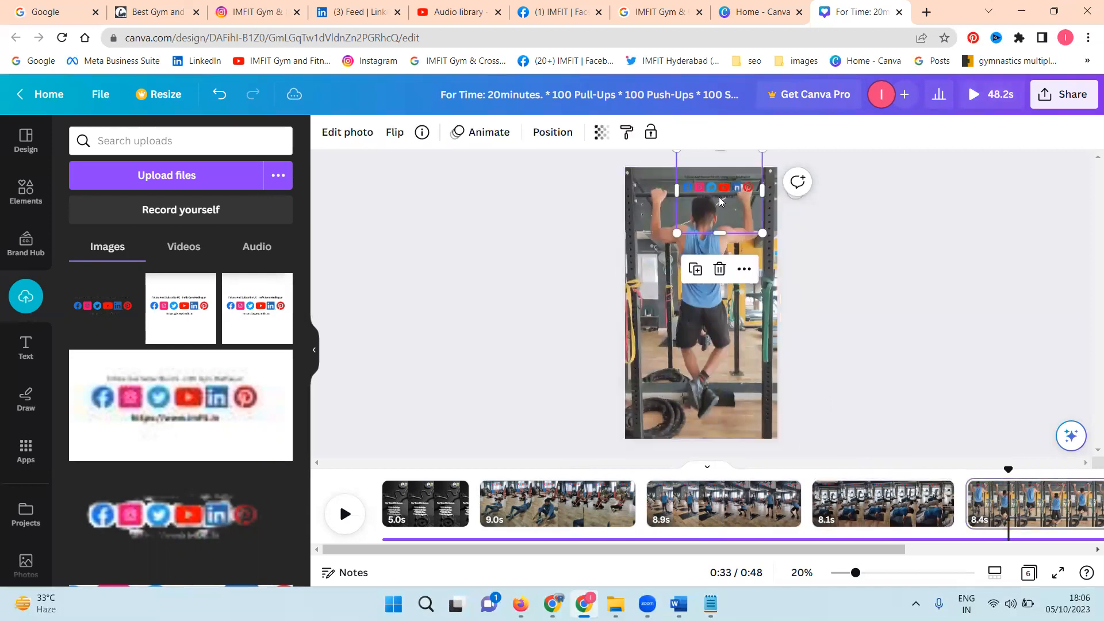
# Step: Move the social media icons image on page 5 down beside the man's legs and check its legibility up close
pyautogui.moveTo(704, 198); pyautogui.dragTo(665, 359)
pyautogui.click(811, 352)
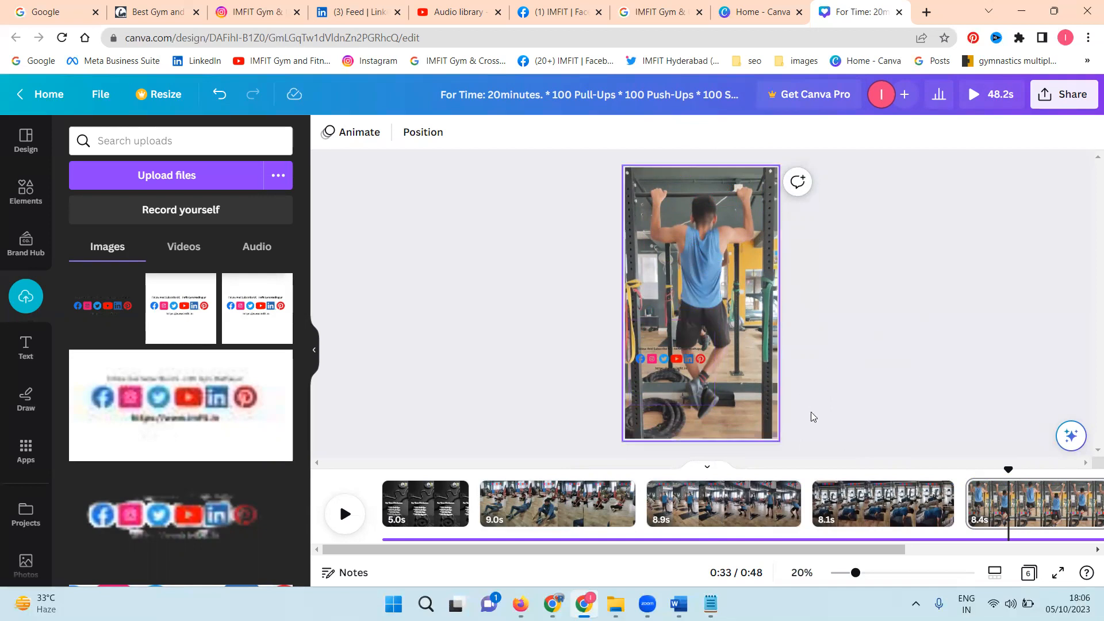
pyautogui.click(883, 573)
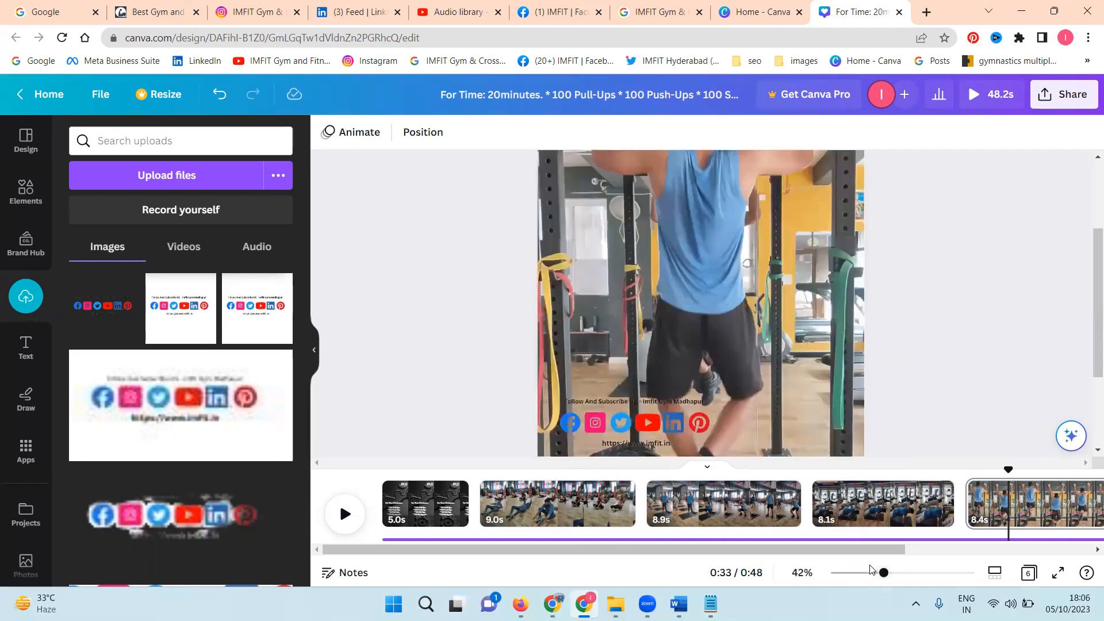
pyautogui.scroll(-3, 905, 375)
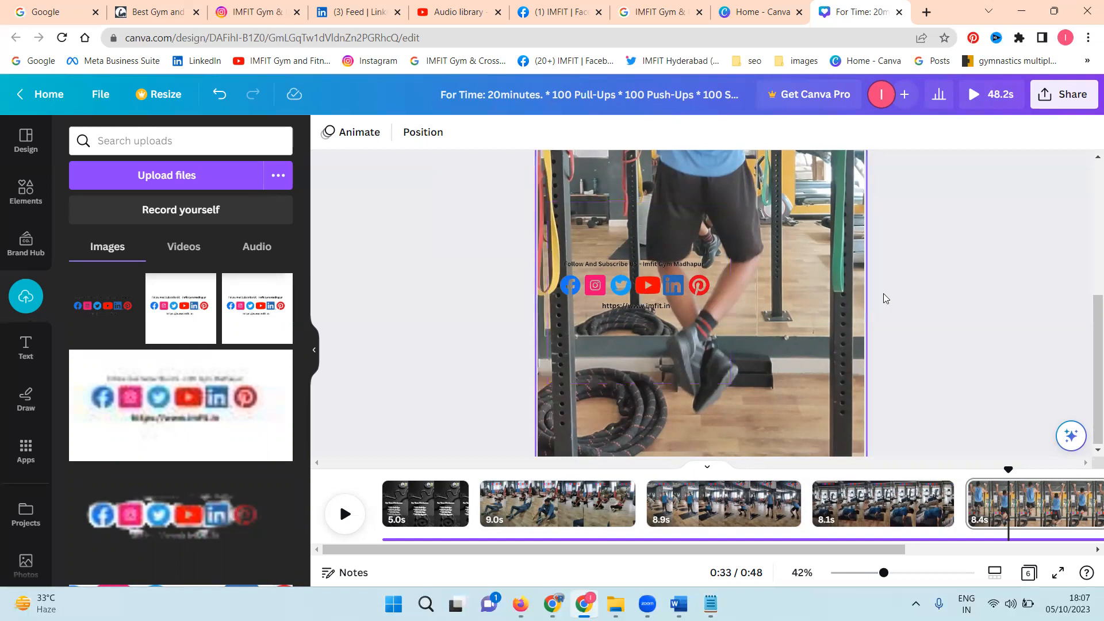
pyautogui.scroll(-3, 896, 296)
pyautogui.scroll(-2, 881, 303)
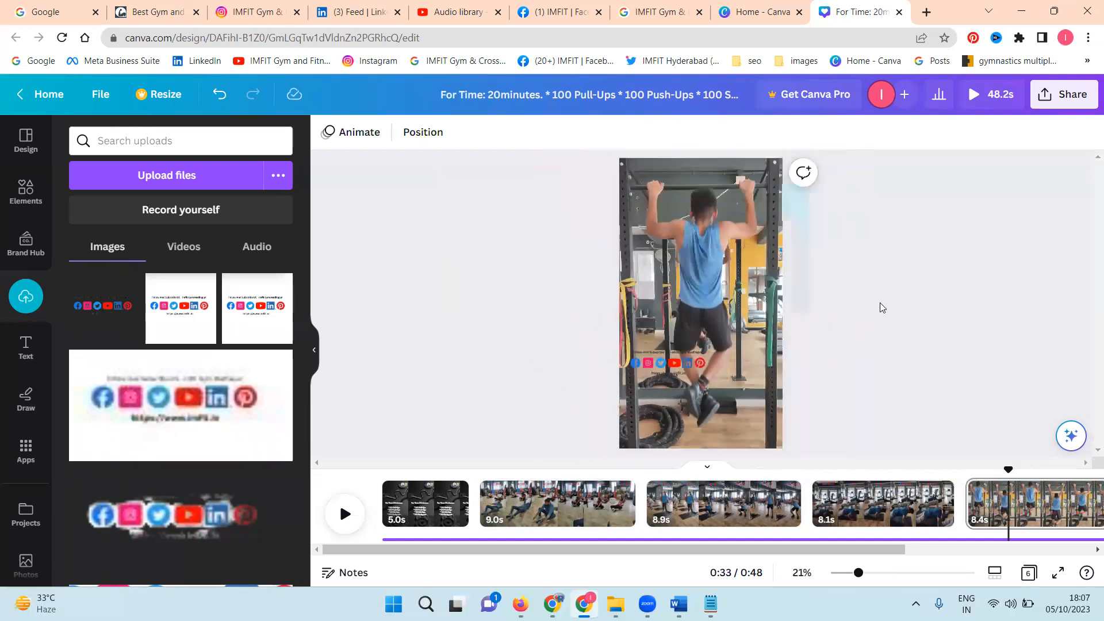
# Step: Download all 6 pages of the design as an MP4 video at 1080p (HD)
pyautogui.click(1066, 104)
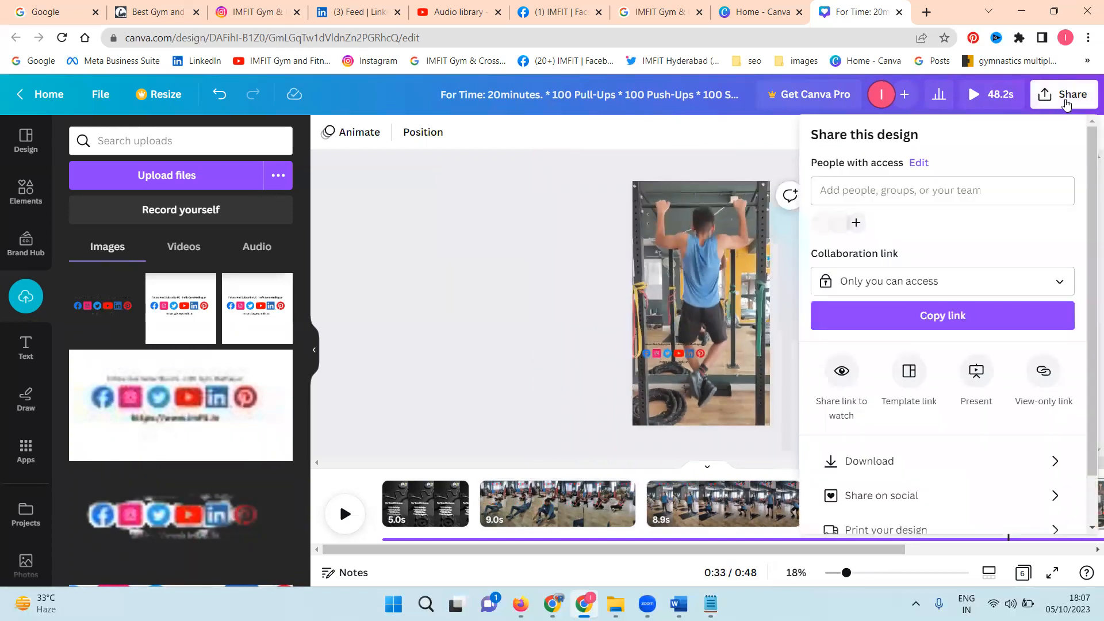
pyautogui.click(891, 468)
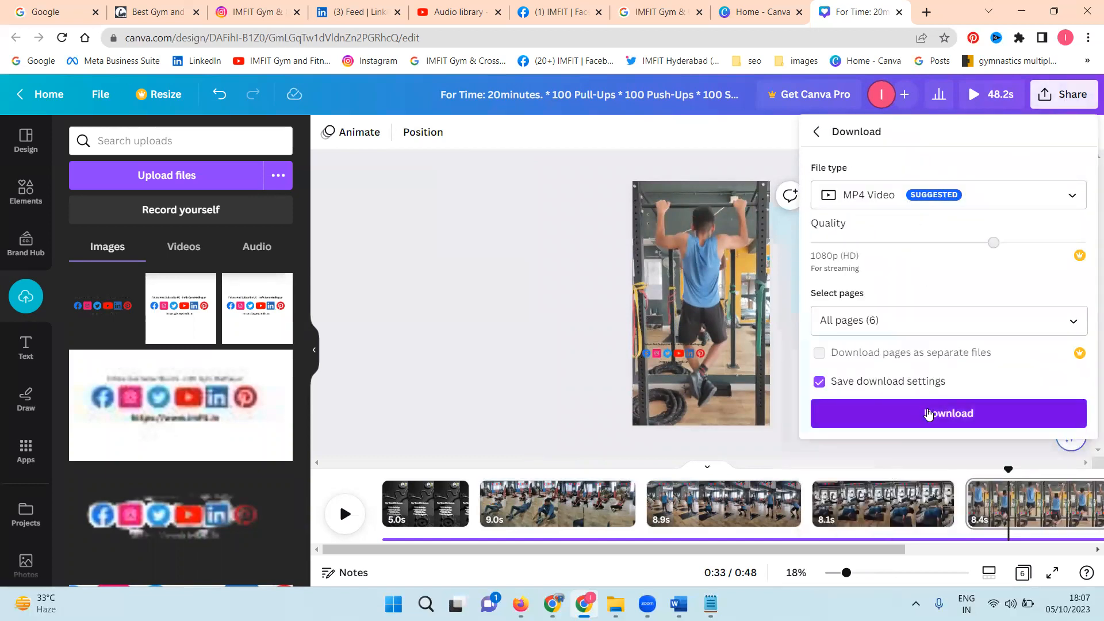
pyautogui.click(926, 413)
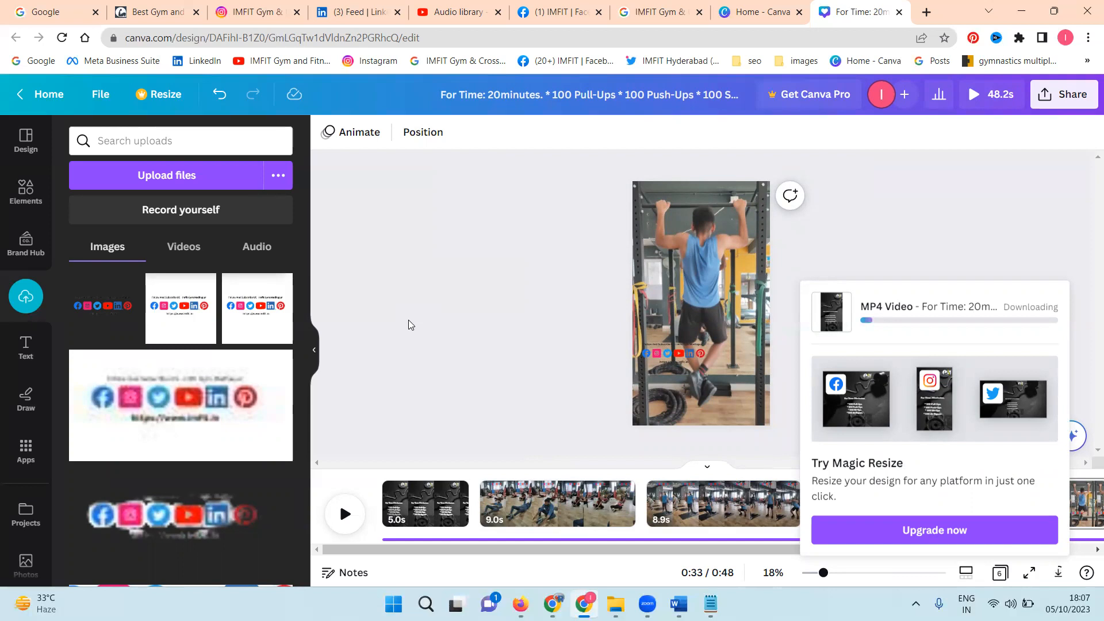
# Step: Switch to the IMFIT Facebook page for a look and return to the Canva design
pyautogui.click(561, 11)
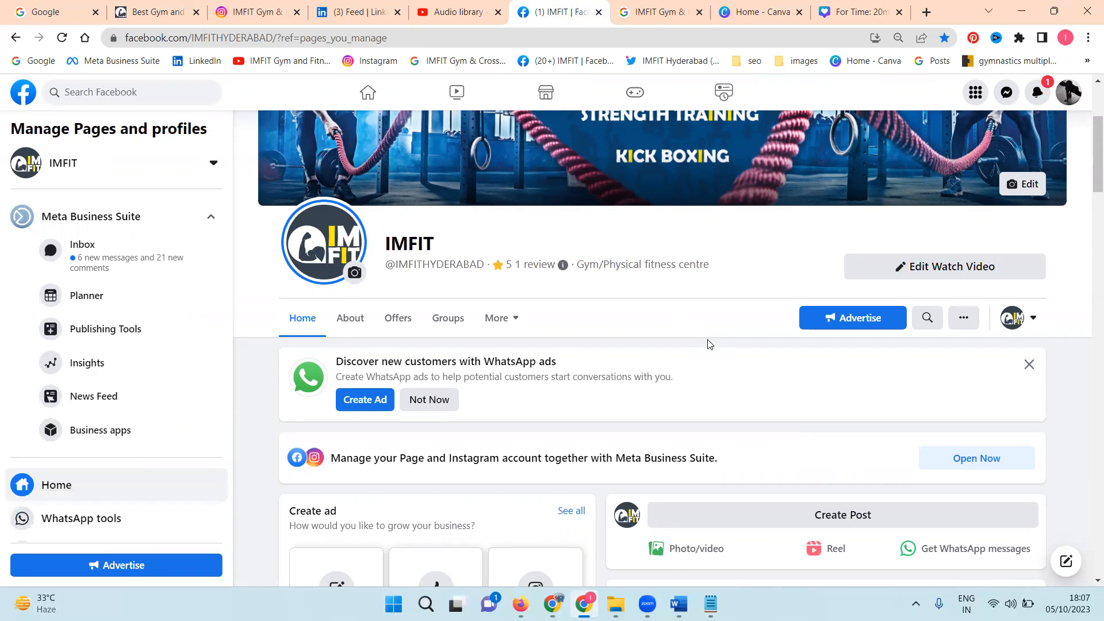
pyautogui.click(850, 18)
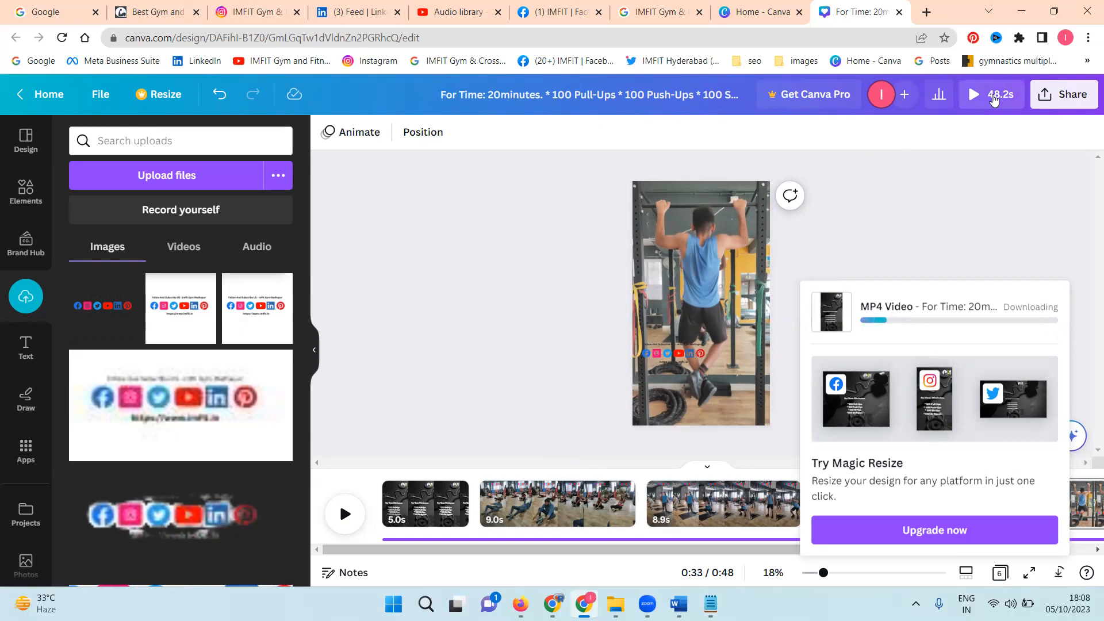
# Step: Look over IMFIT's YouTube Studio, Instagram and Facebook pages and Canva's video formats, and check the MP4 download's progress in the design
pyautogui.click(470, 10)
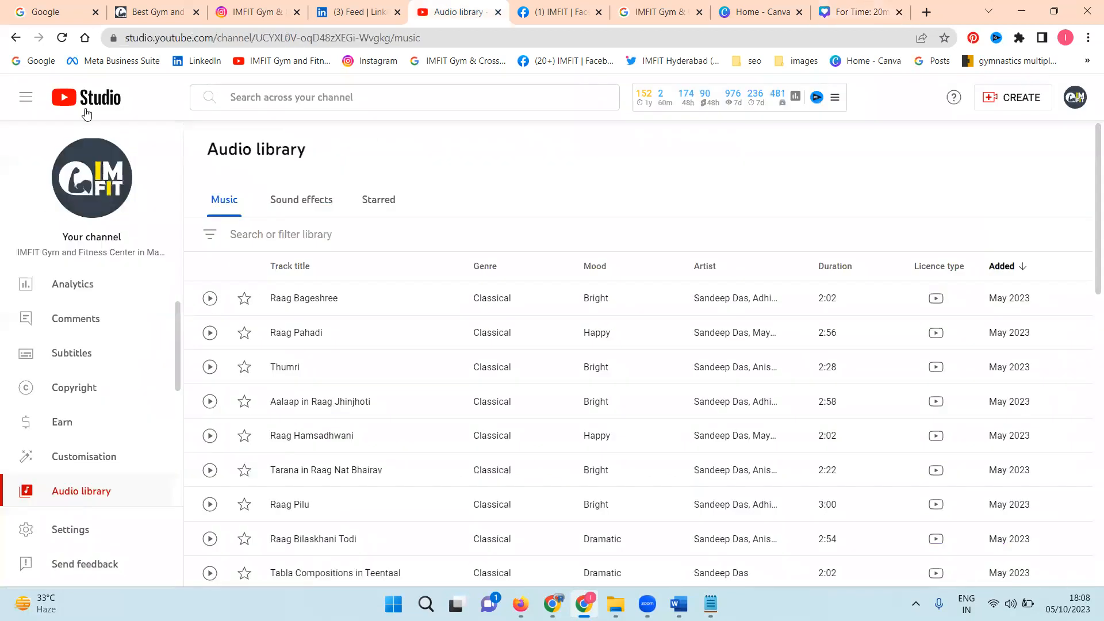
pyautogui.click(216, 6)
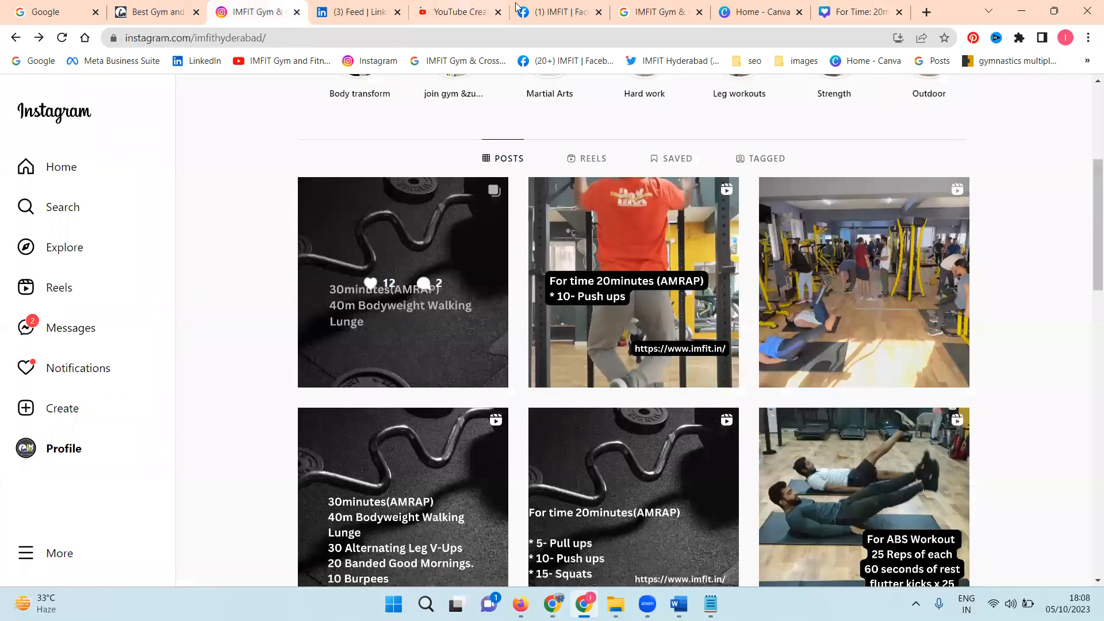
pyautogui.click(529, 8)
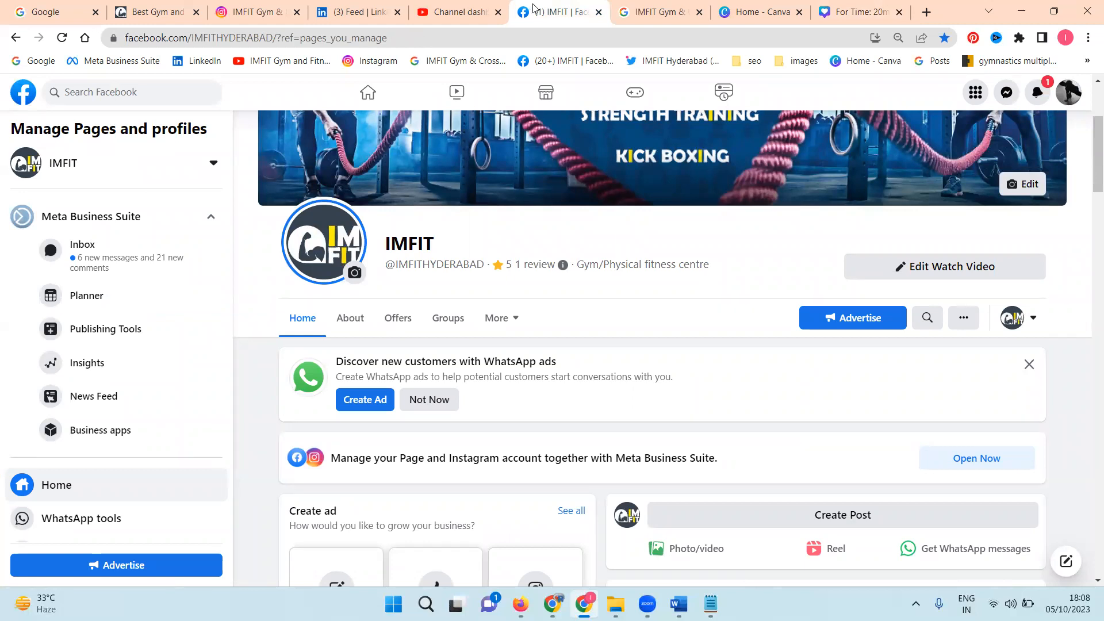
pyautogui.click(755, 14)
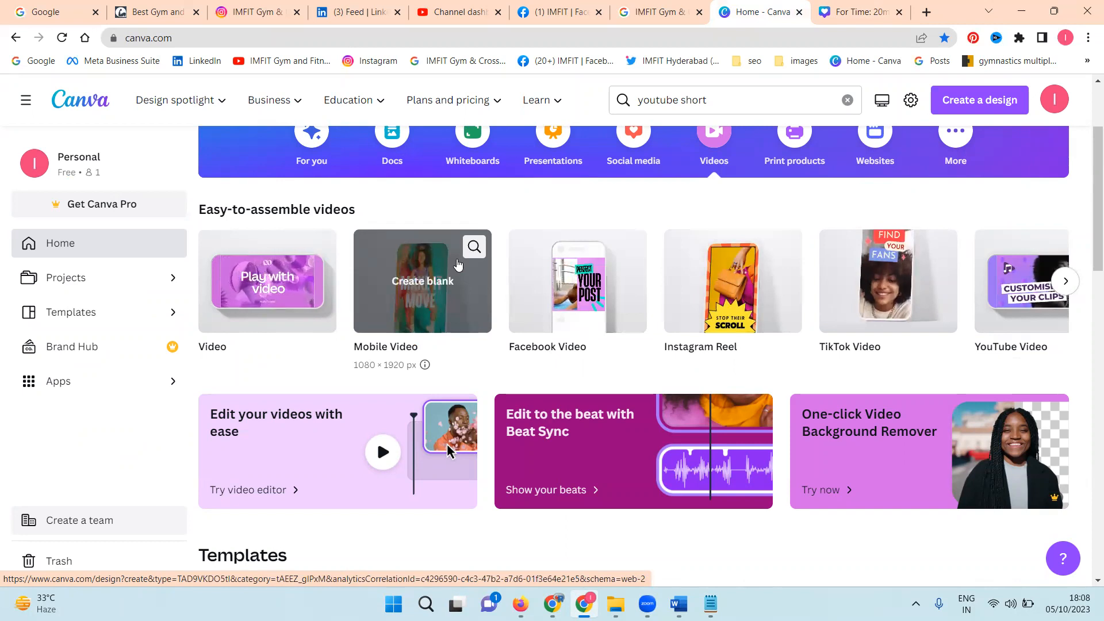
pyautogui.click(829, 23)
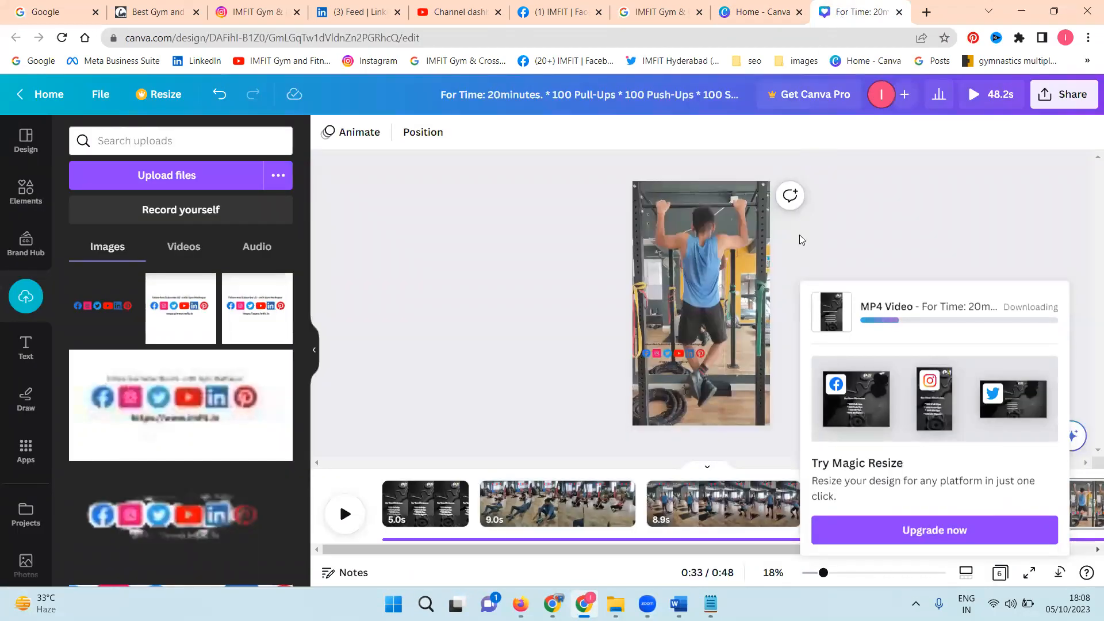
# Step: Review the earlier workout reels and posts on IMFIT's Facebook page, down to the early May posts
pyautogui.scroll(-15, 632, 316)
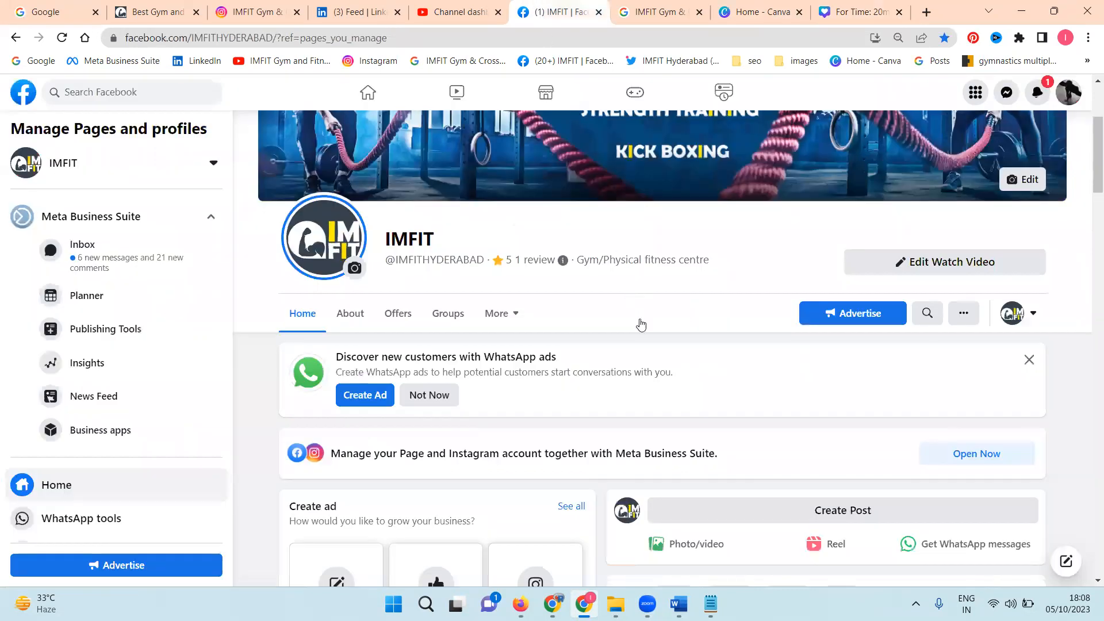
pyautogui.scroll(-5, 630, 314)
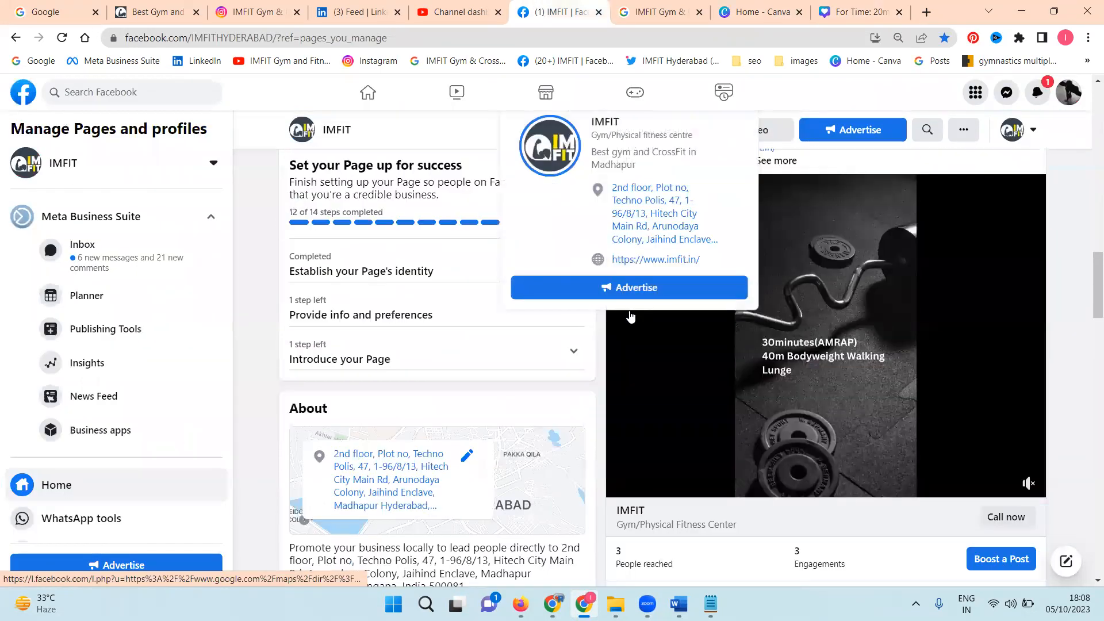
pyautogui.scroll(-12, 650, 414)
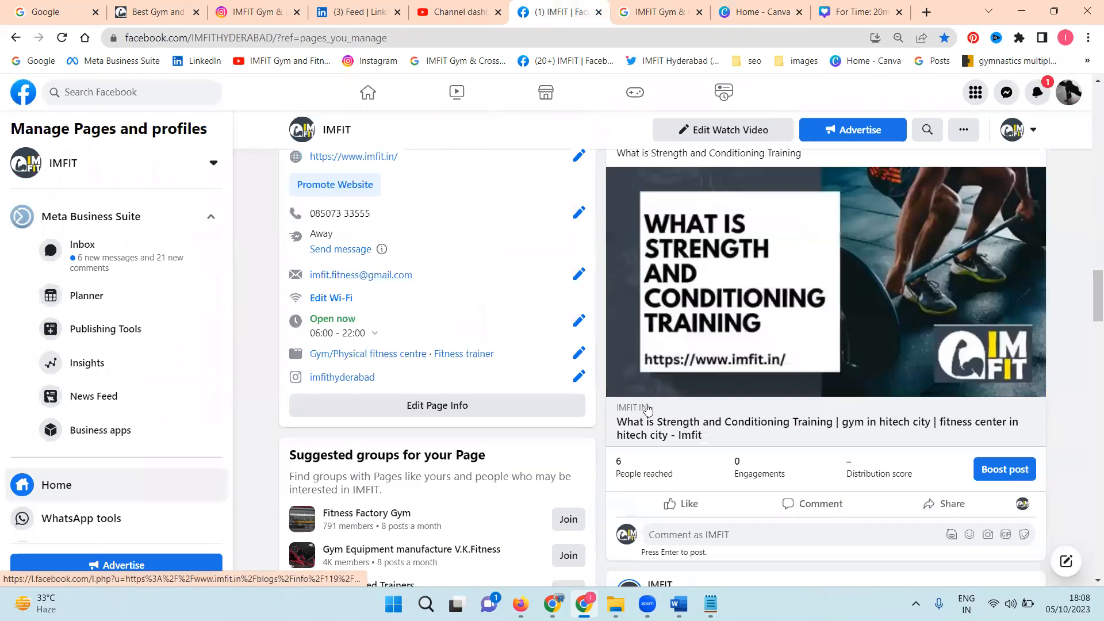
pyautogui.scroll(-4, 646, 402)
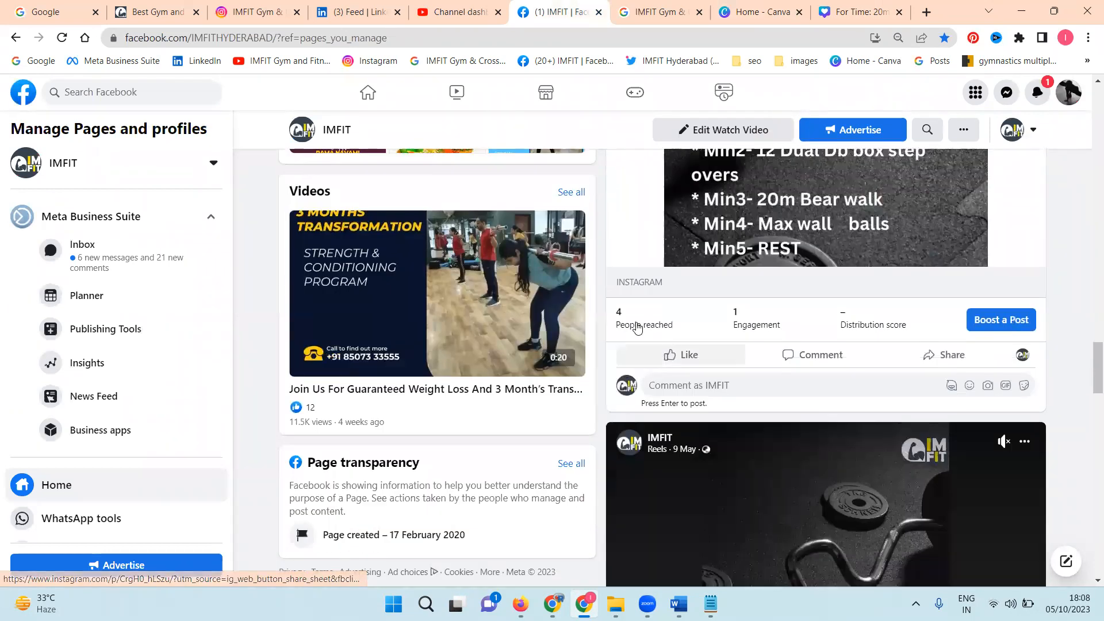
pyautogui.scroll(-2, 638, 328)
pyautogui.scroll(-8, 642, 337)
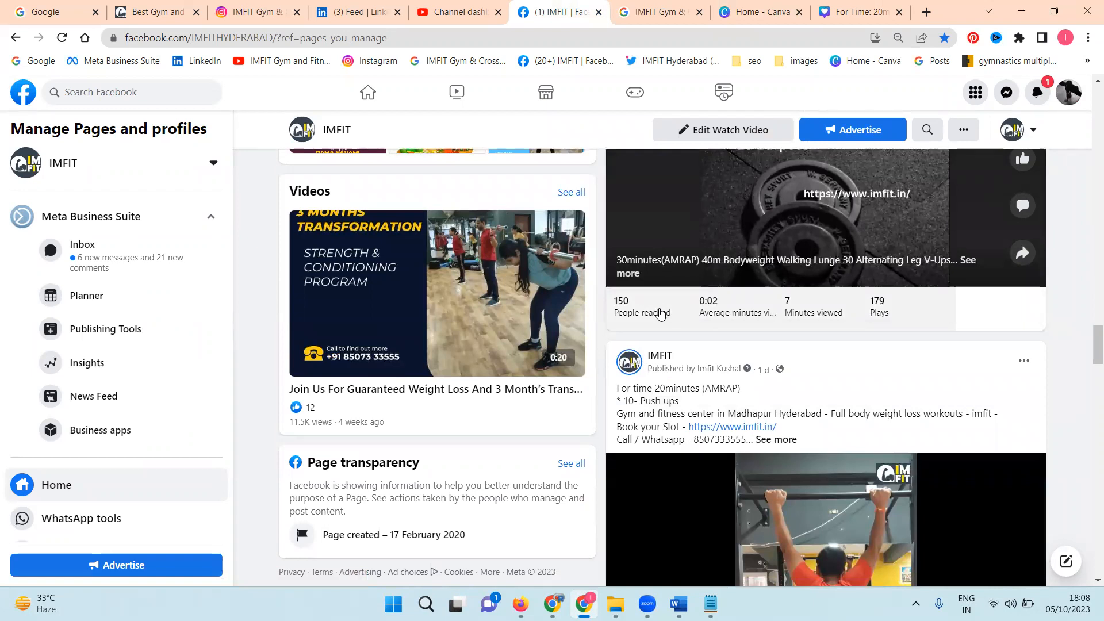
pyautogui.scroll(-7, 660, 313)
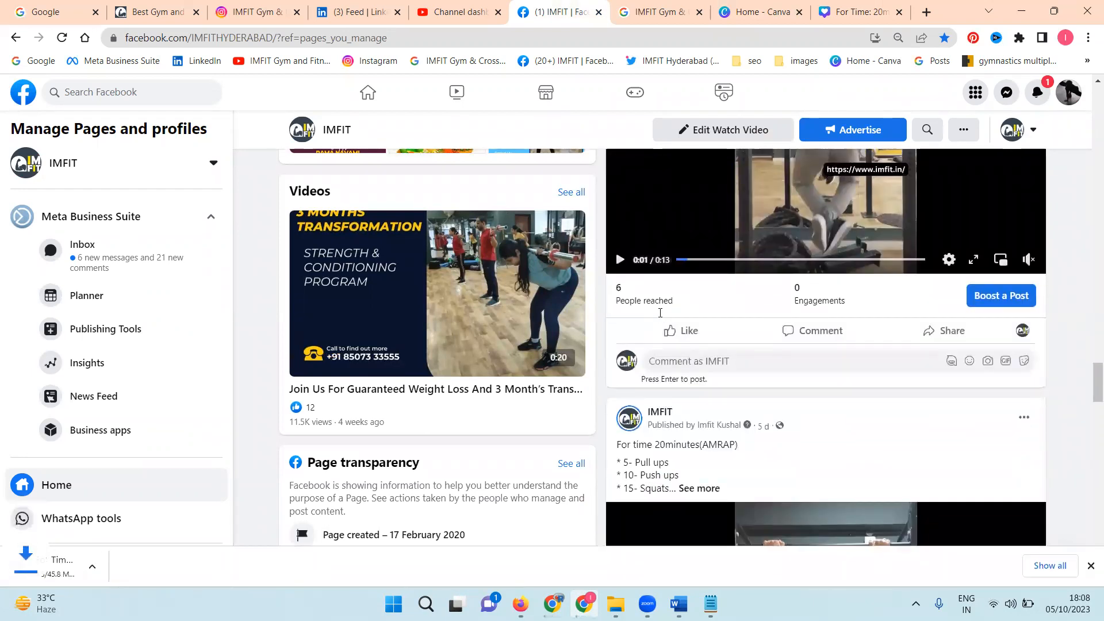
pyautogui.scroll(-6, 660, 313)
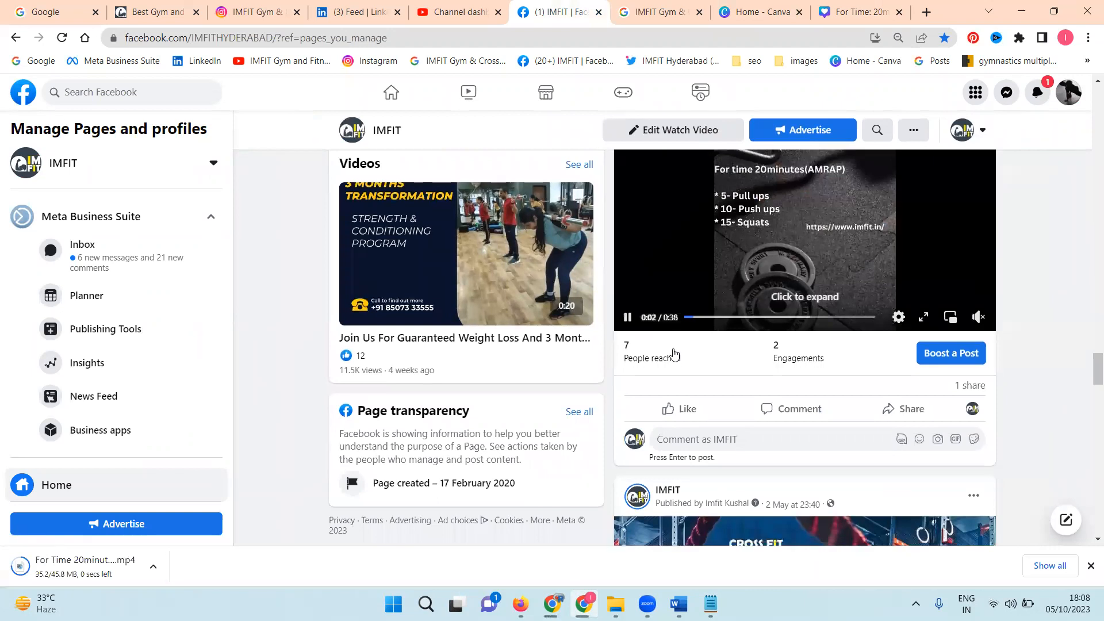
pyautogui.scroll(-10, 674, 352)
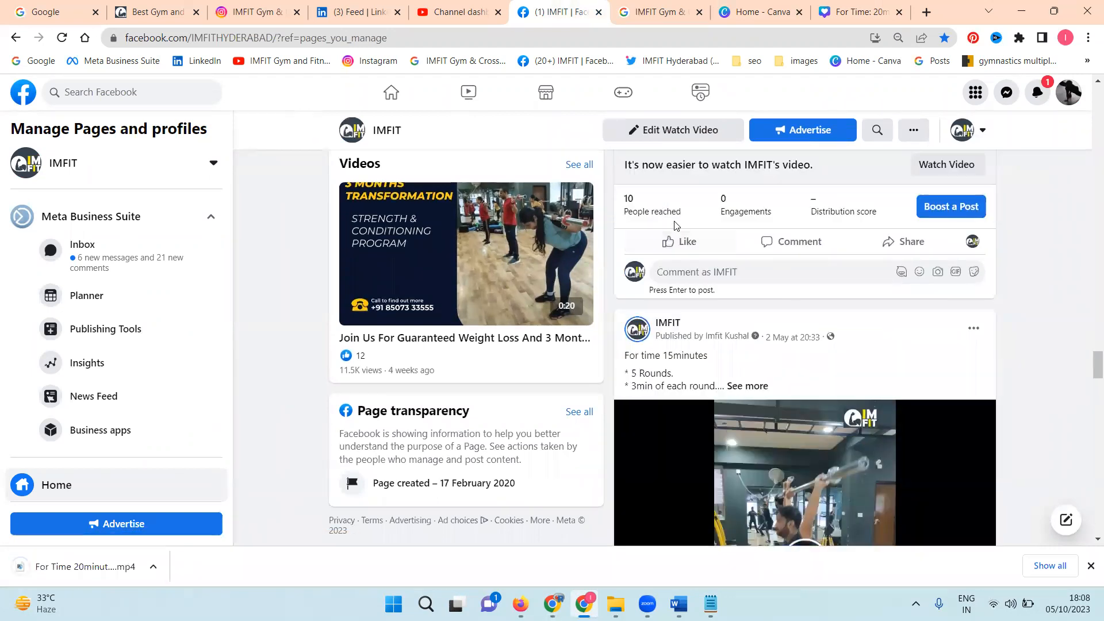
pyautogui.scroll(-6, 678, 258)
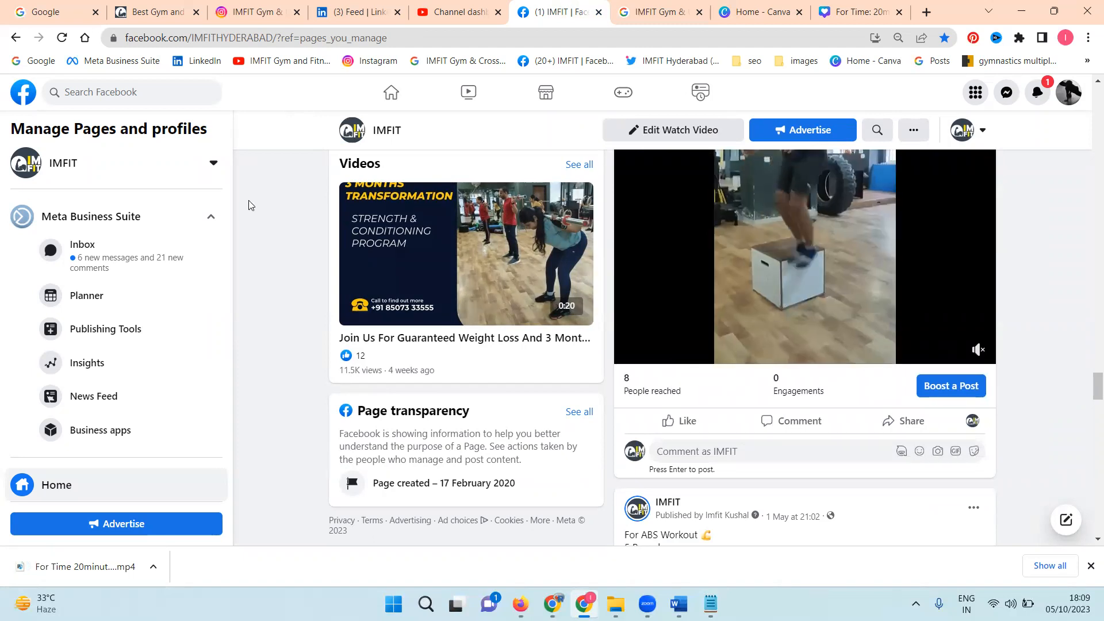
# Step: View the Contact Us page of the IMFIT website and switch to the browser window with the digital marketing YouTube channel's videos
pyautogui.click(180, 13)
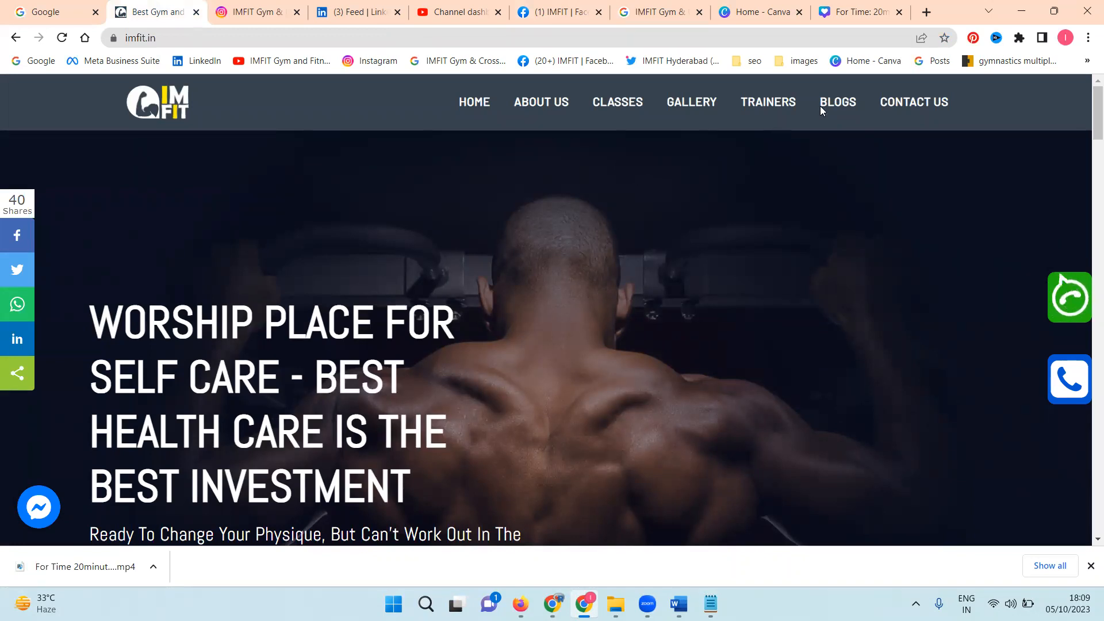
pyautogui.click(901, 96)
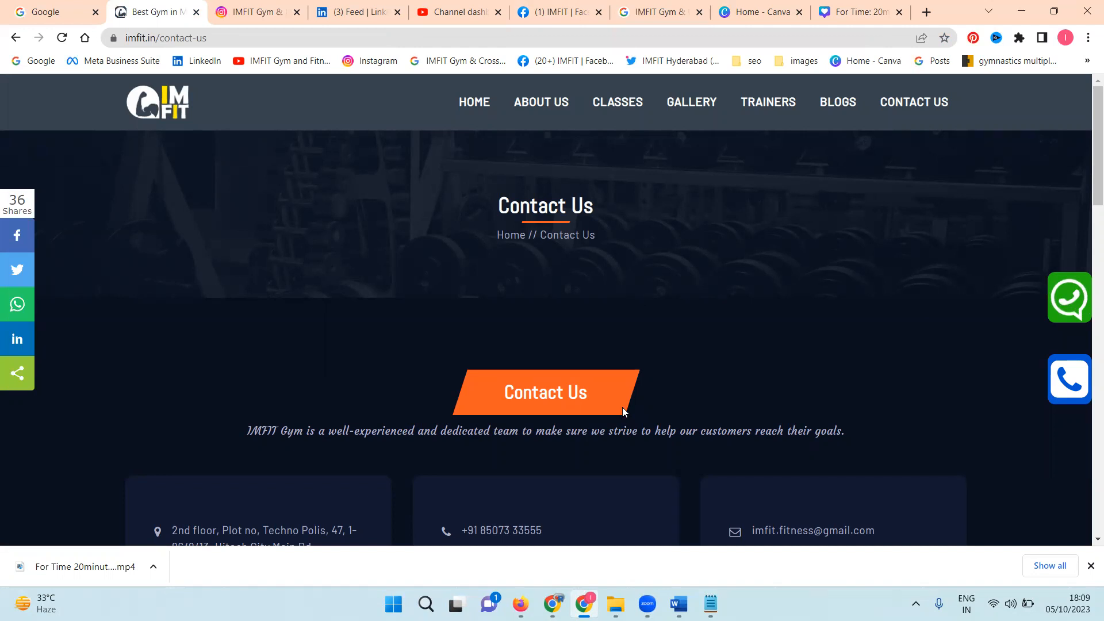
pyautogui.hotkey('alt', 'Tab')
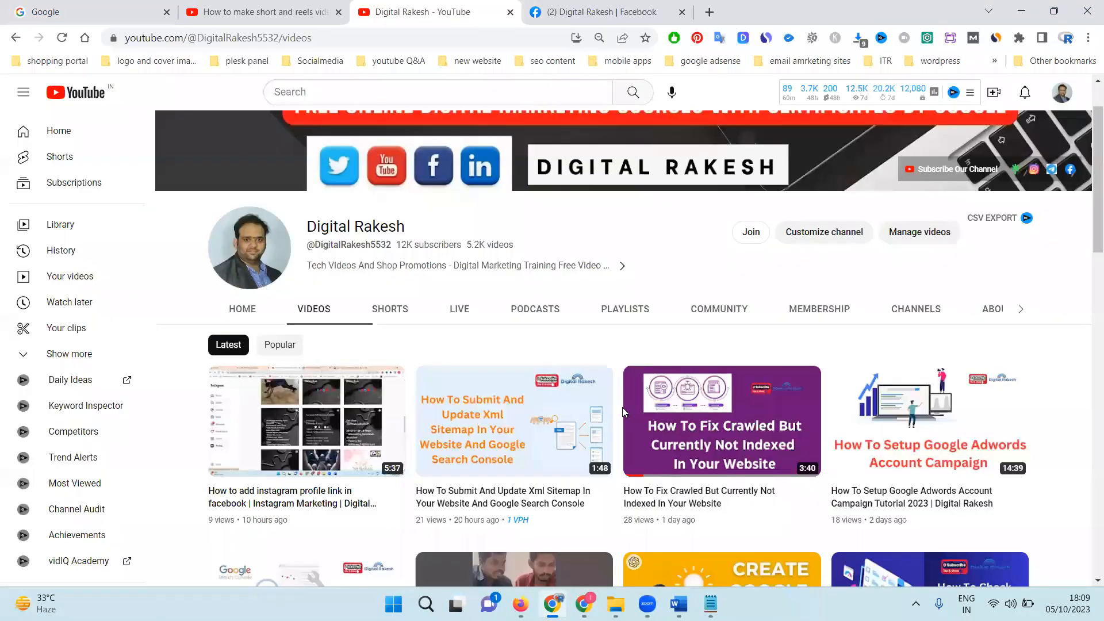